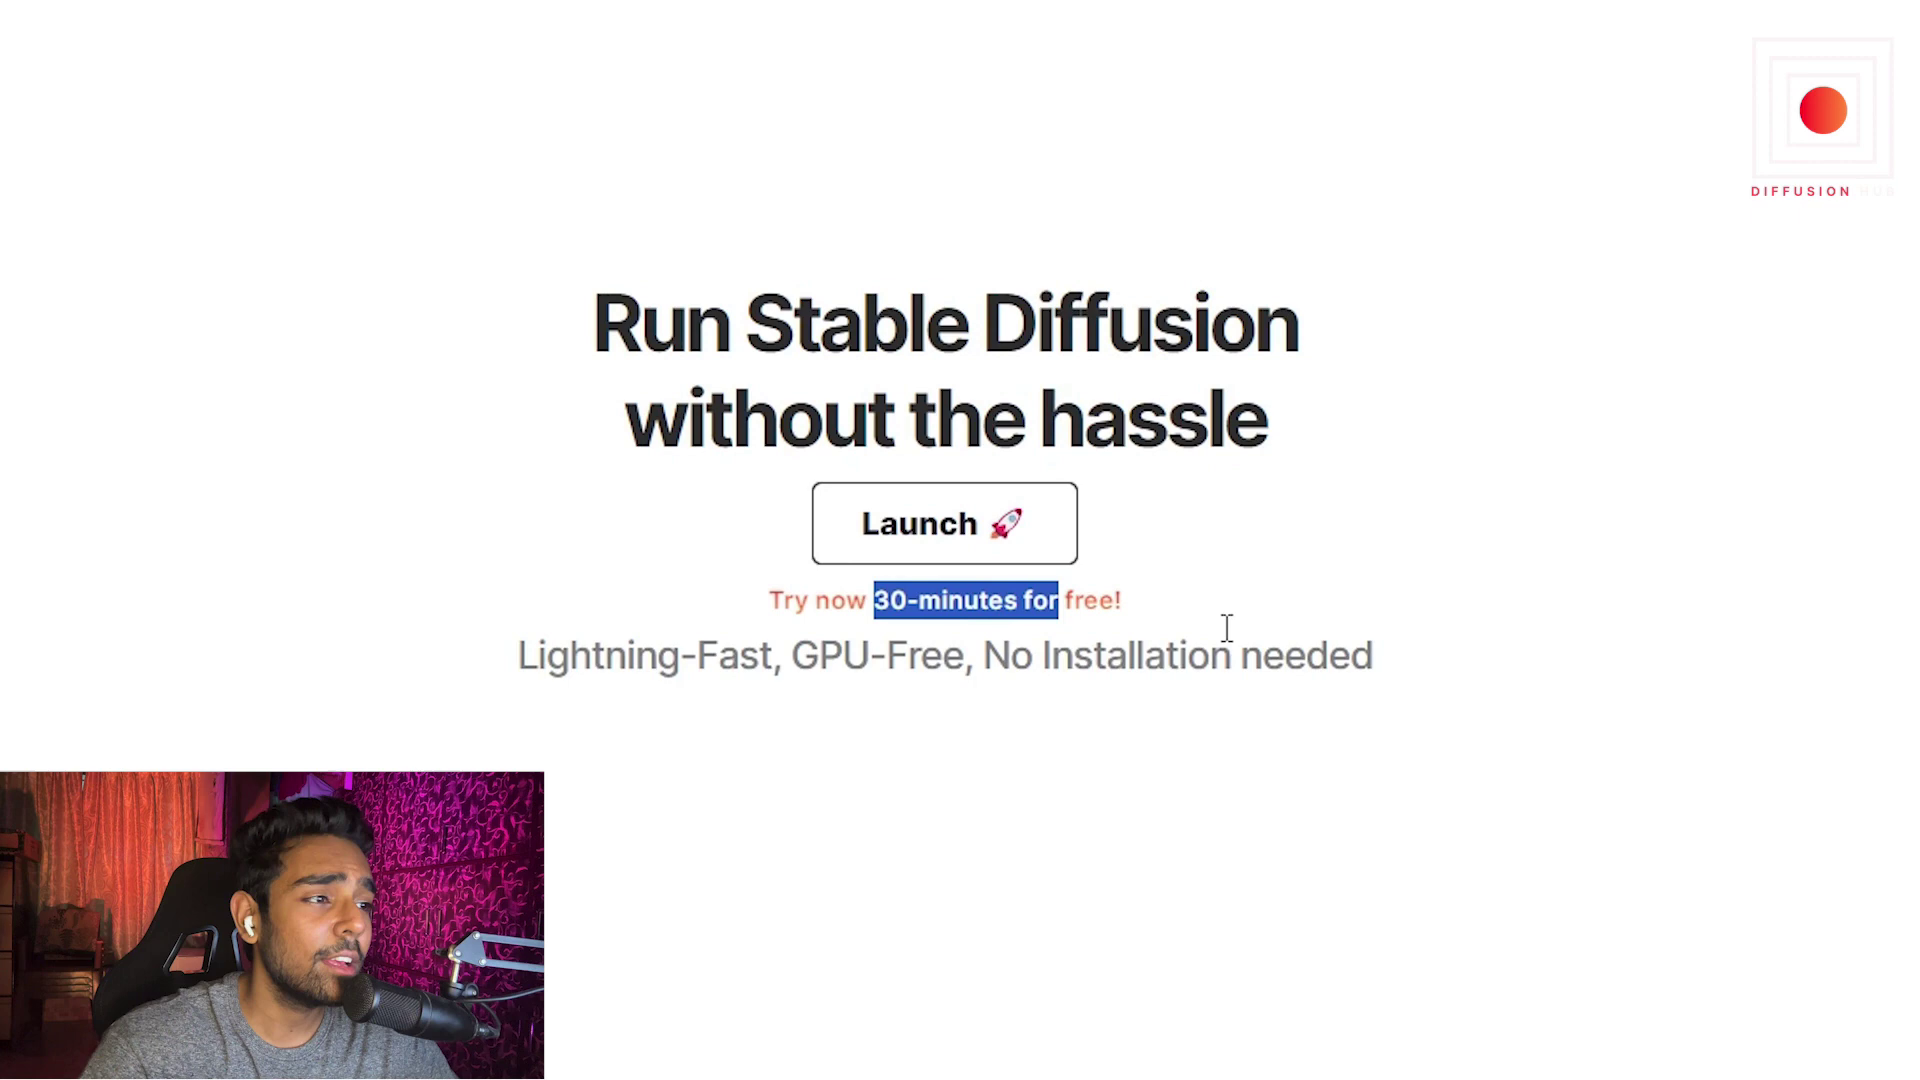
- Compare the Basic (25GB VRAM) and Faster (40GB VRAM) plans, then launch a Basic instance
left_click(1010, 525)
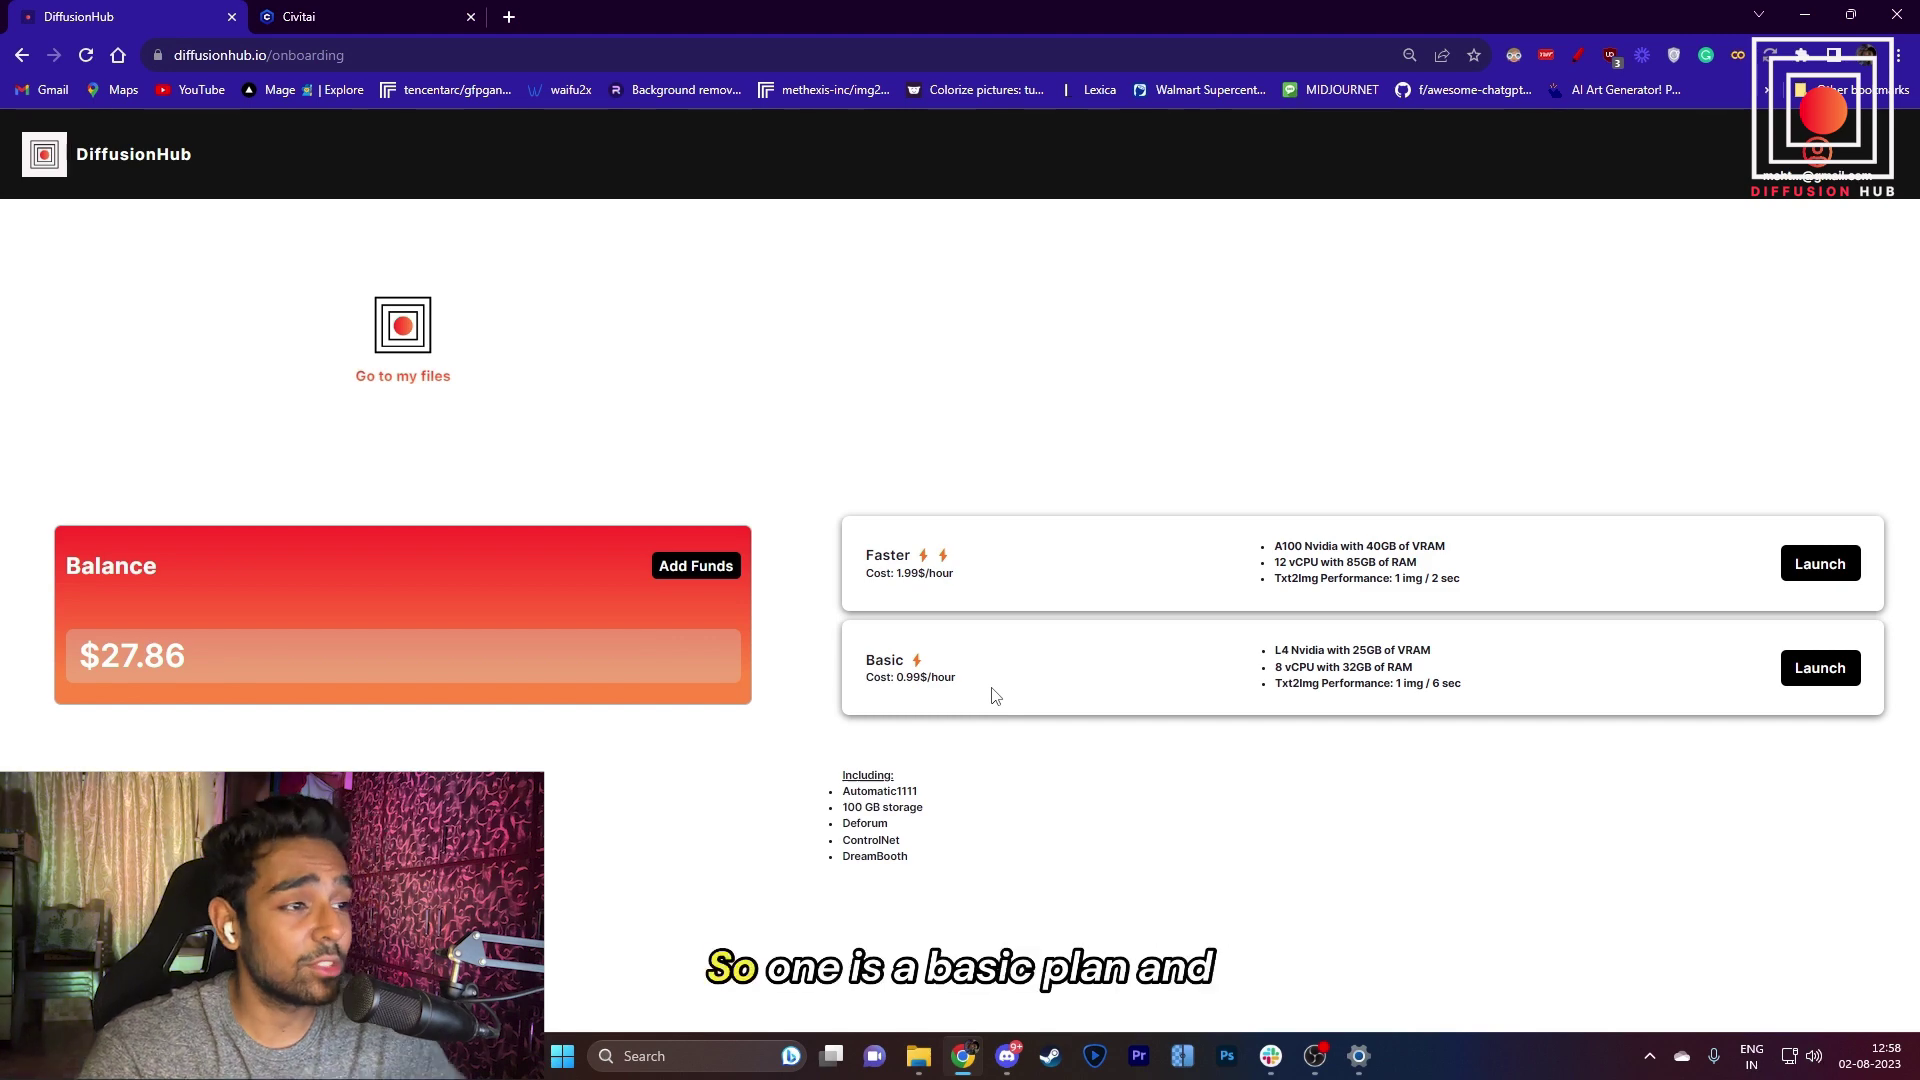
left_click_drag(846, 655, 927, 659)
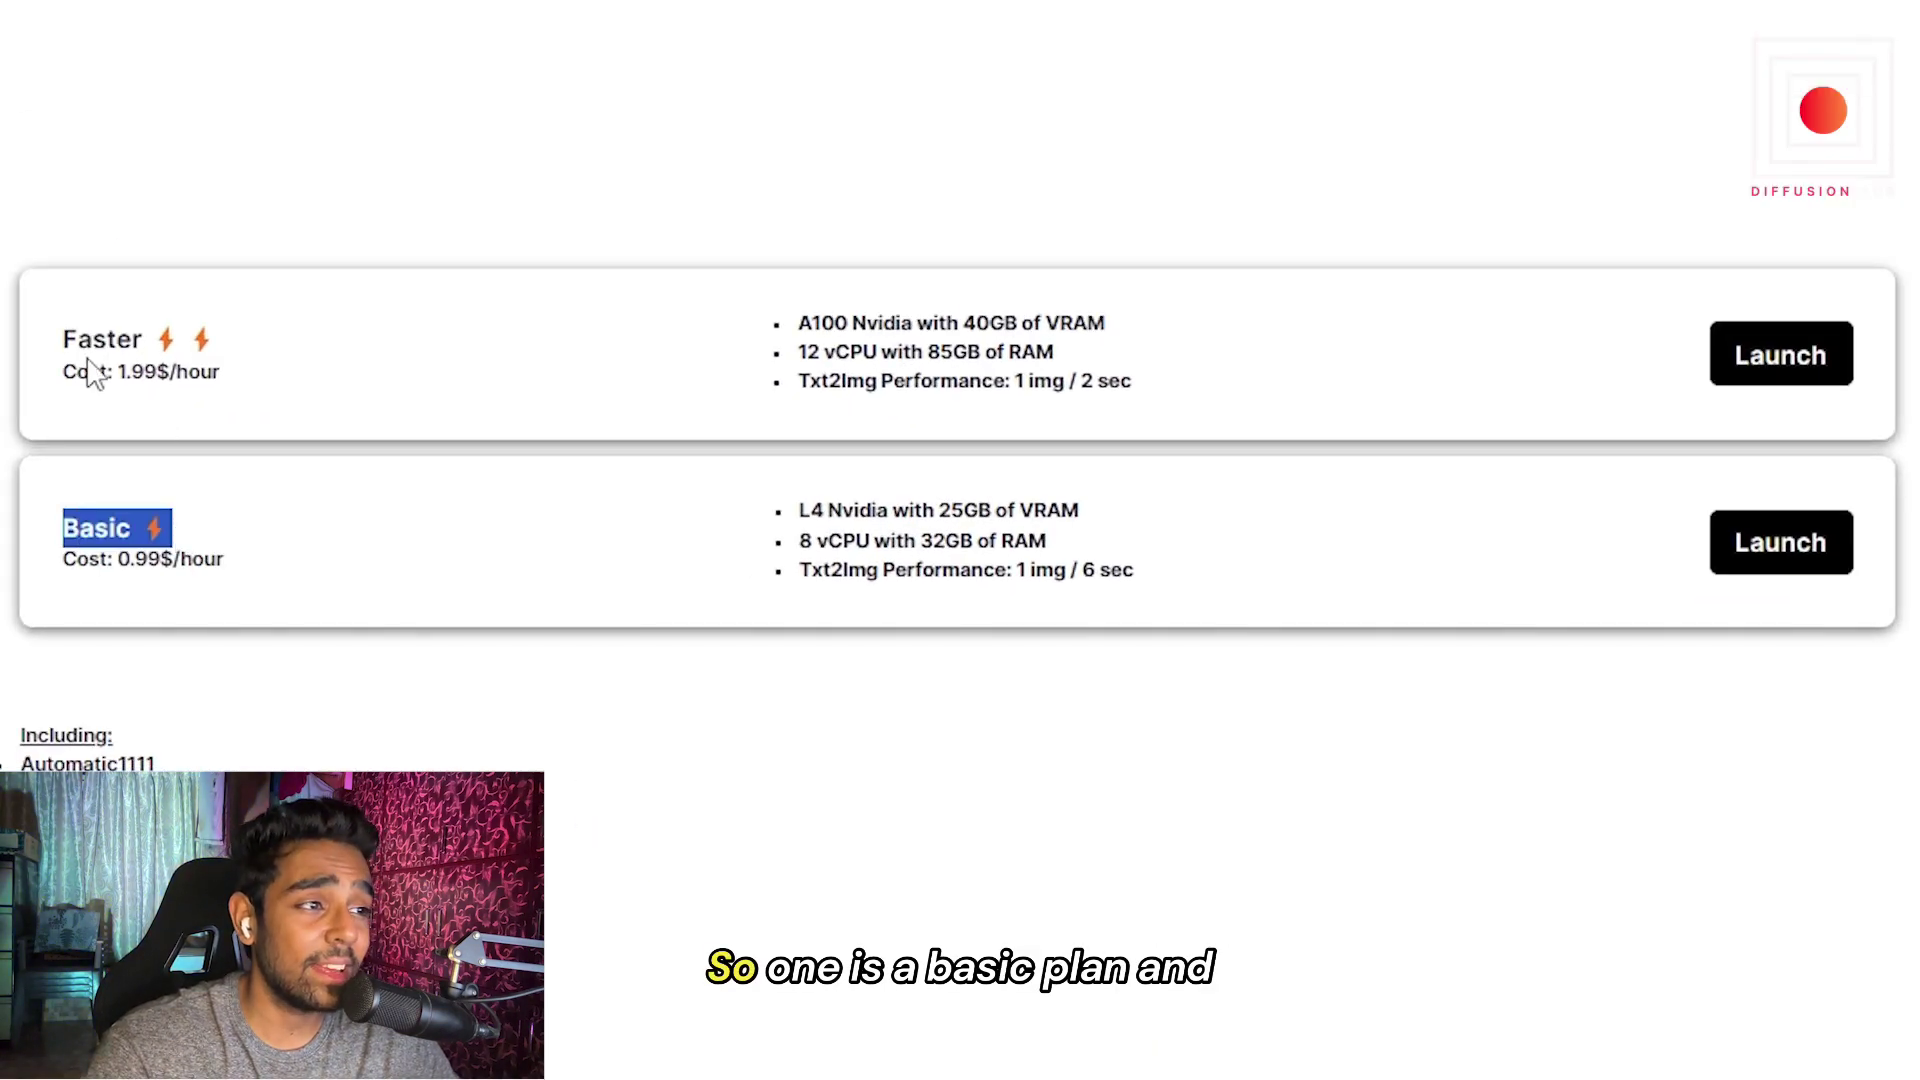
left_click_drag(62, 338, 165, 340)
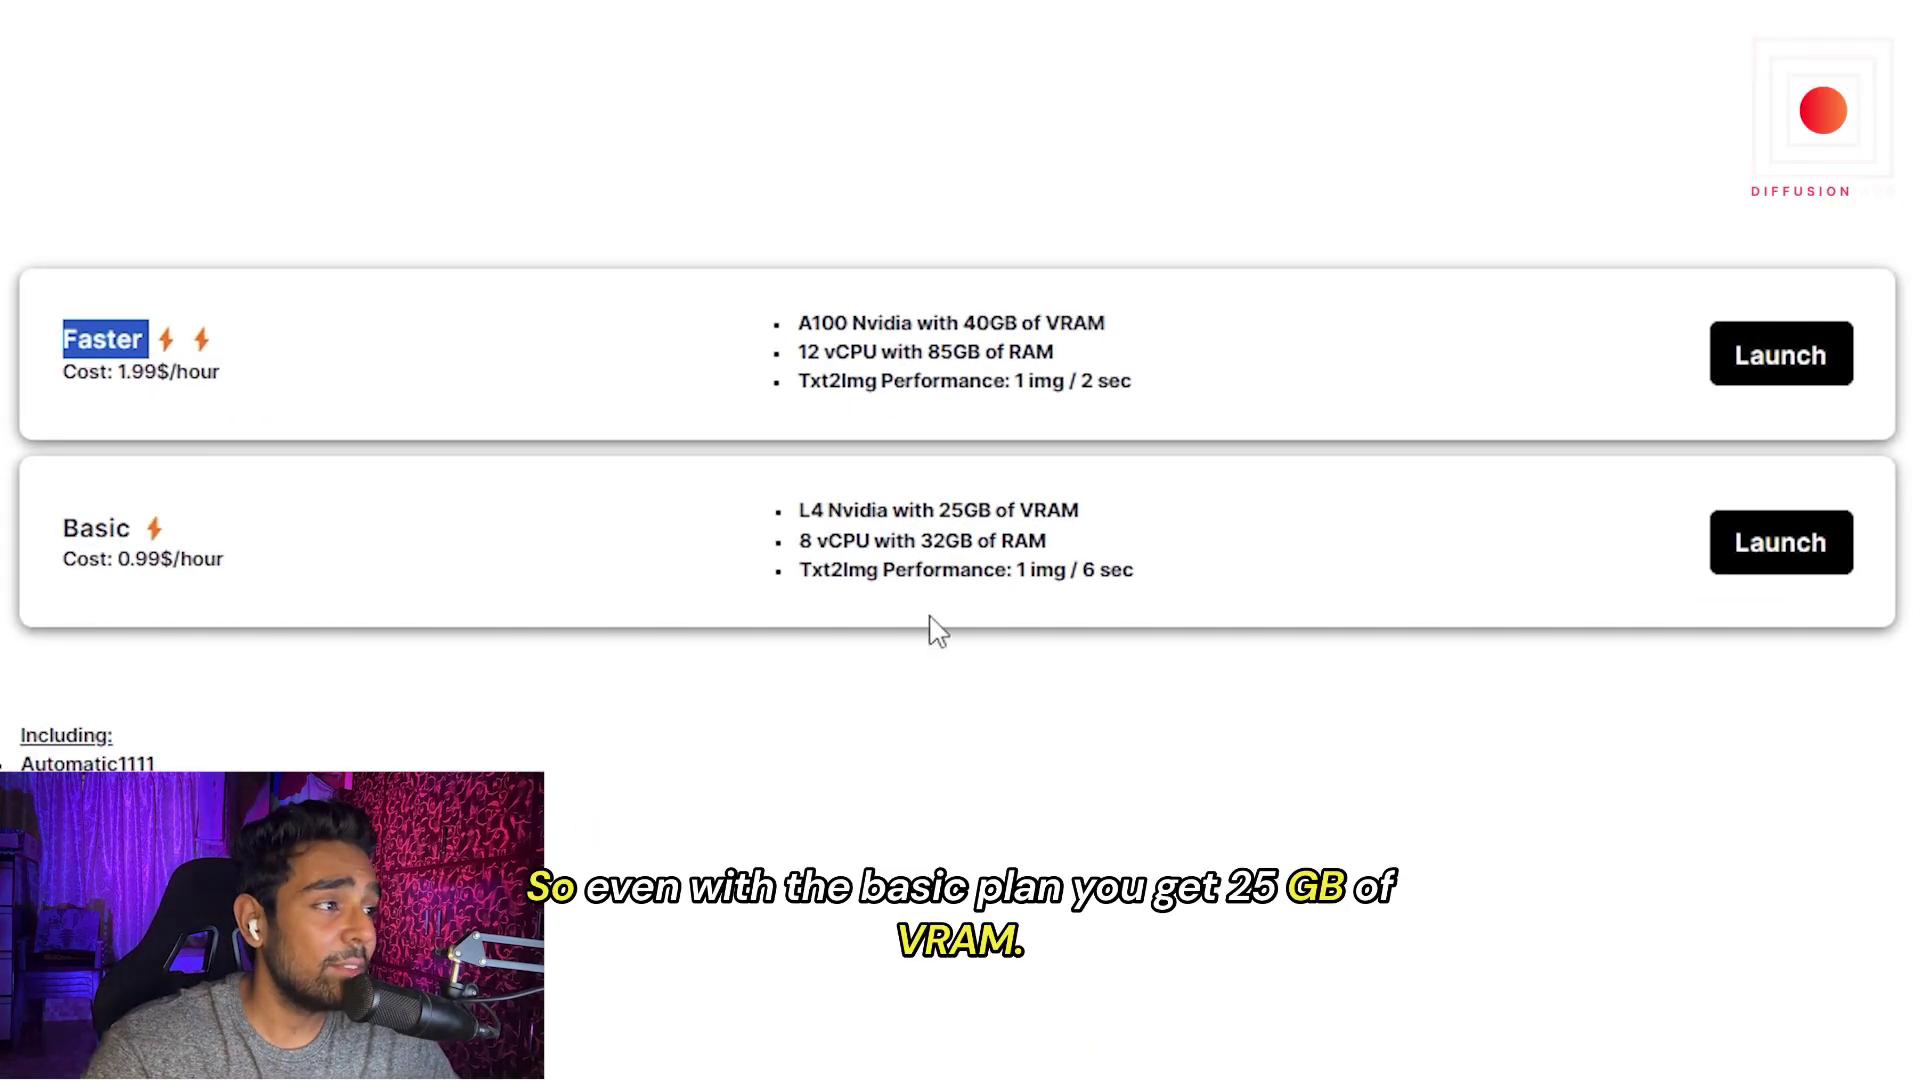
left_click_drag(938, 512, 995, 512)
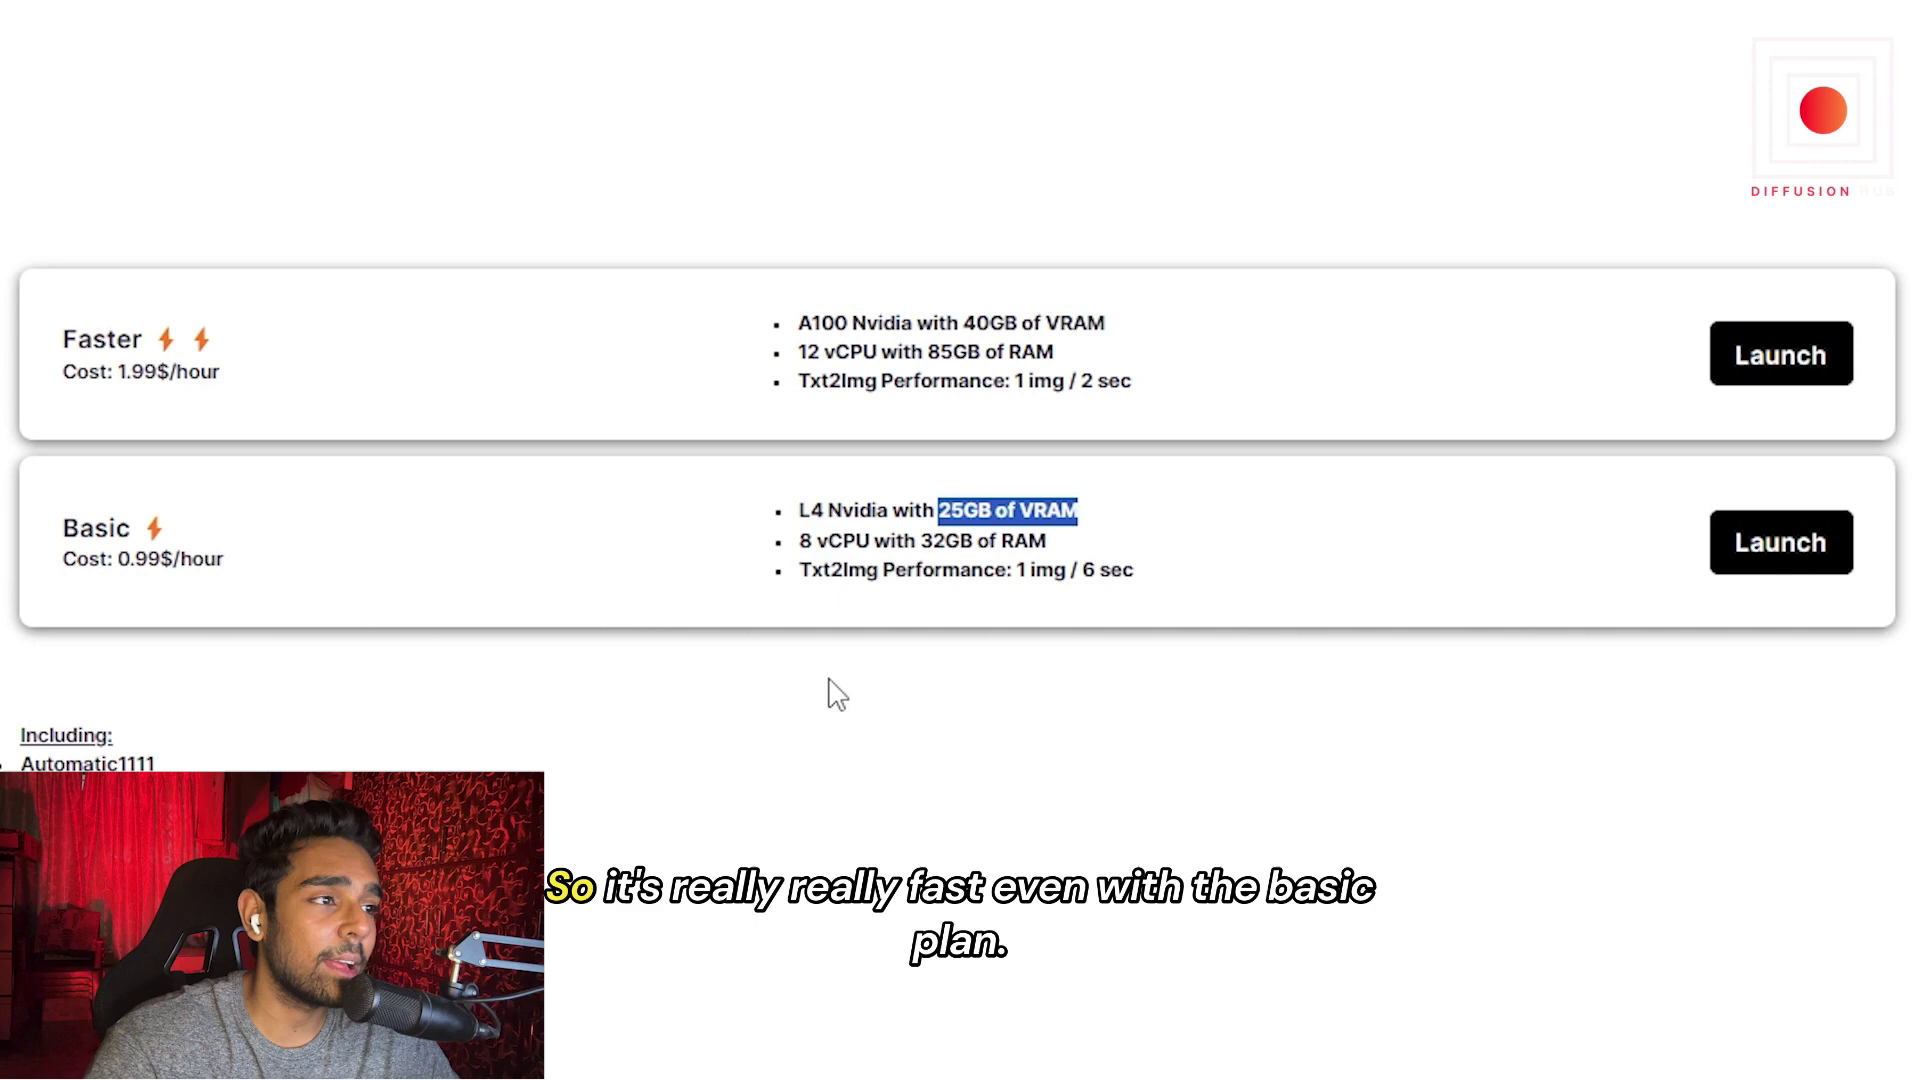
left_click_drag(64, 342, 186, 345)
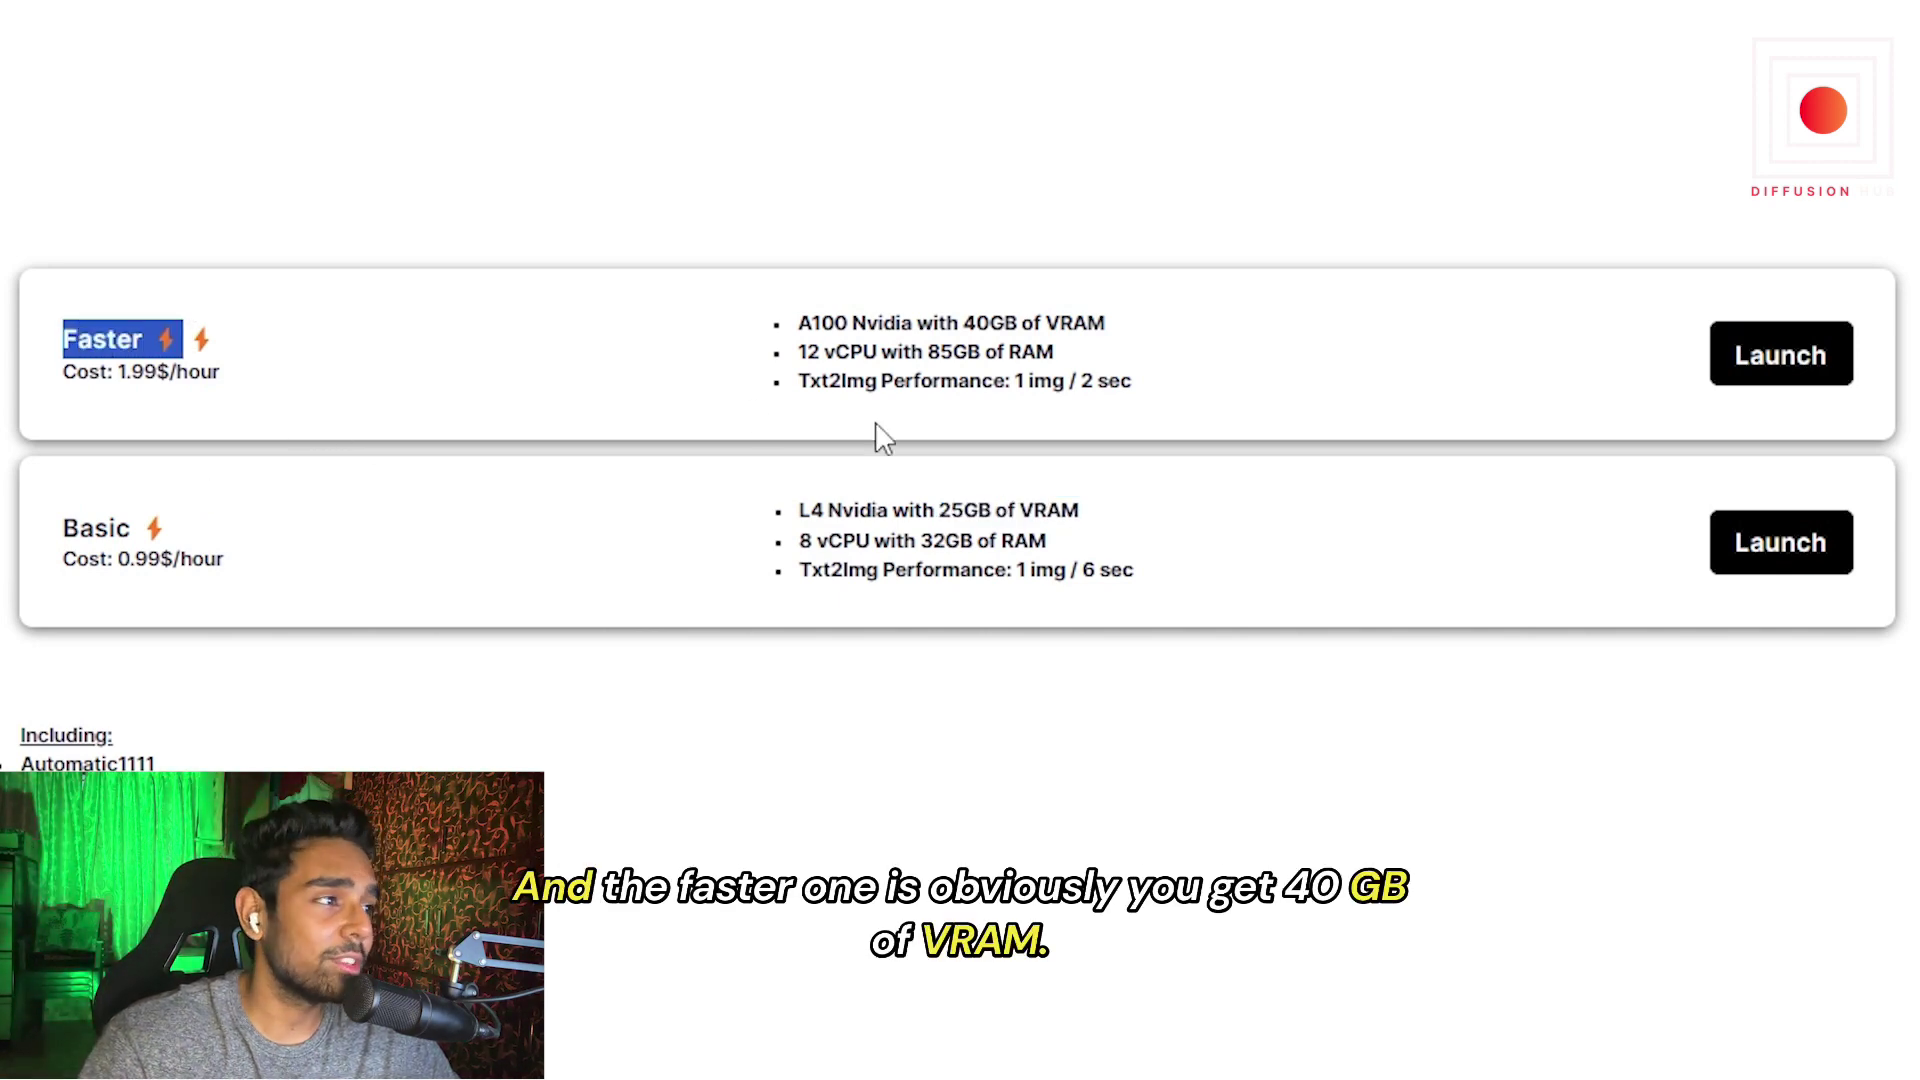
left_click_drag(968, 325, 1106, 327)
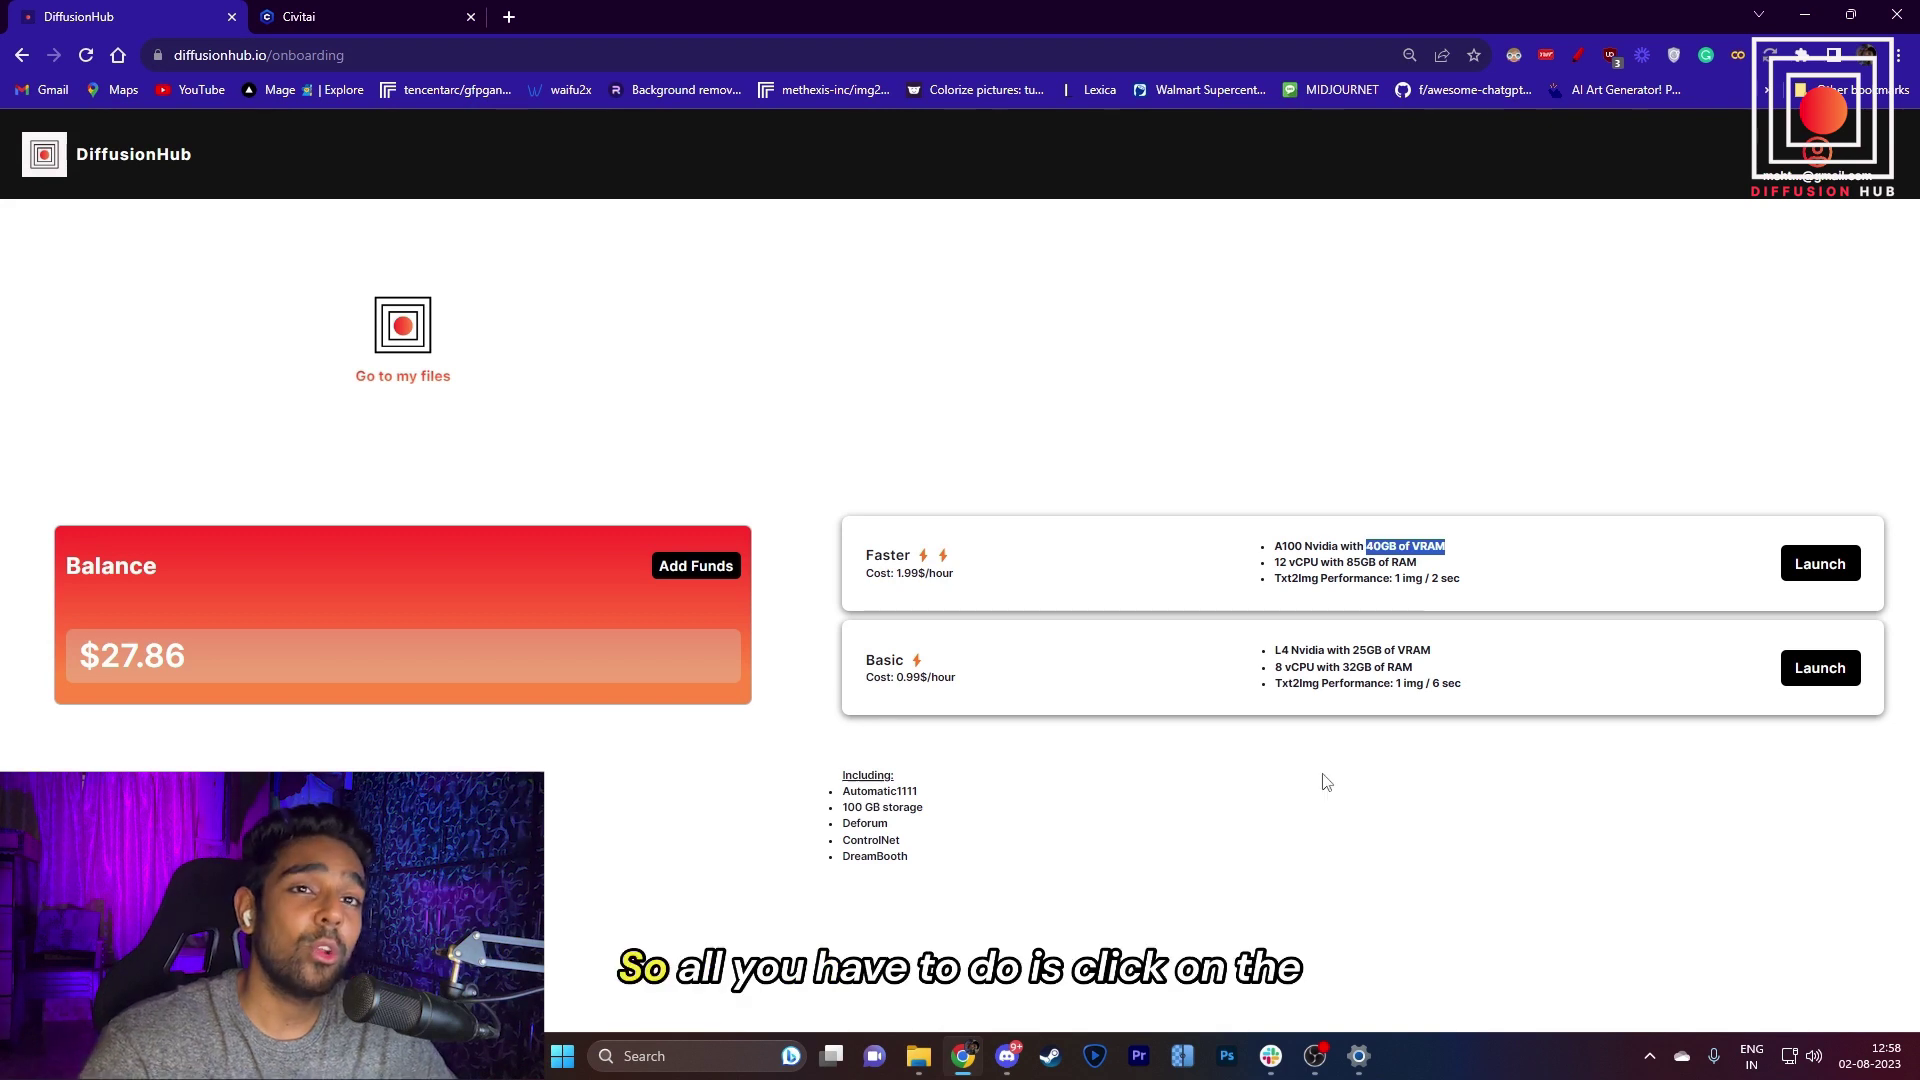
left_click(1819, 668)
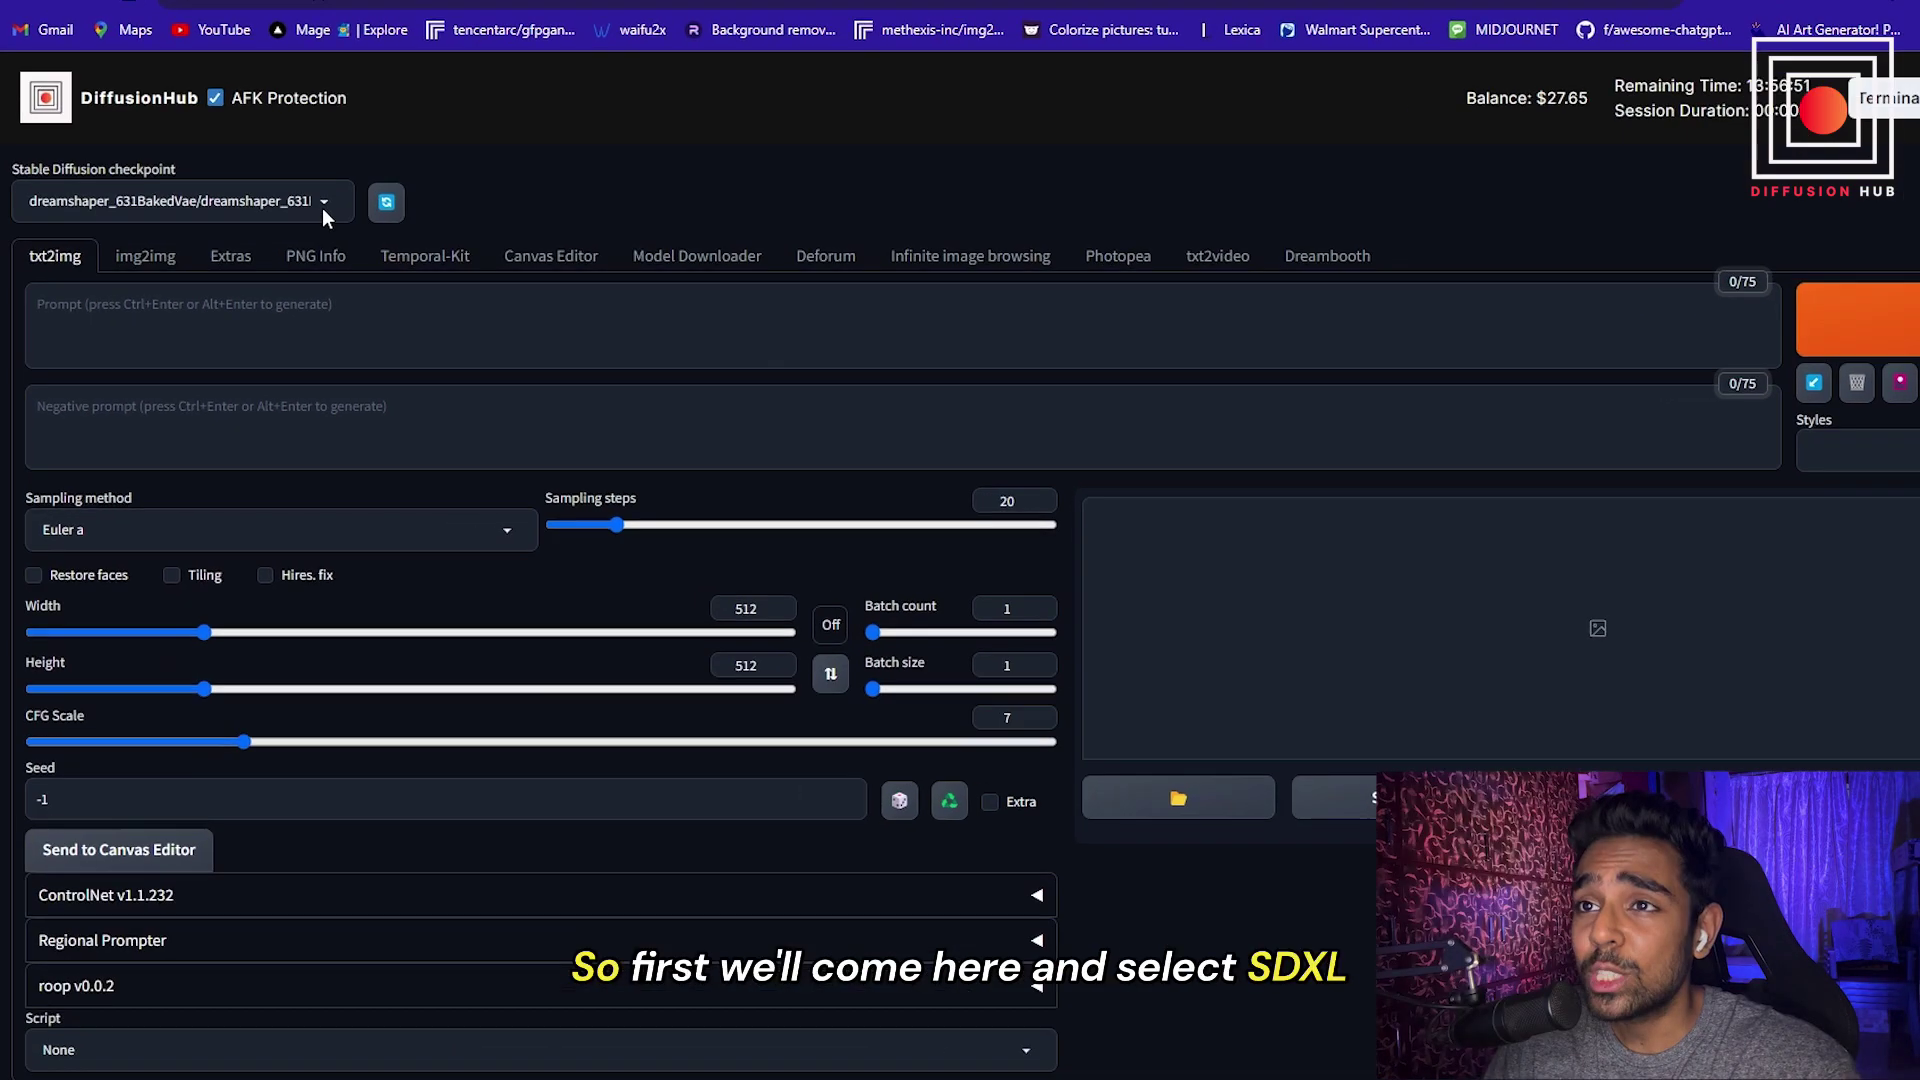
- Load the sd_xl_base_1.0.safetensors checkpoint from the checkpoint list
left_click(290, 241)
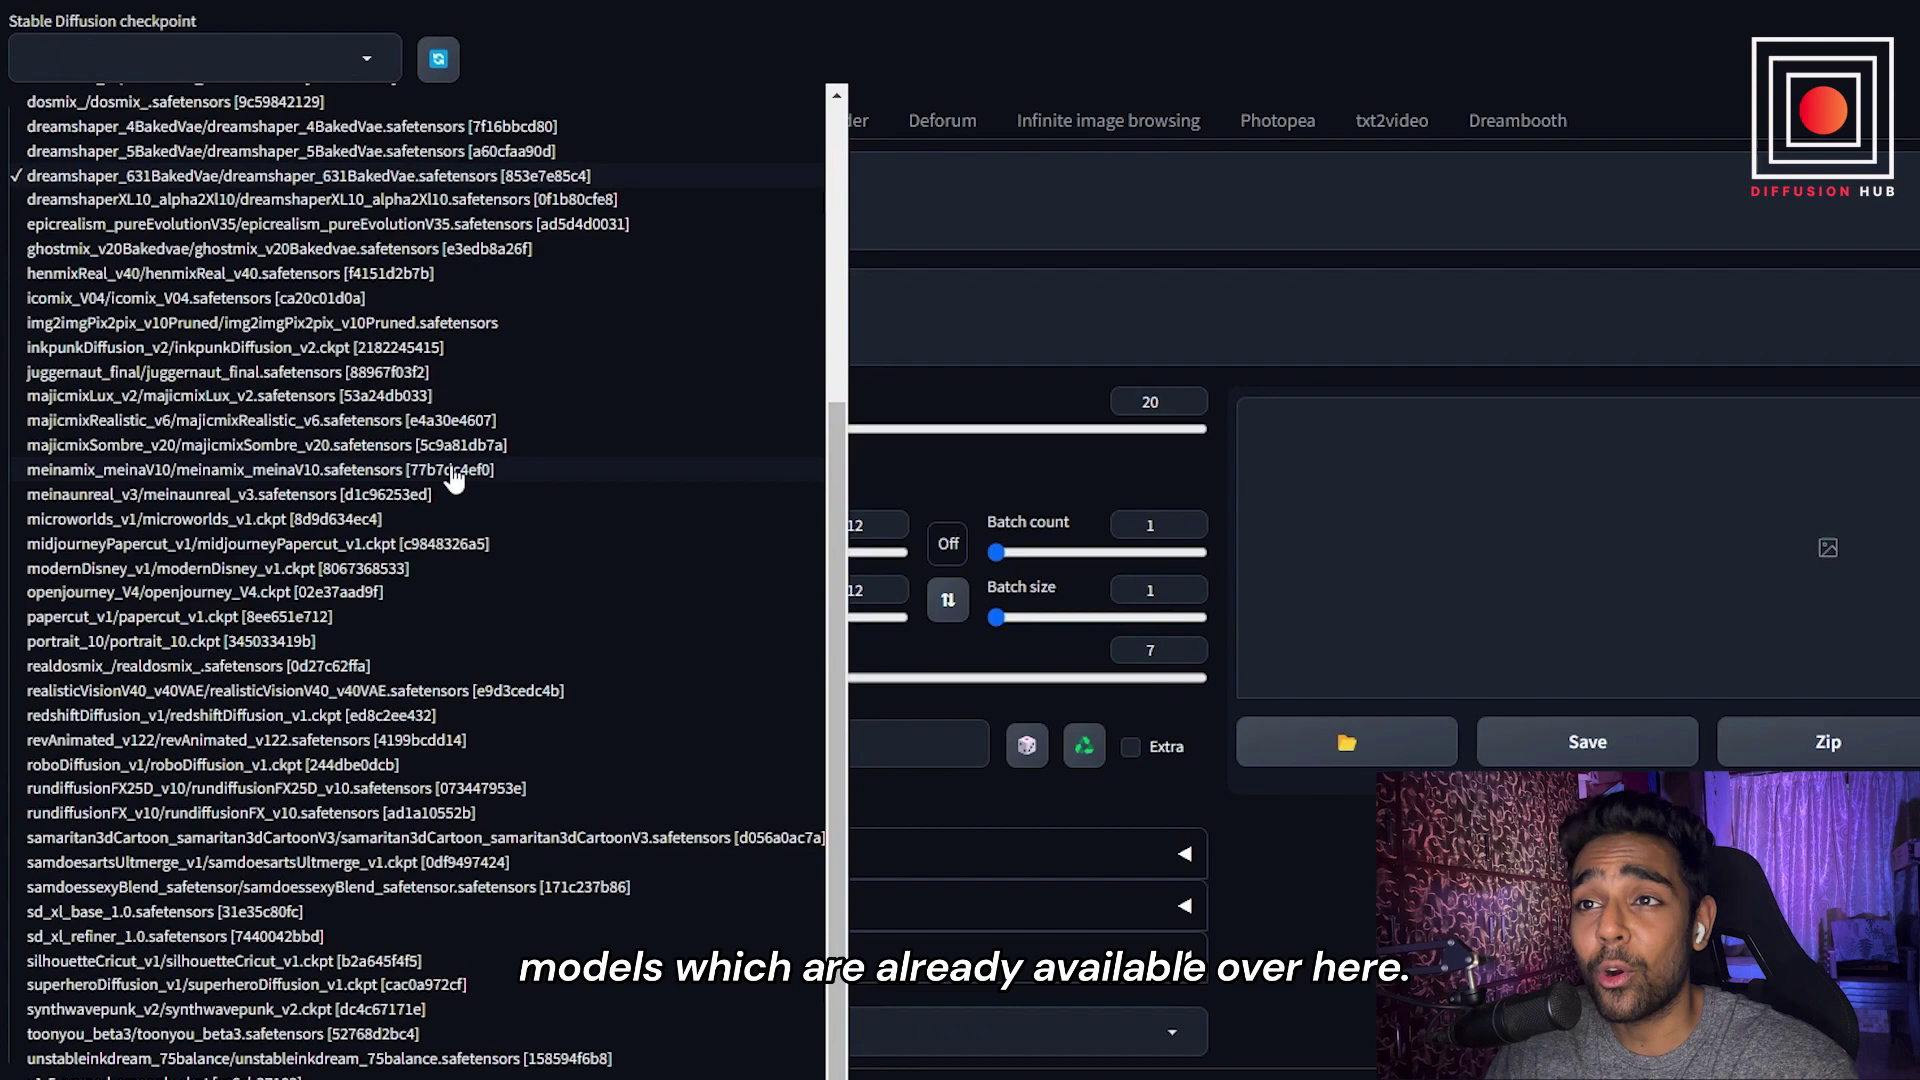
scroll(430, 480, "up", 3)
scroll(430, 480, "down", 3)
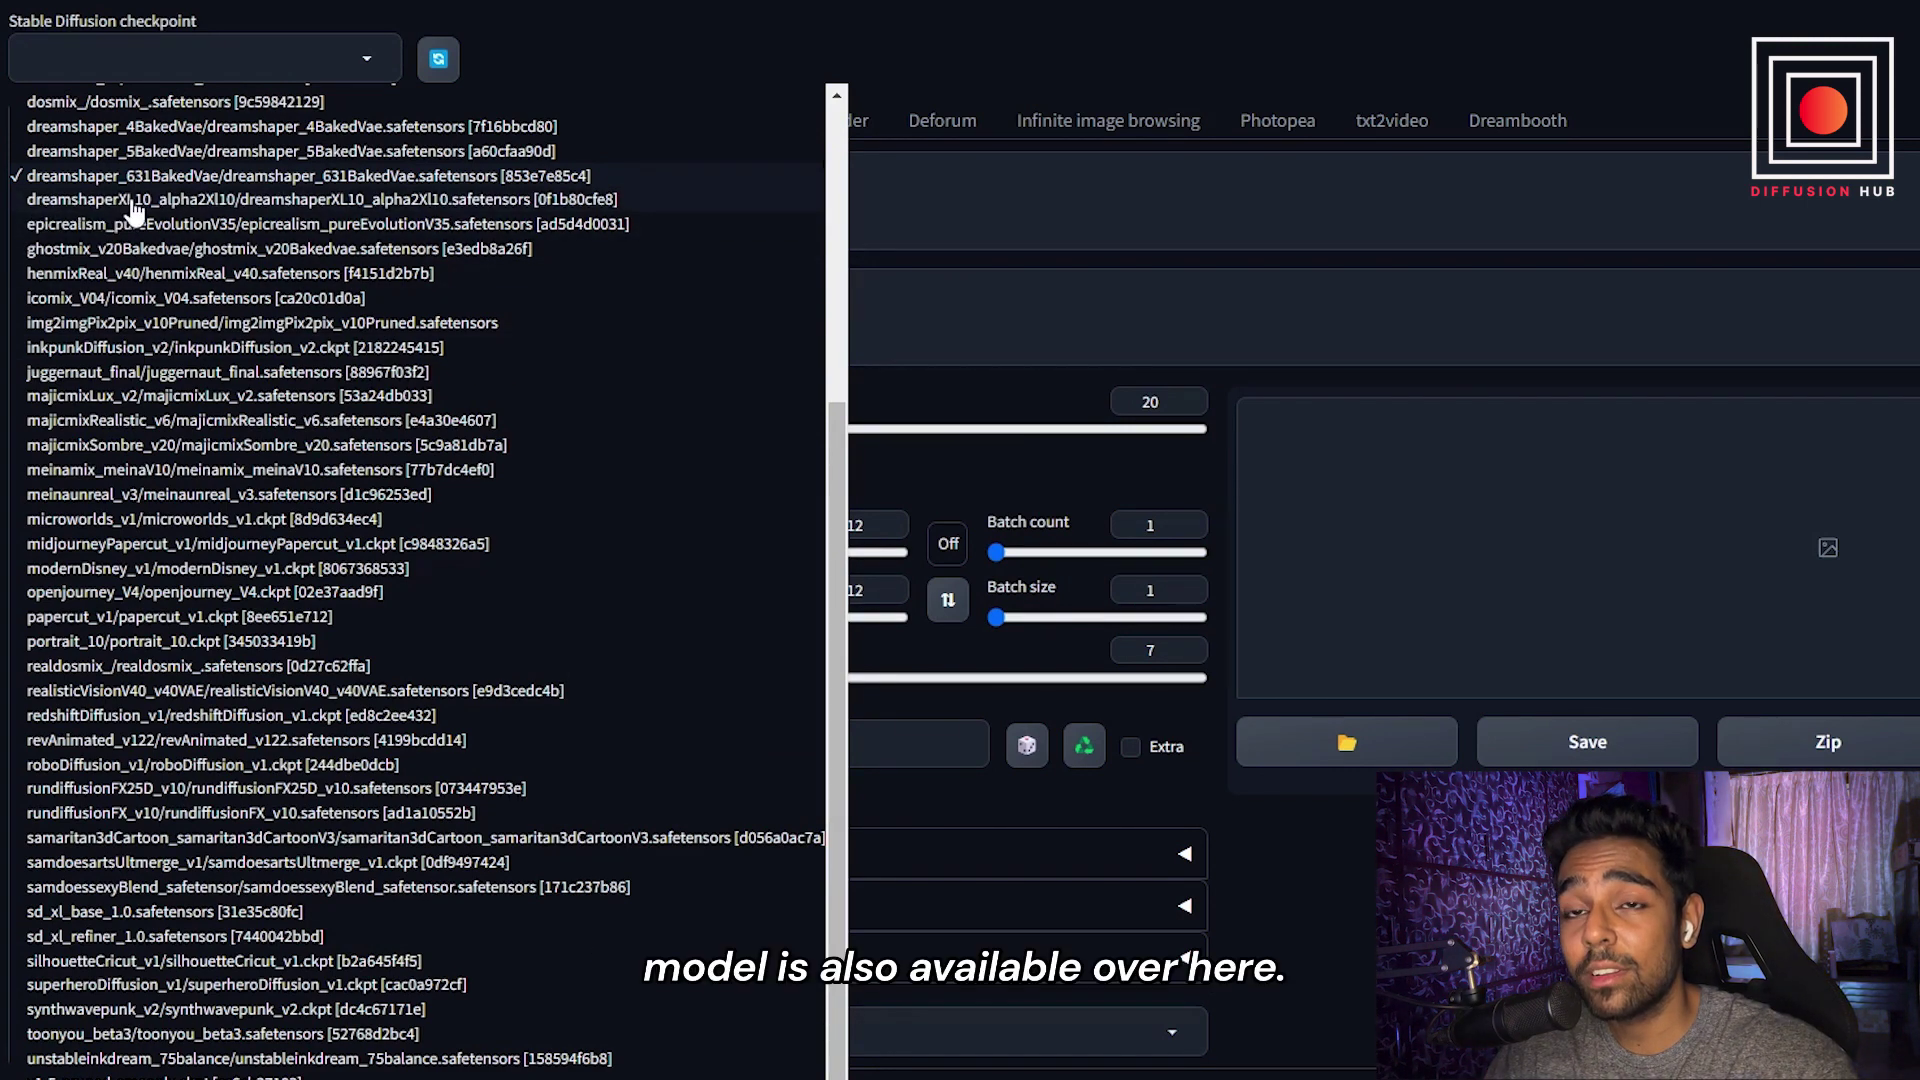
left_click(275, 912)
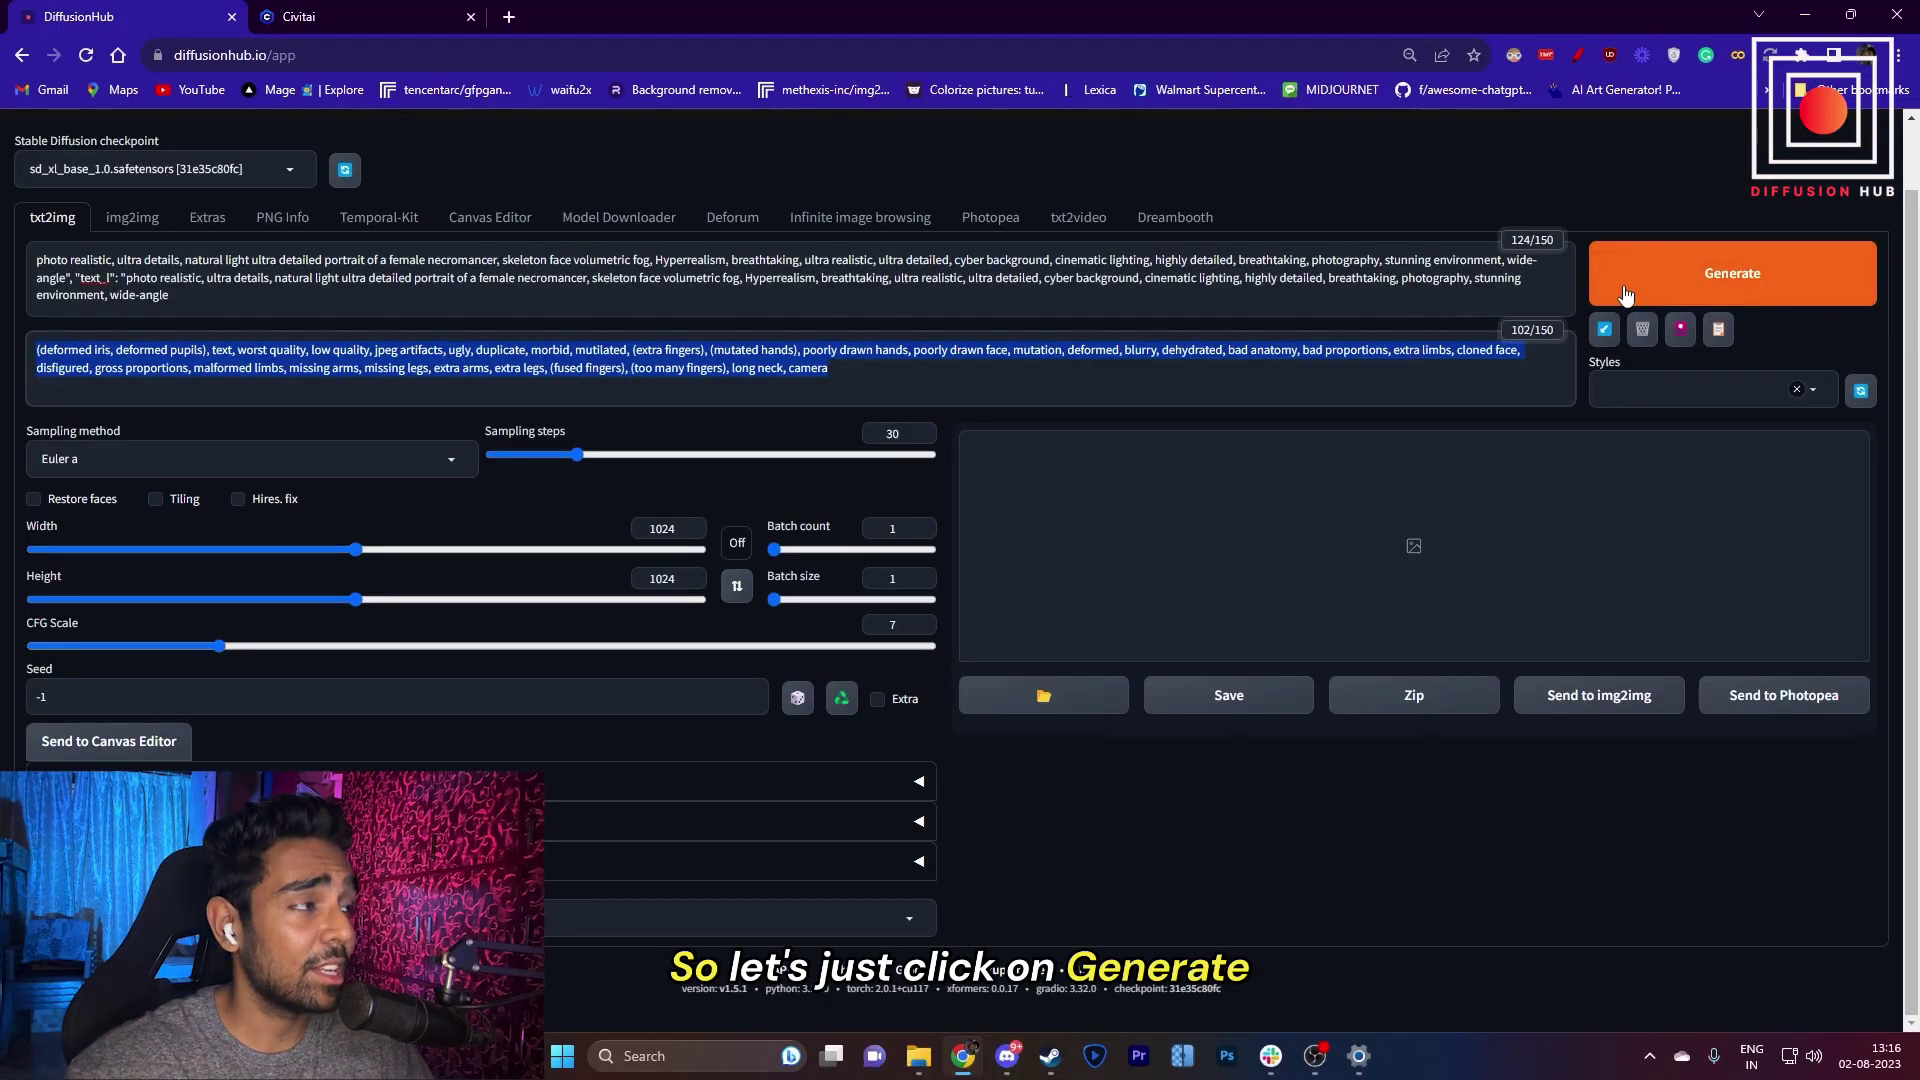
- Generate the 1024×1024, 30-step female necromancer portrait with the entered prompts
left_click(1628, 295)
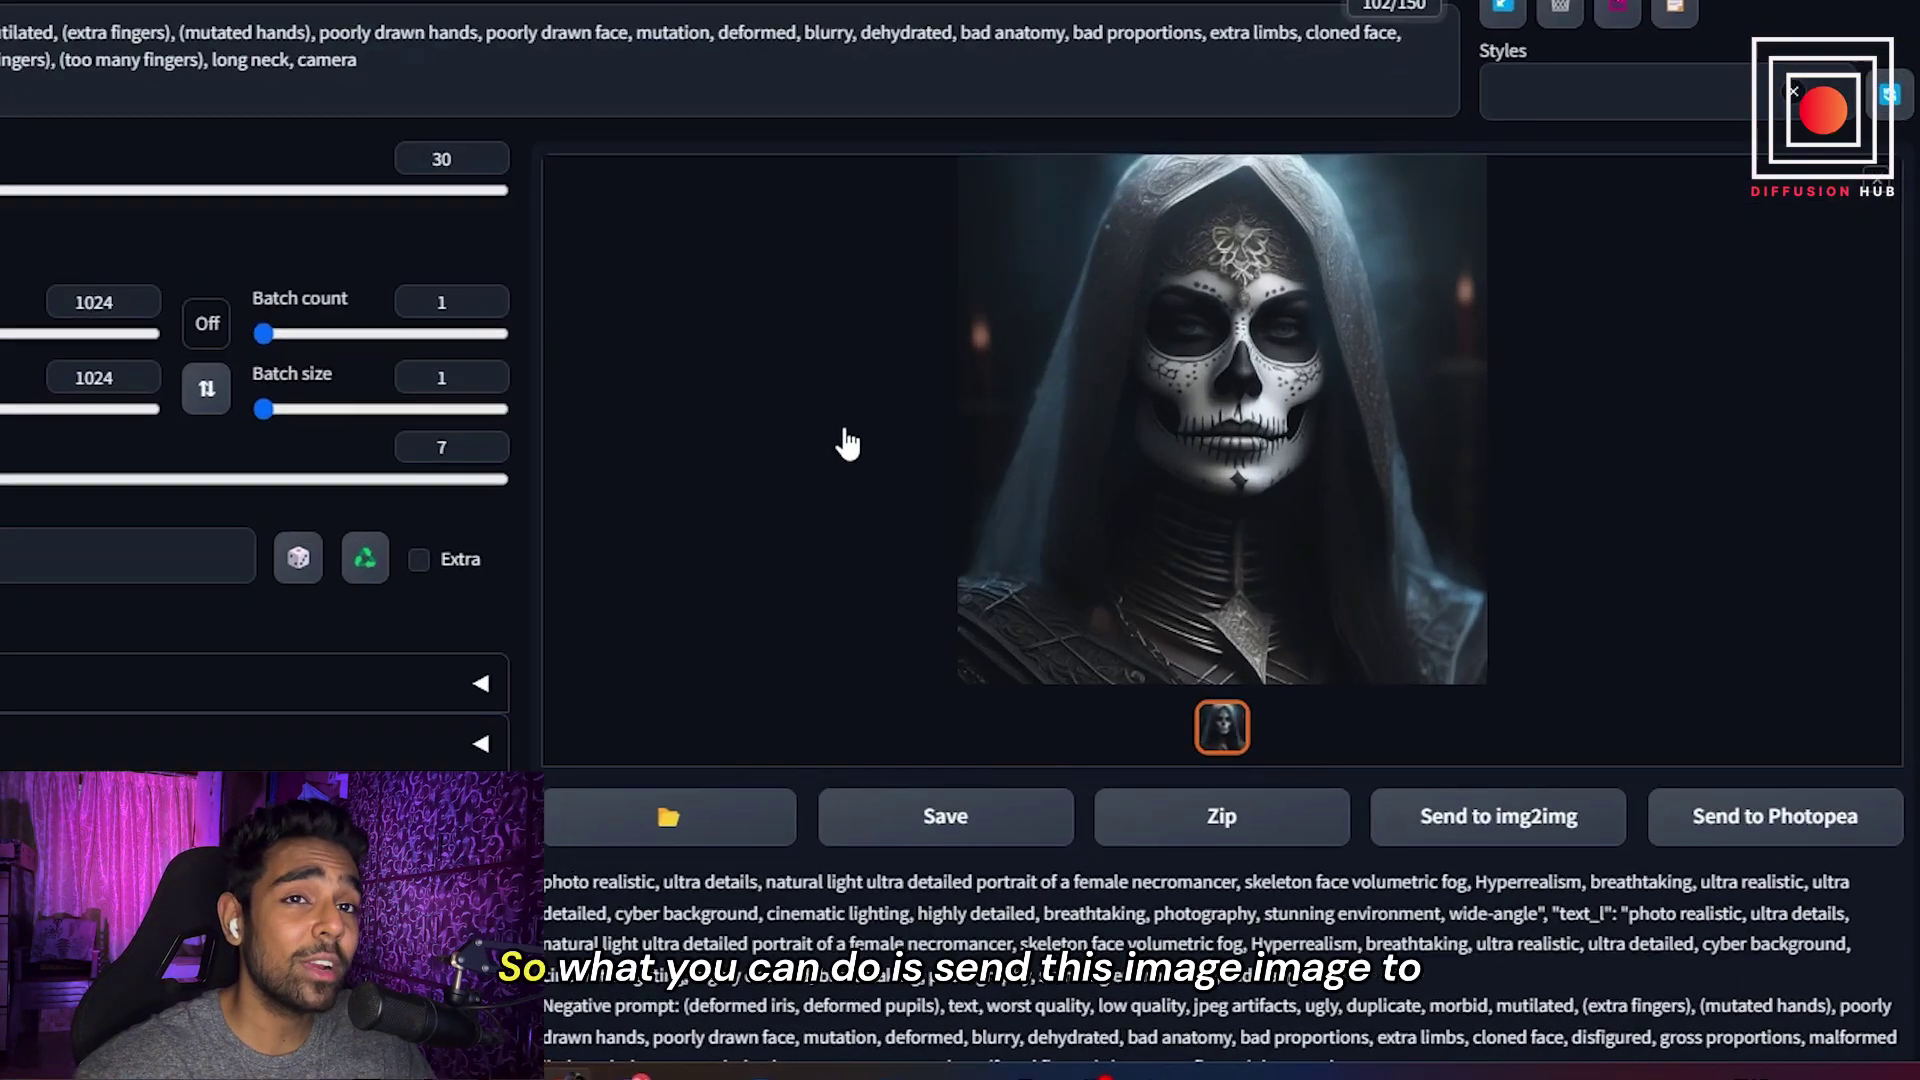
- Send the skull-face portrait to img2img and set denoising strength to 0.35
left_click(1498, 816)
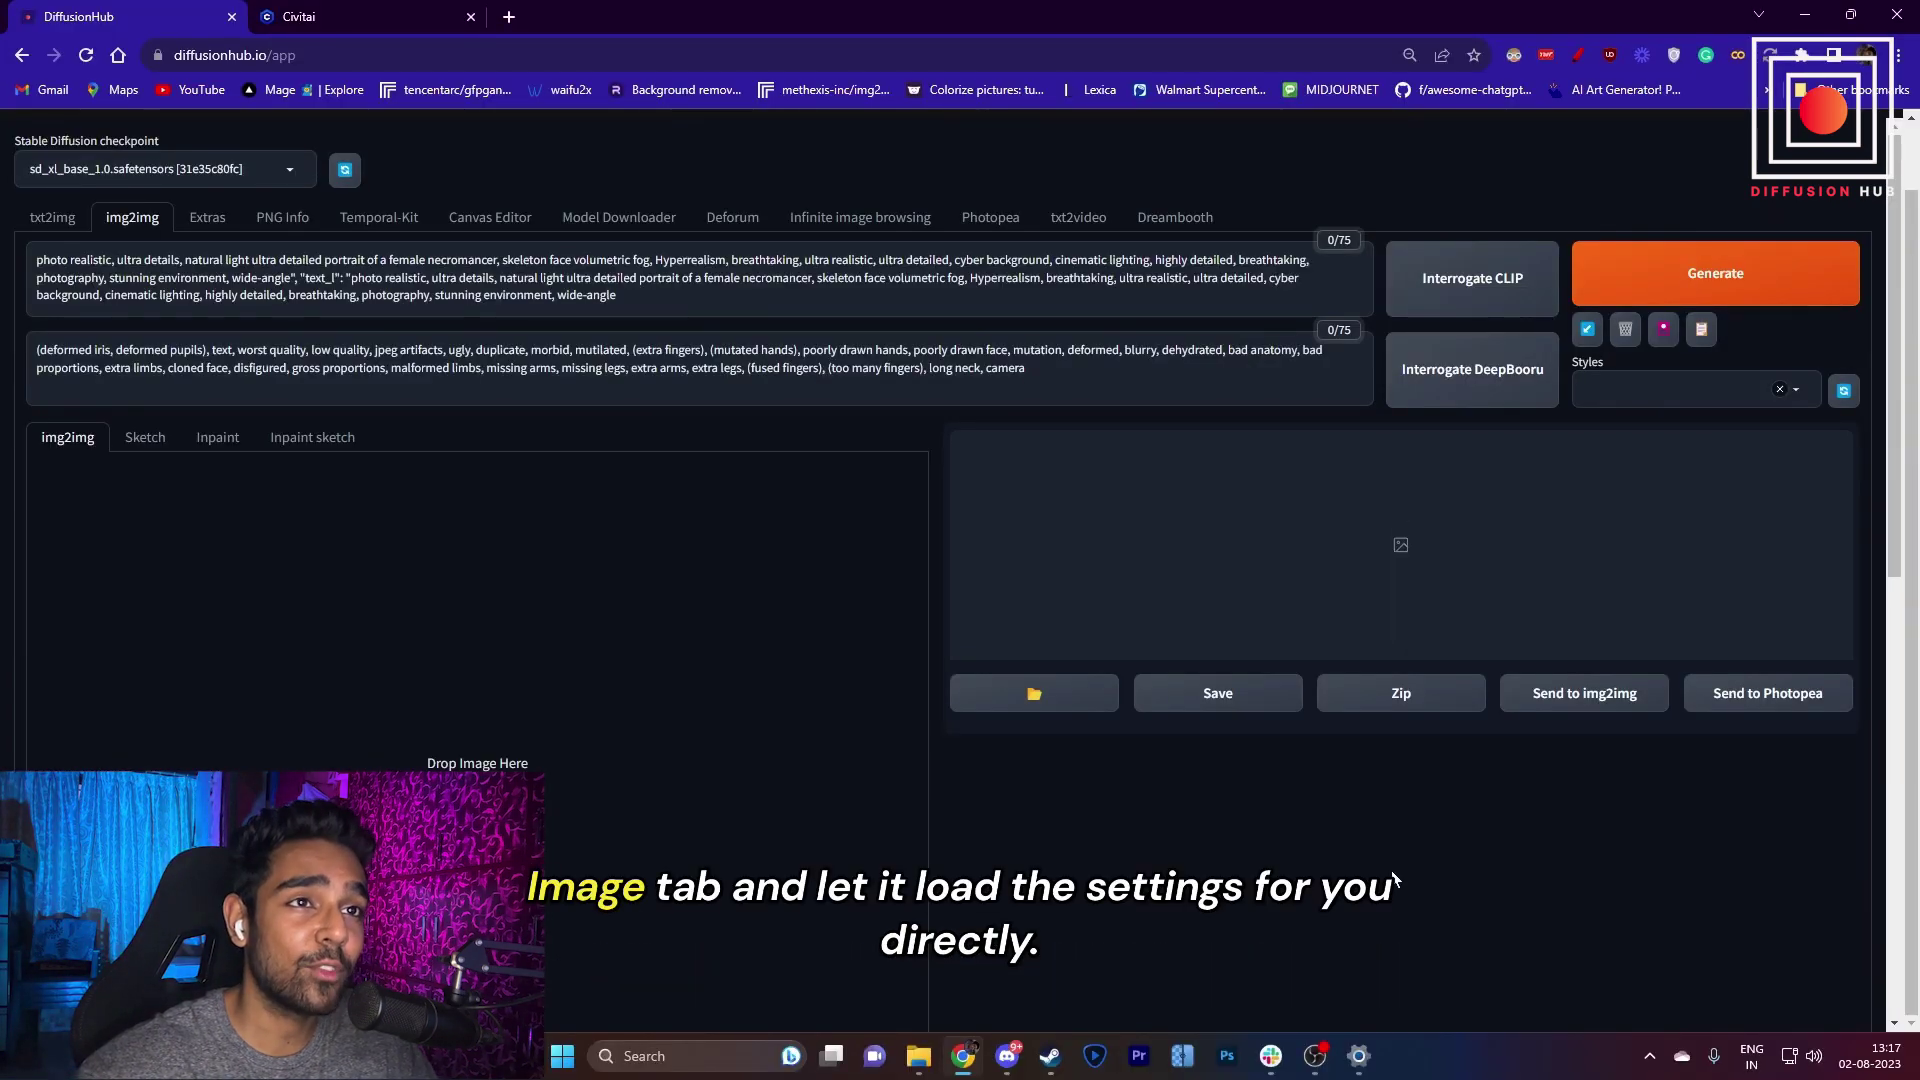
scroll(1396, 881, "down", 5)
scroll(862, 600, "up", 2)
scroll(1237, 755, "down", 3)
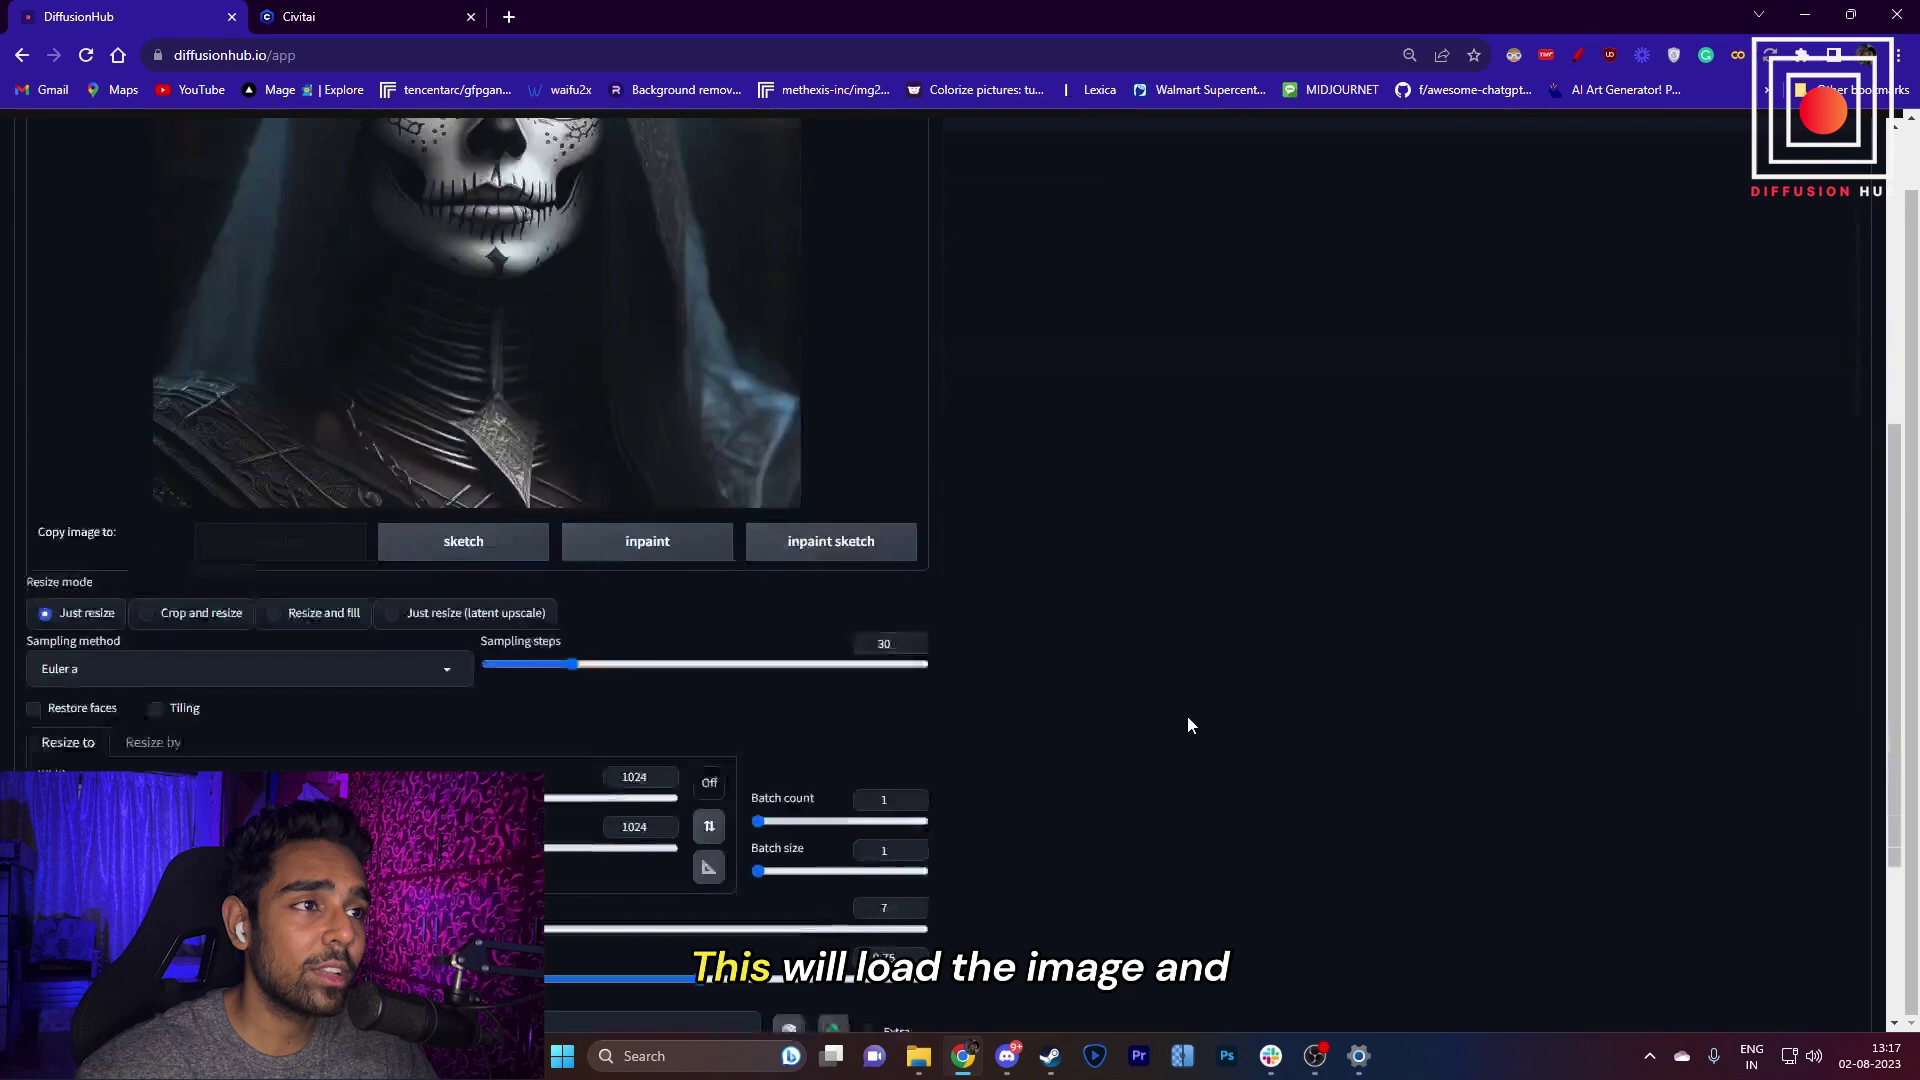
scroll(1130, 719, "down", 1)
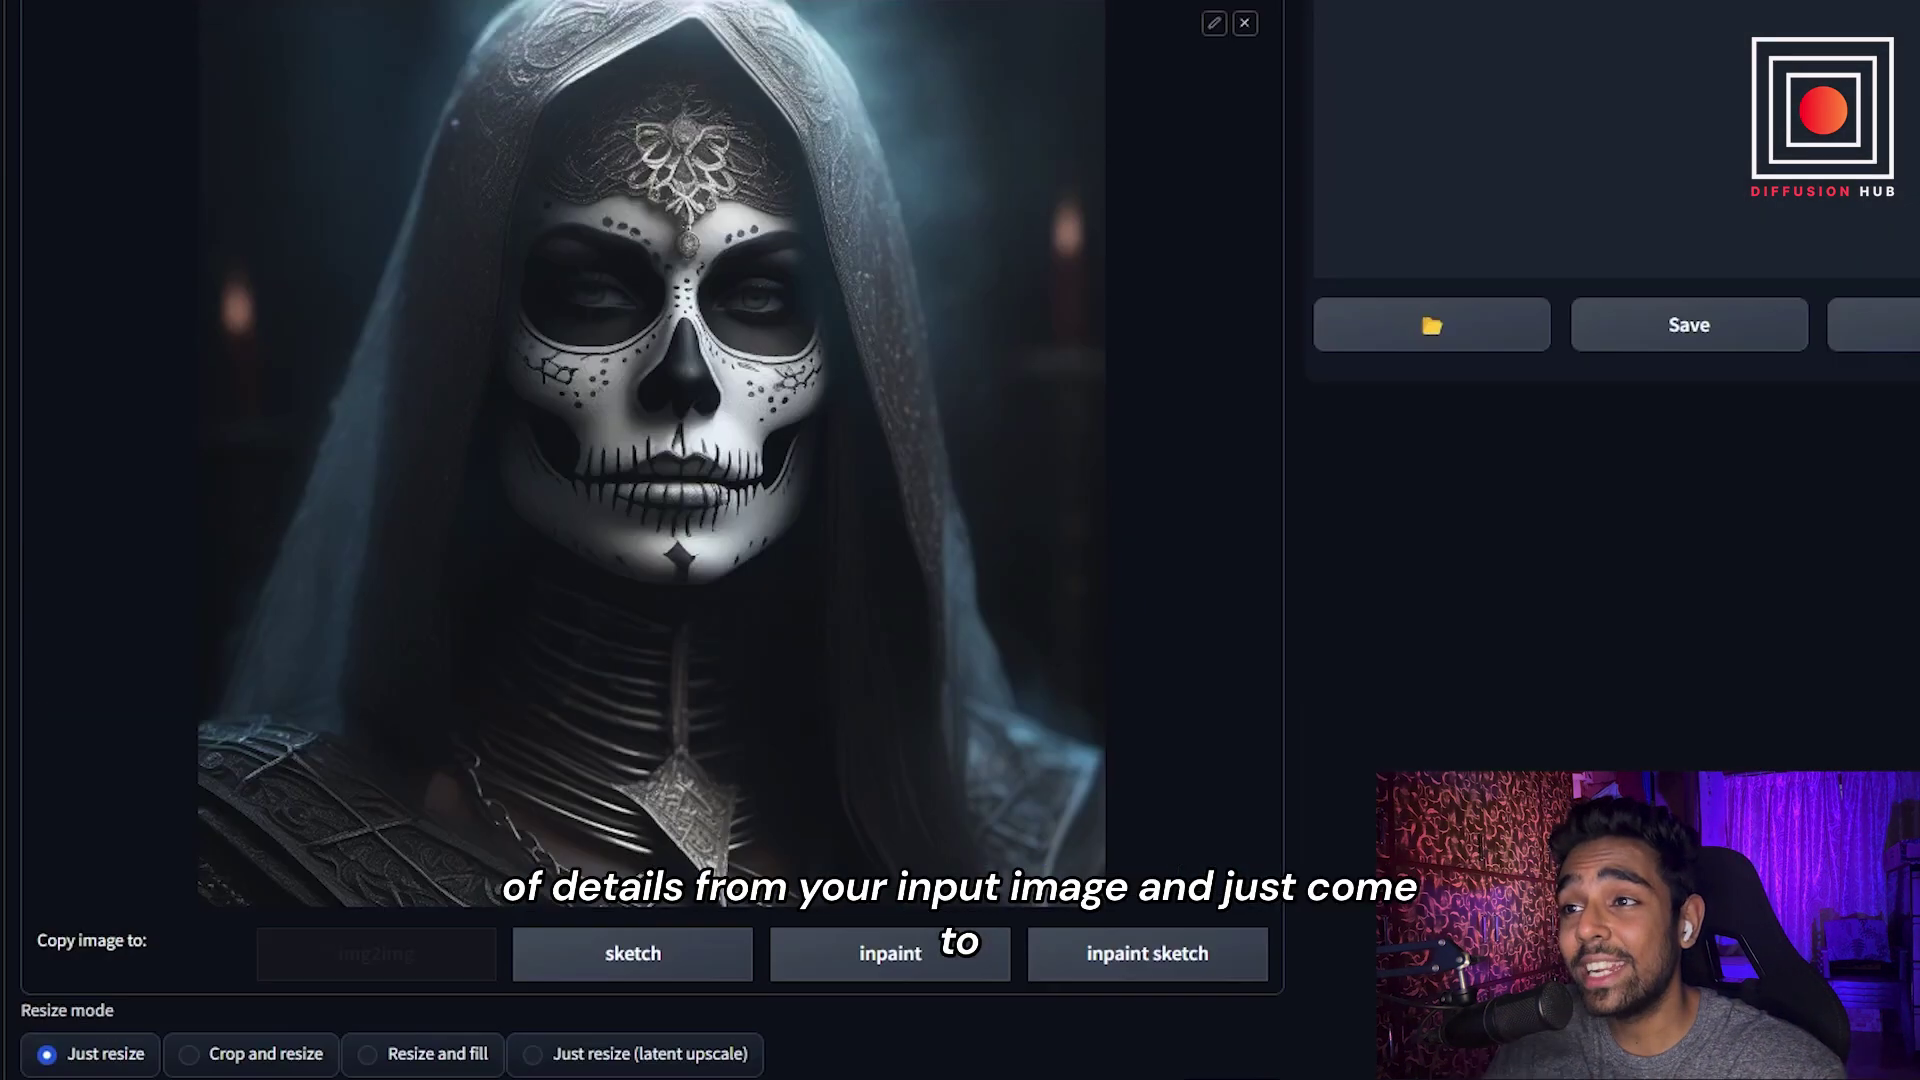
scroll(950, 676, "up", 4)
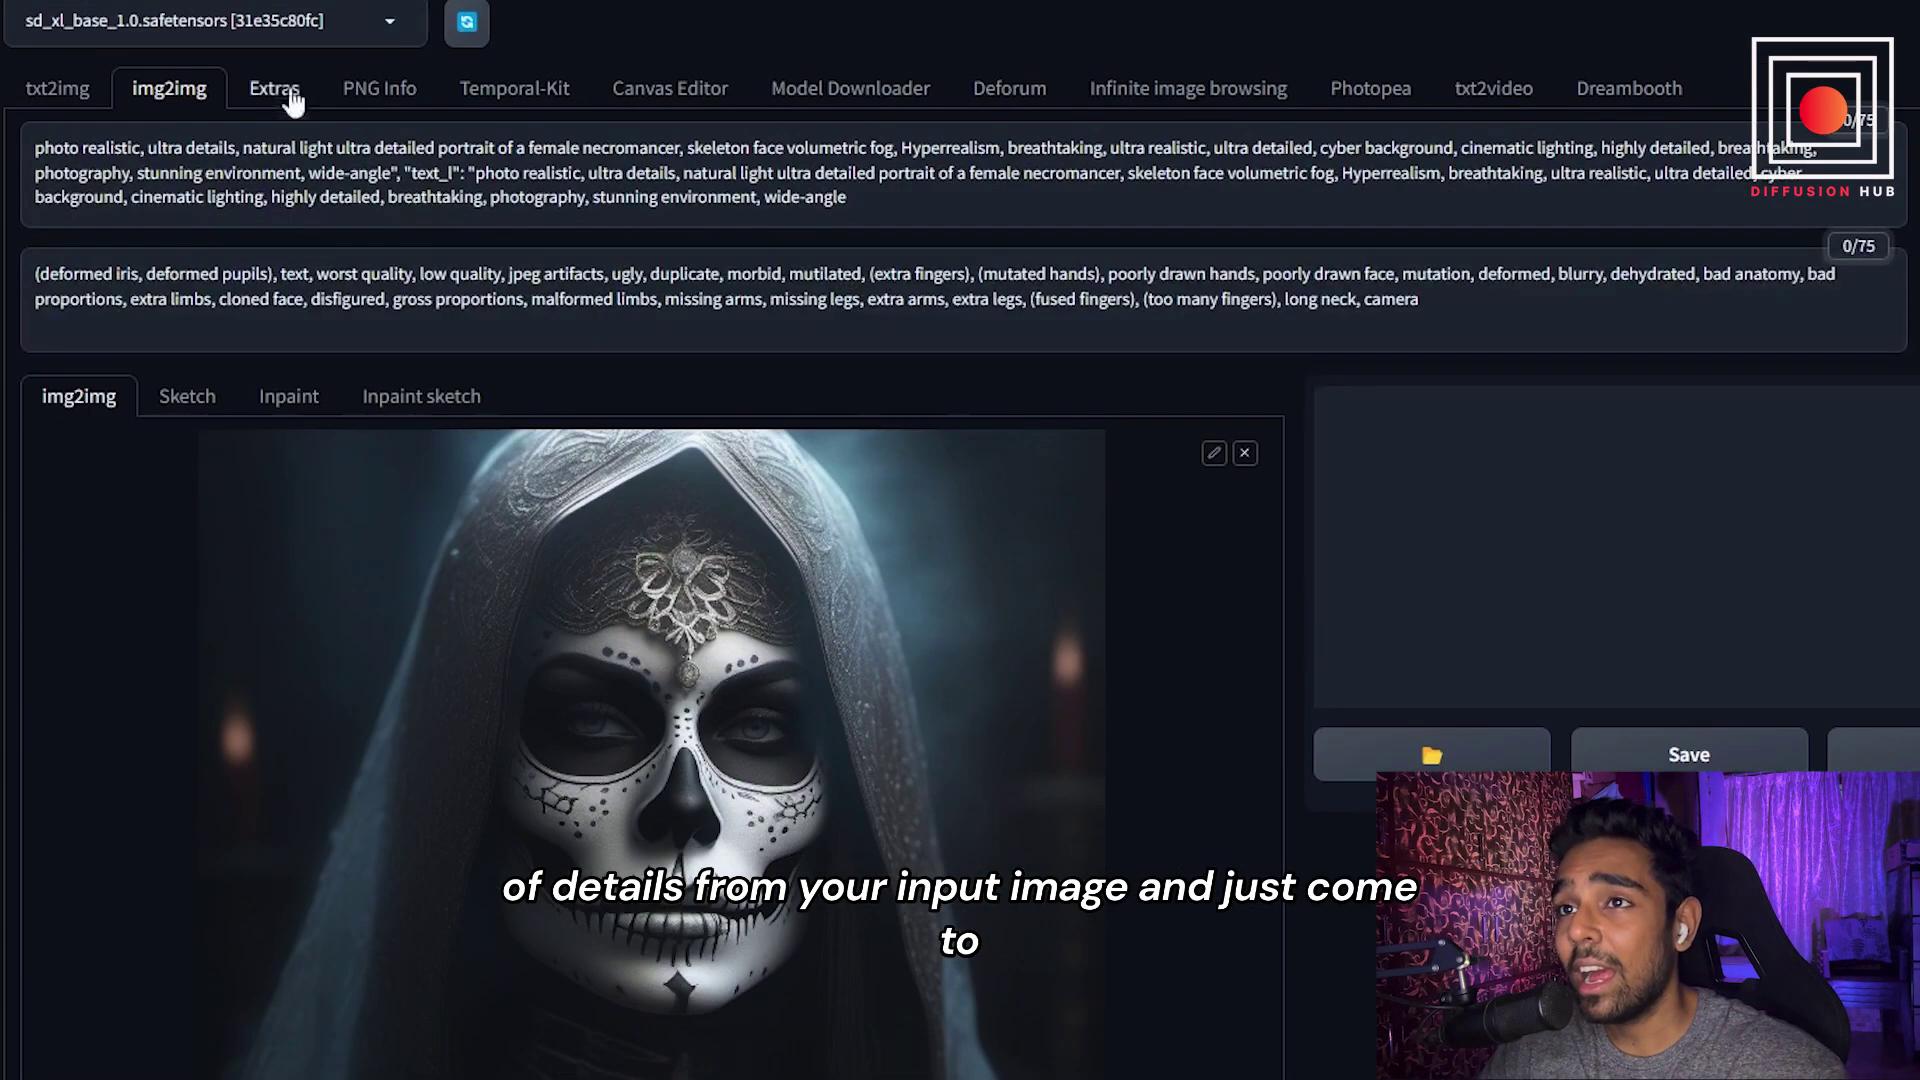
- Switch to the sd_xl_refiner_1.0 checkpoint and generate the refined portrait
left_click(300, 22)
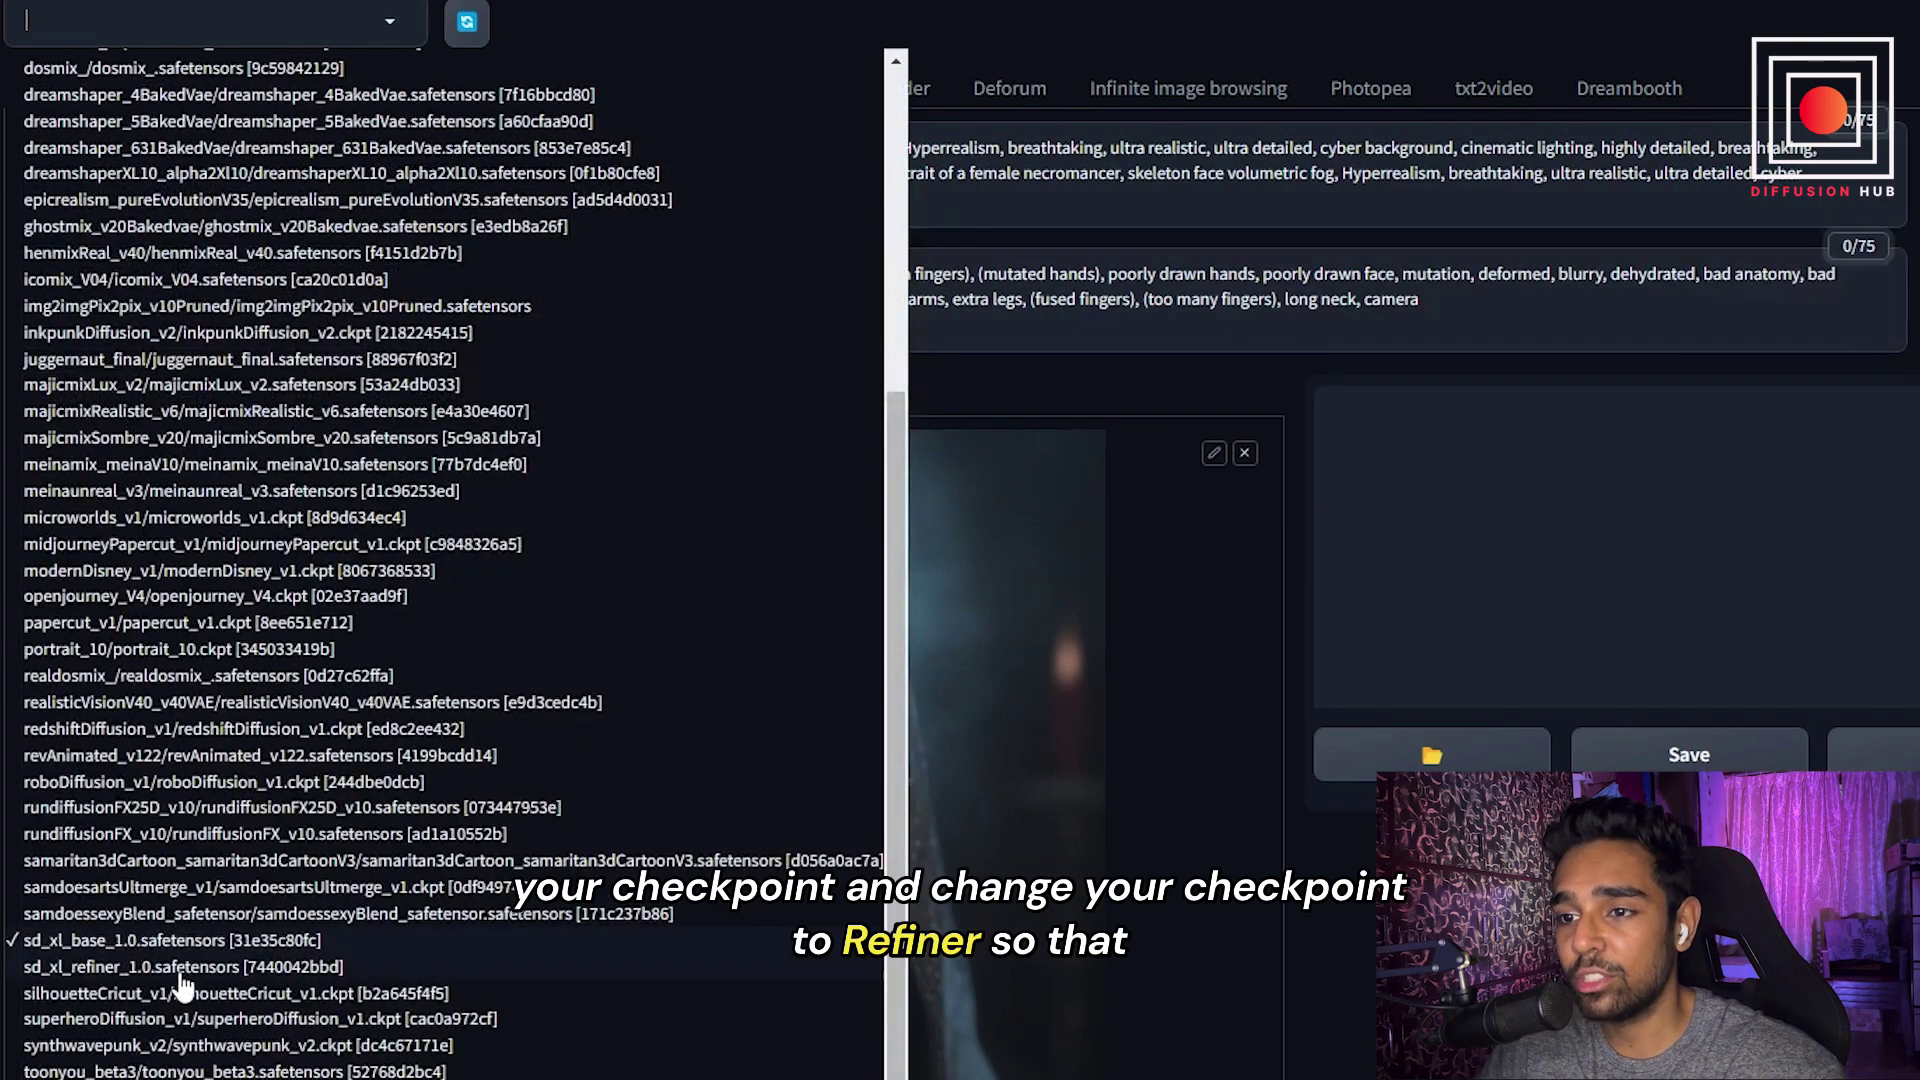
left_click(180, 967)
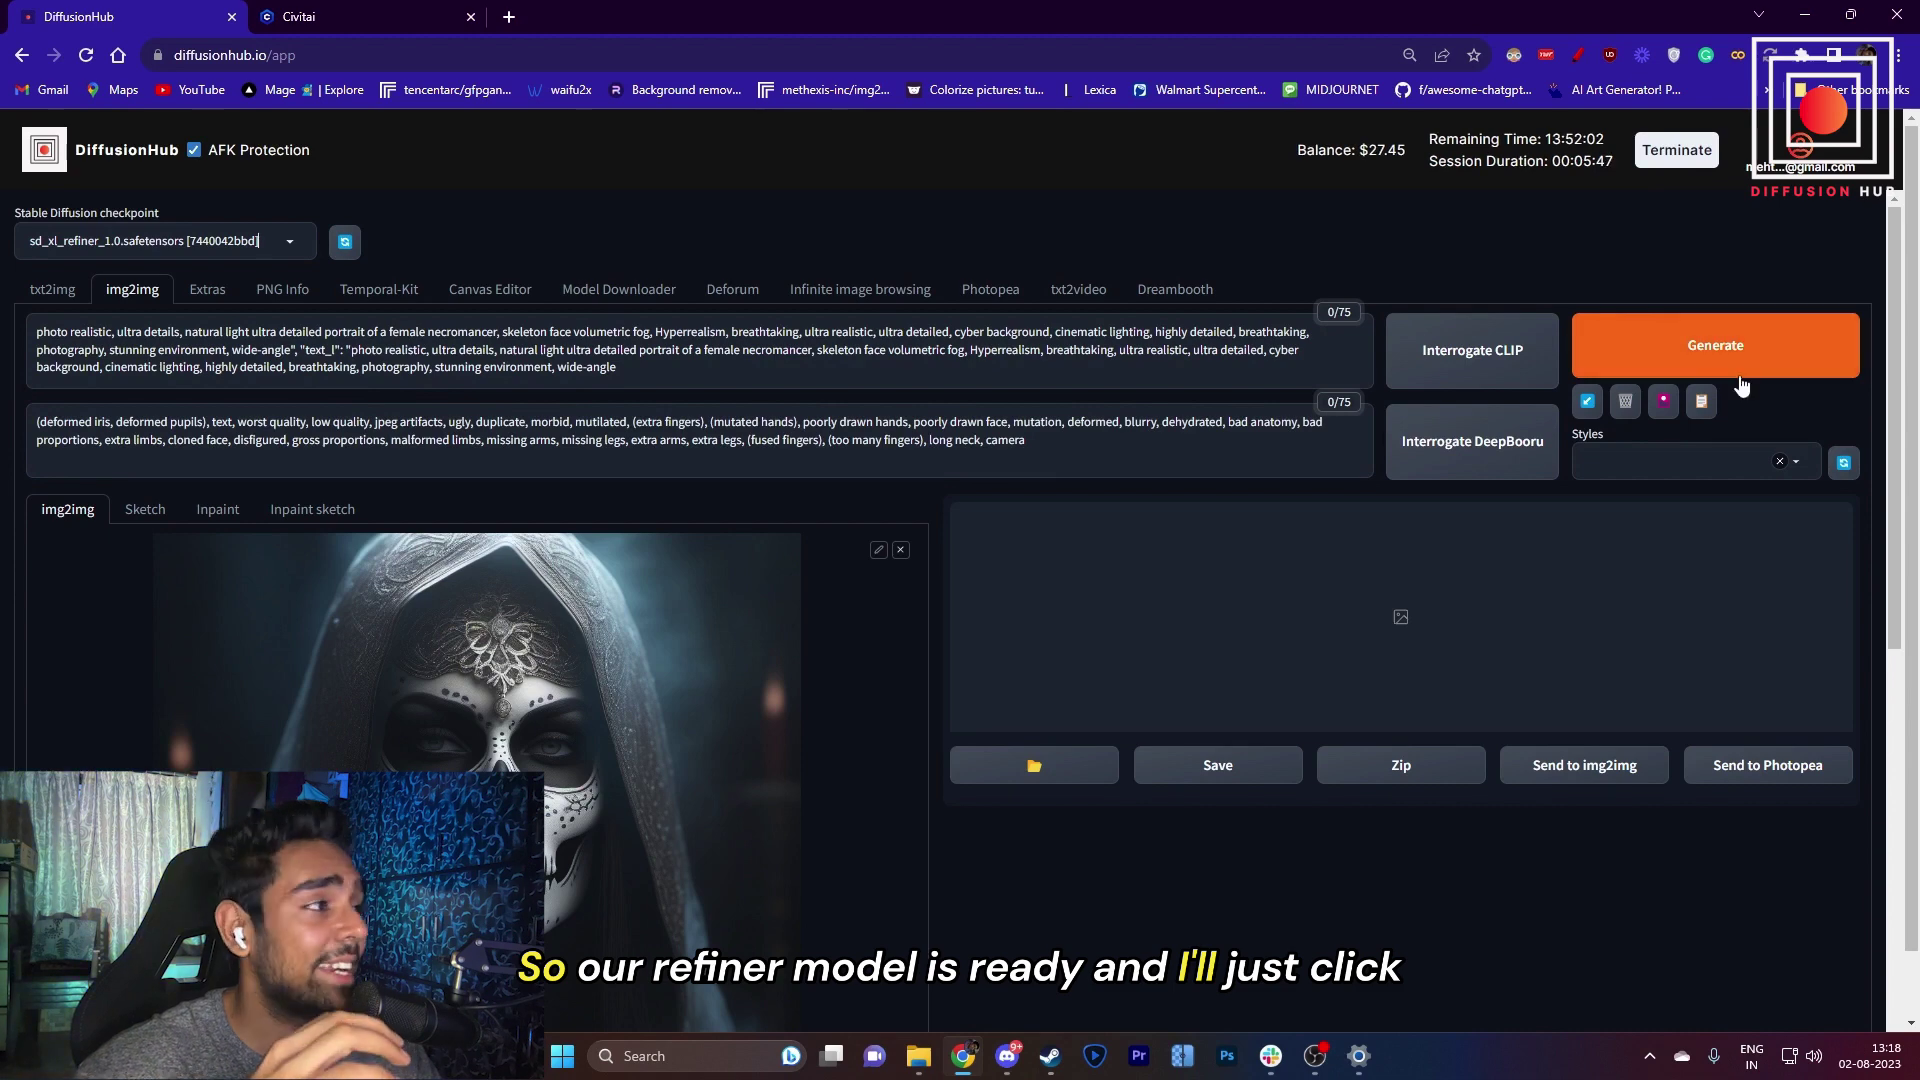
left_click(1716, 370)
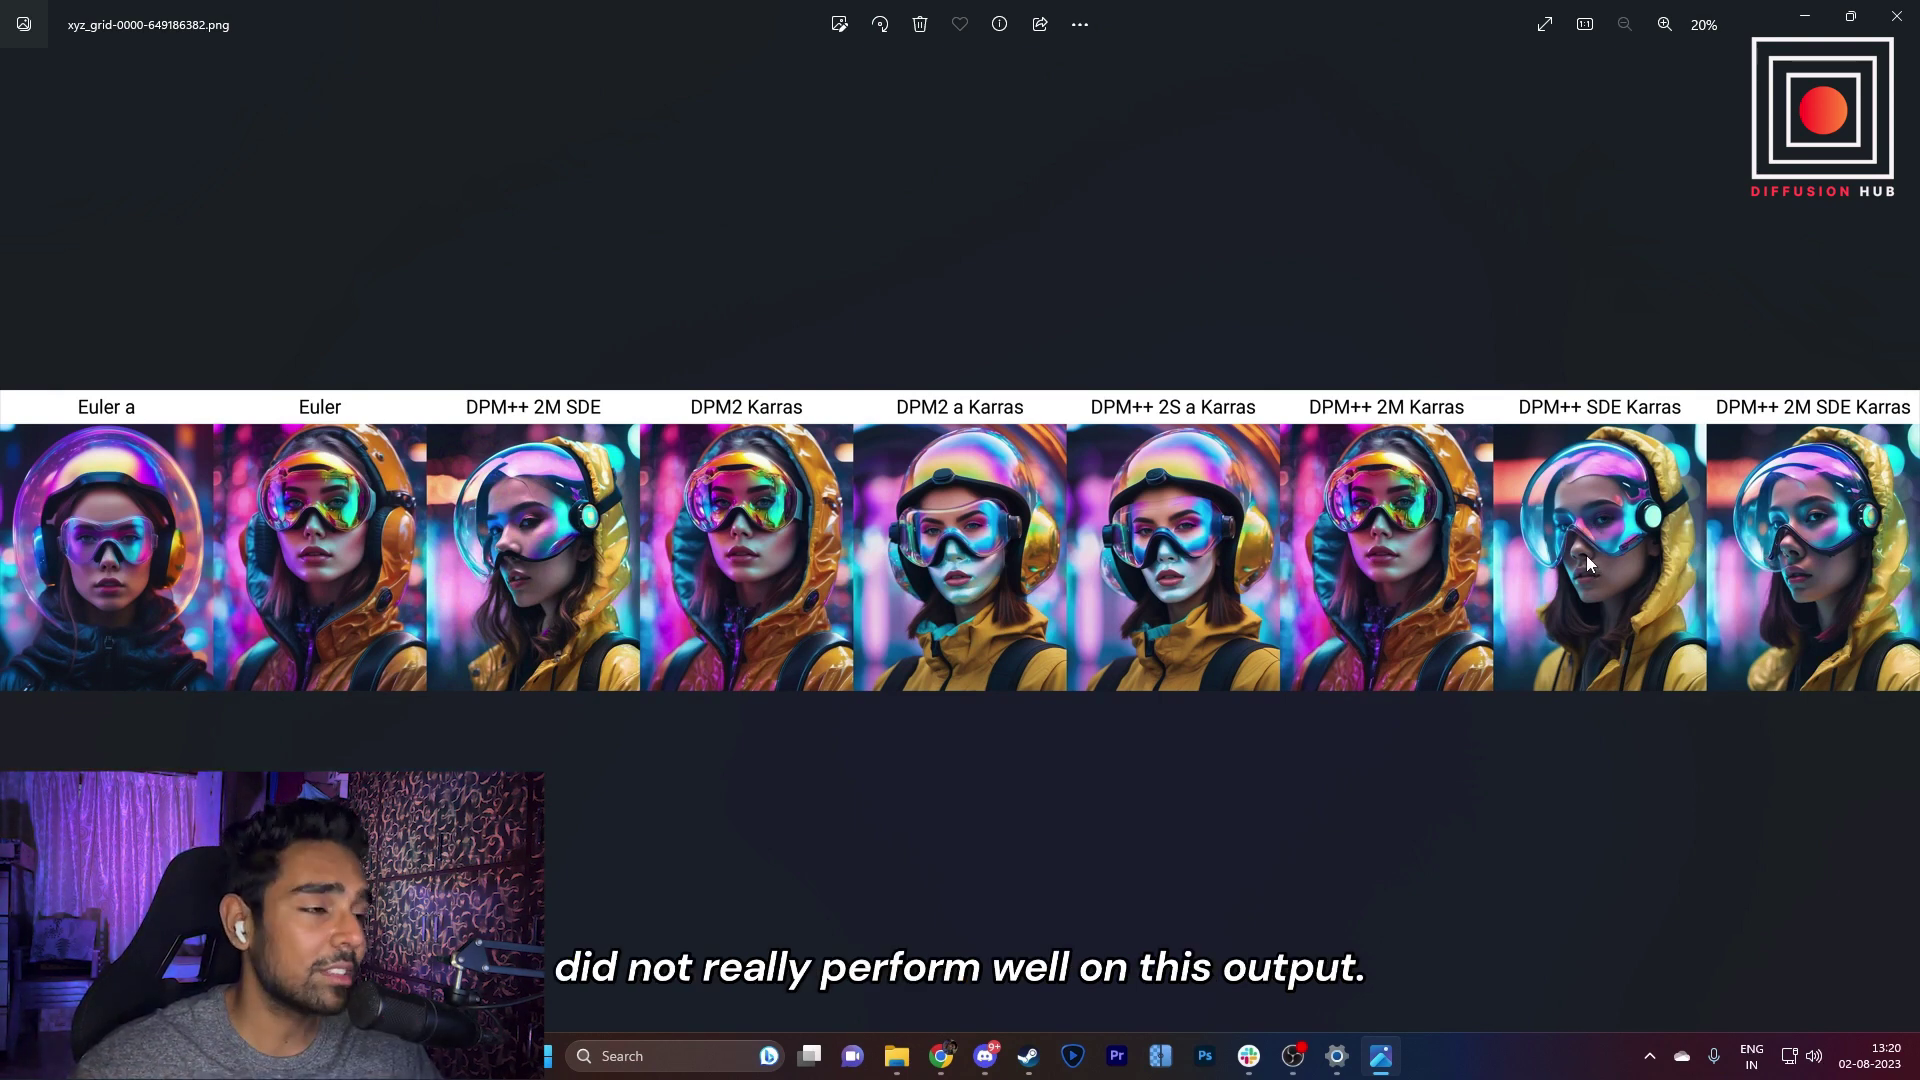
- Step through the next two sampler comparison grids in Photos
left_click(1900, 540)
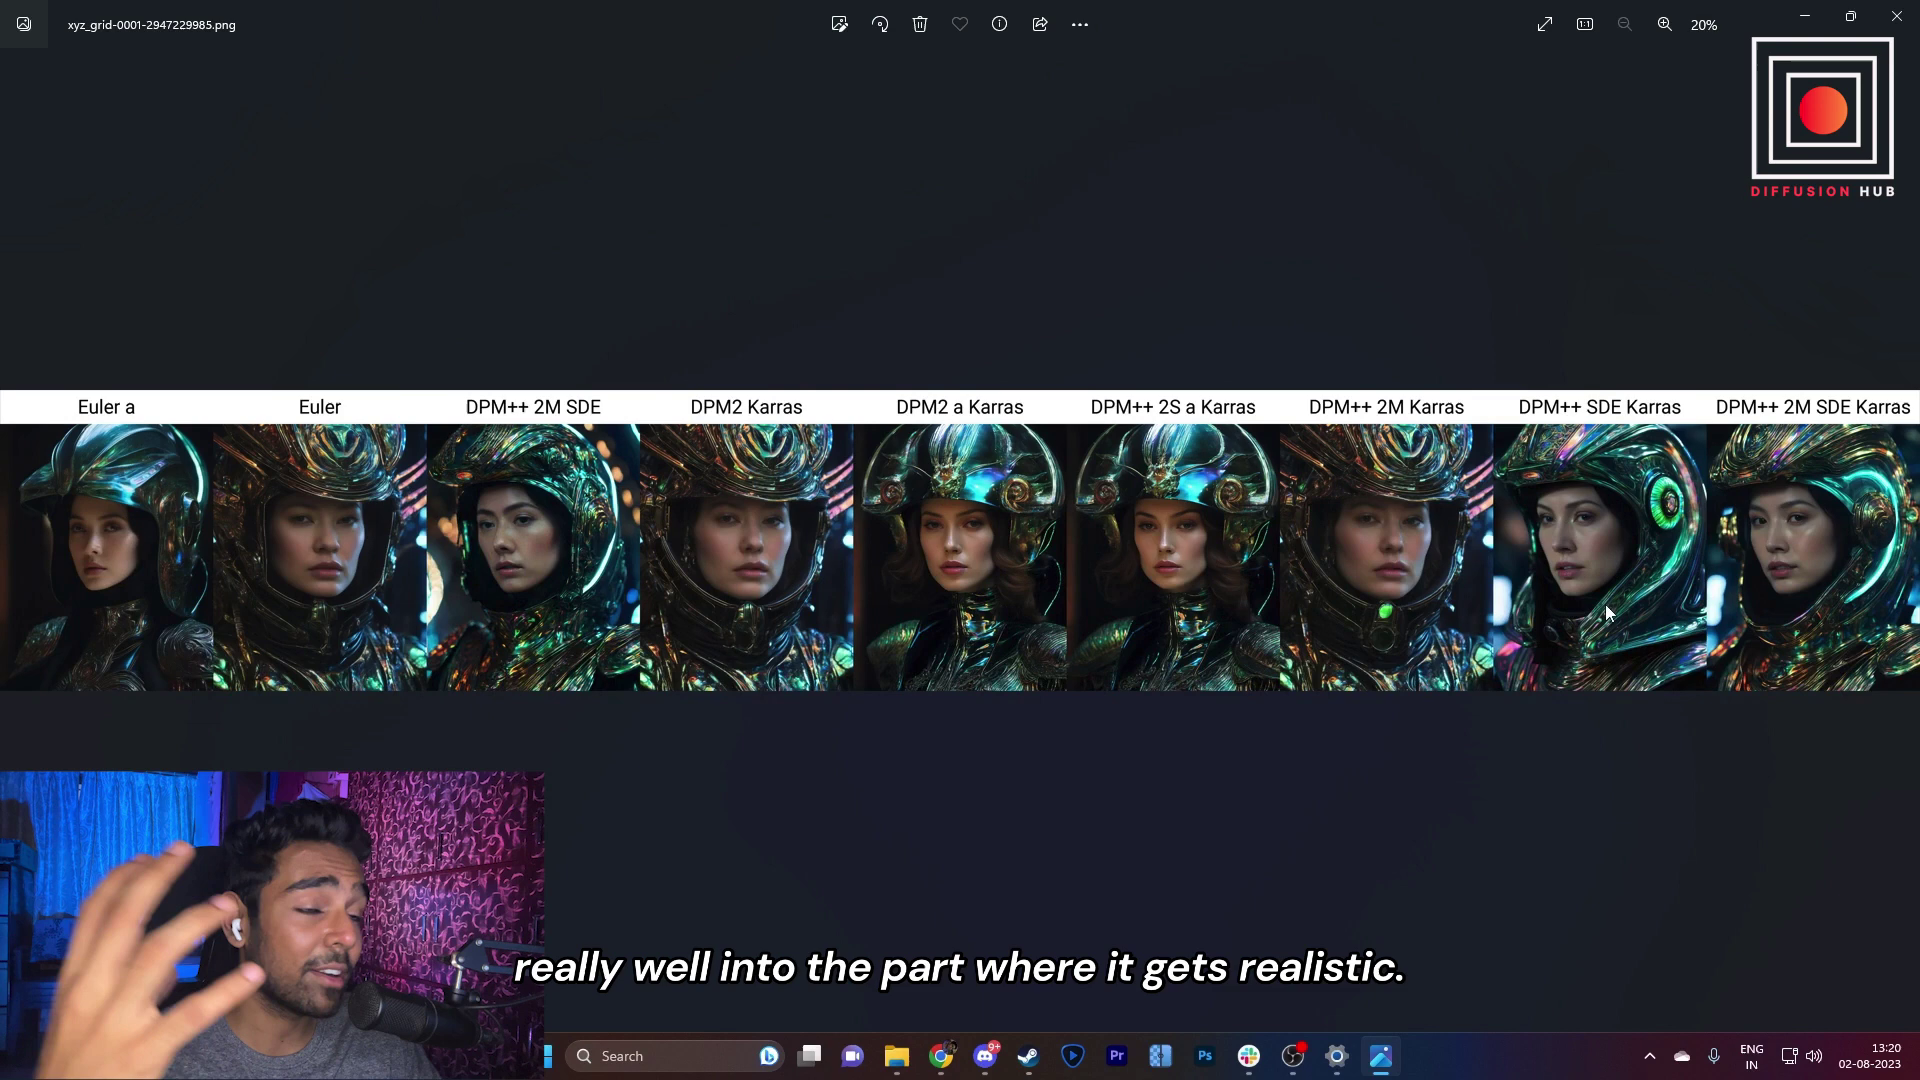
left_click(1903, 567)
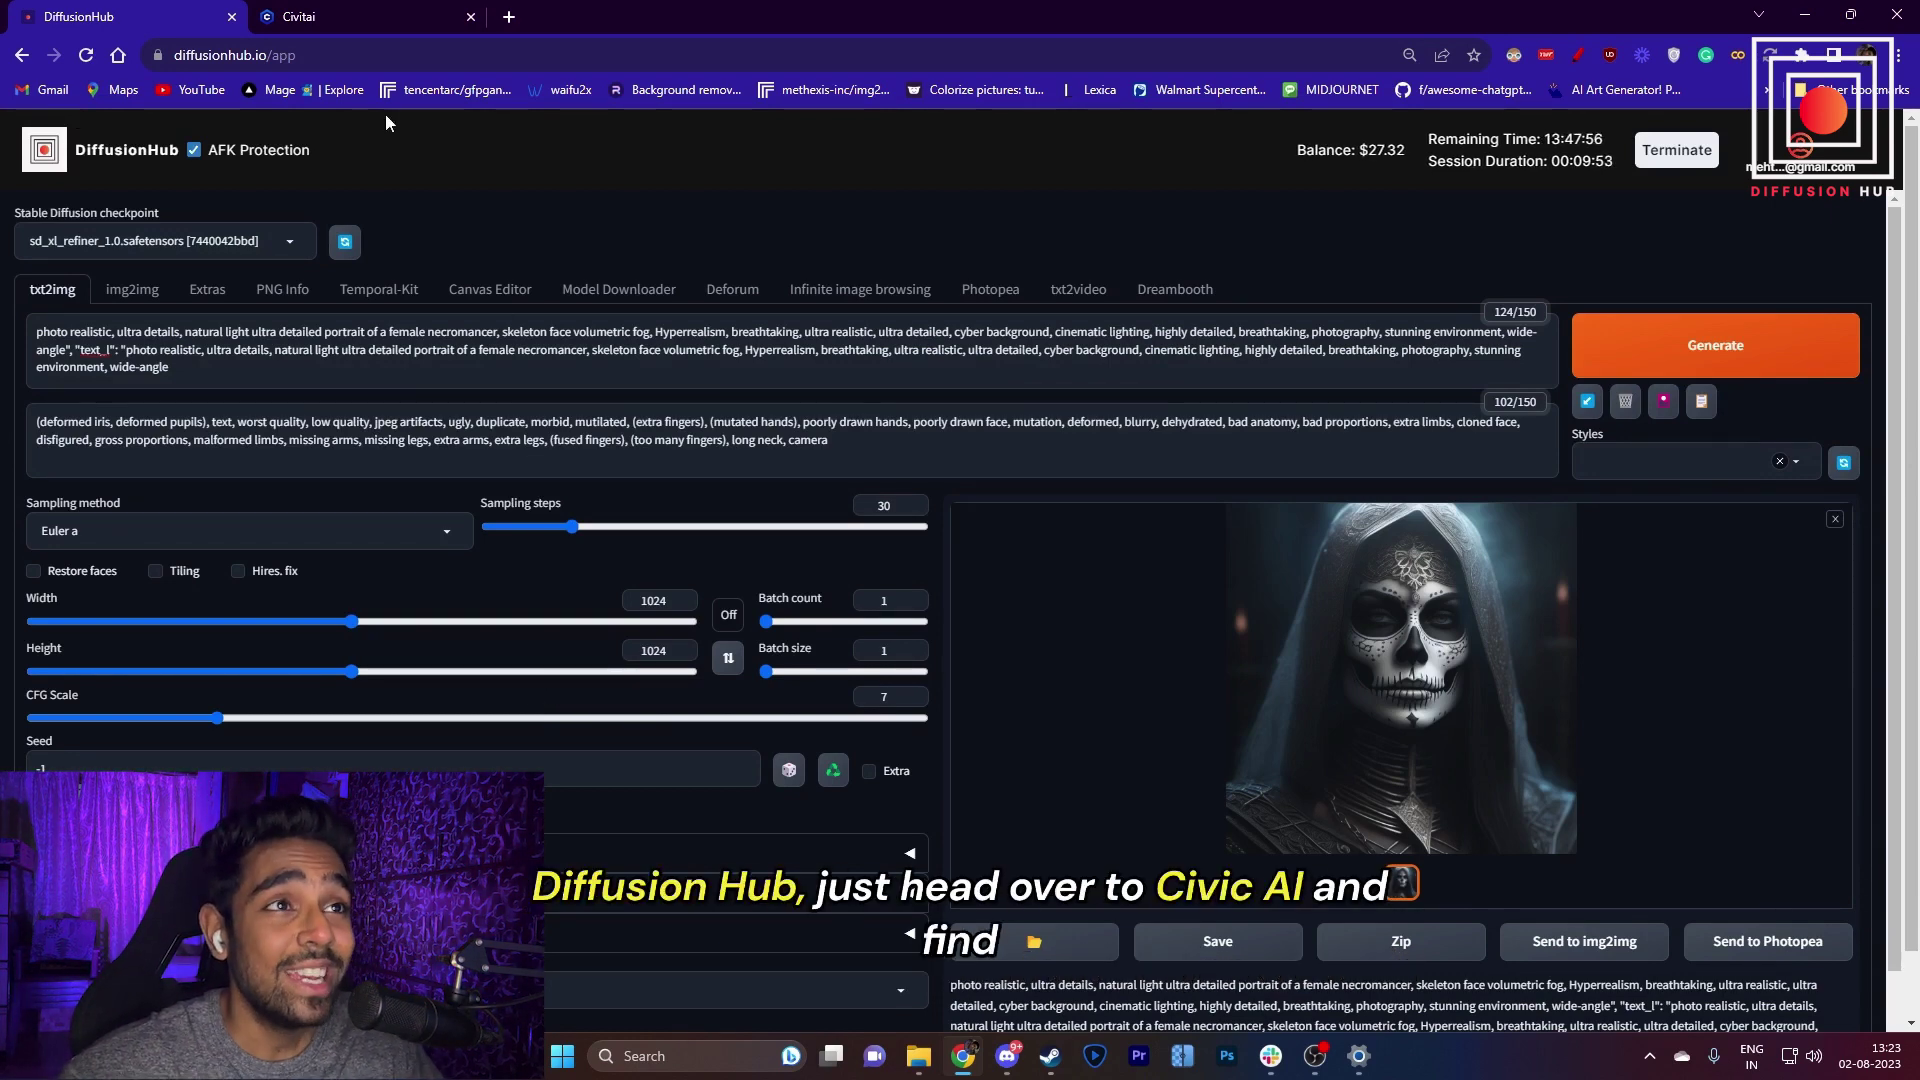
- Open the Cyborg Style SDXL model page in the Civitai gallery
left_click(340, 17)
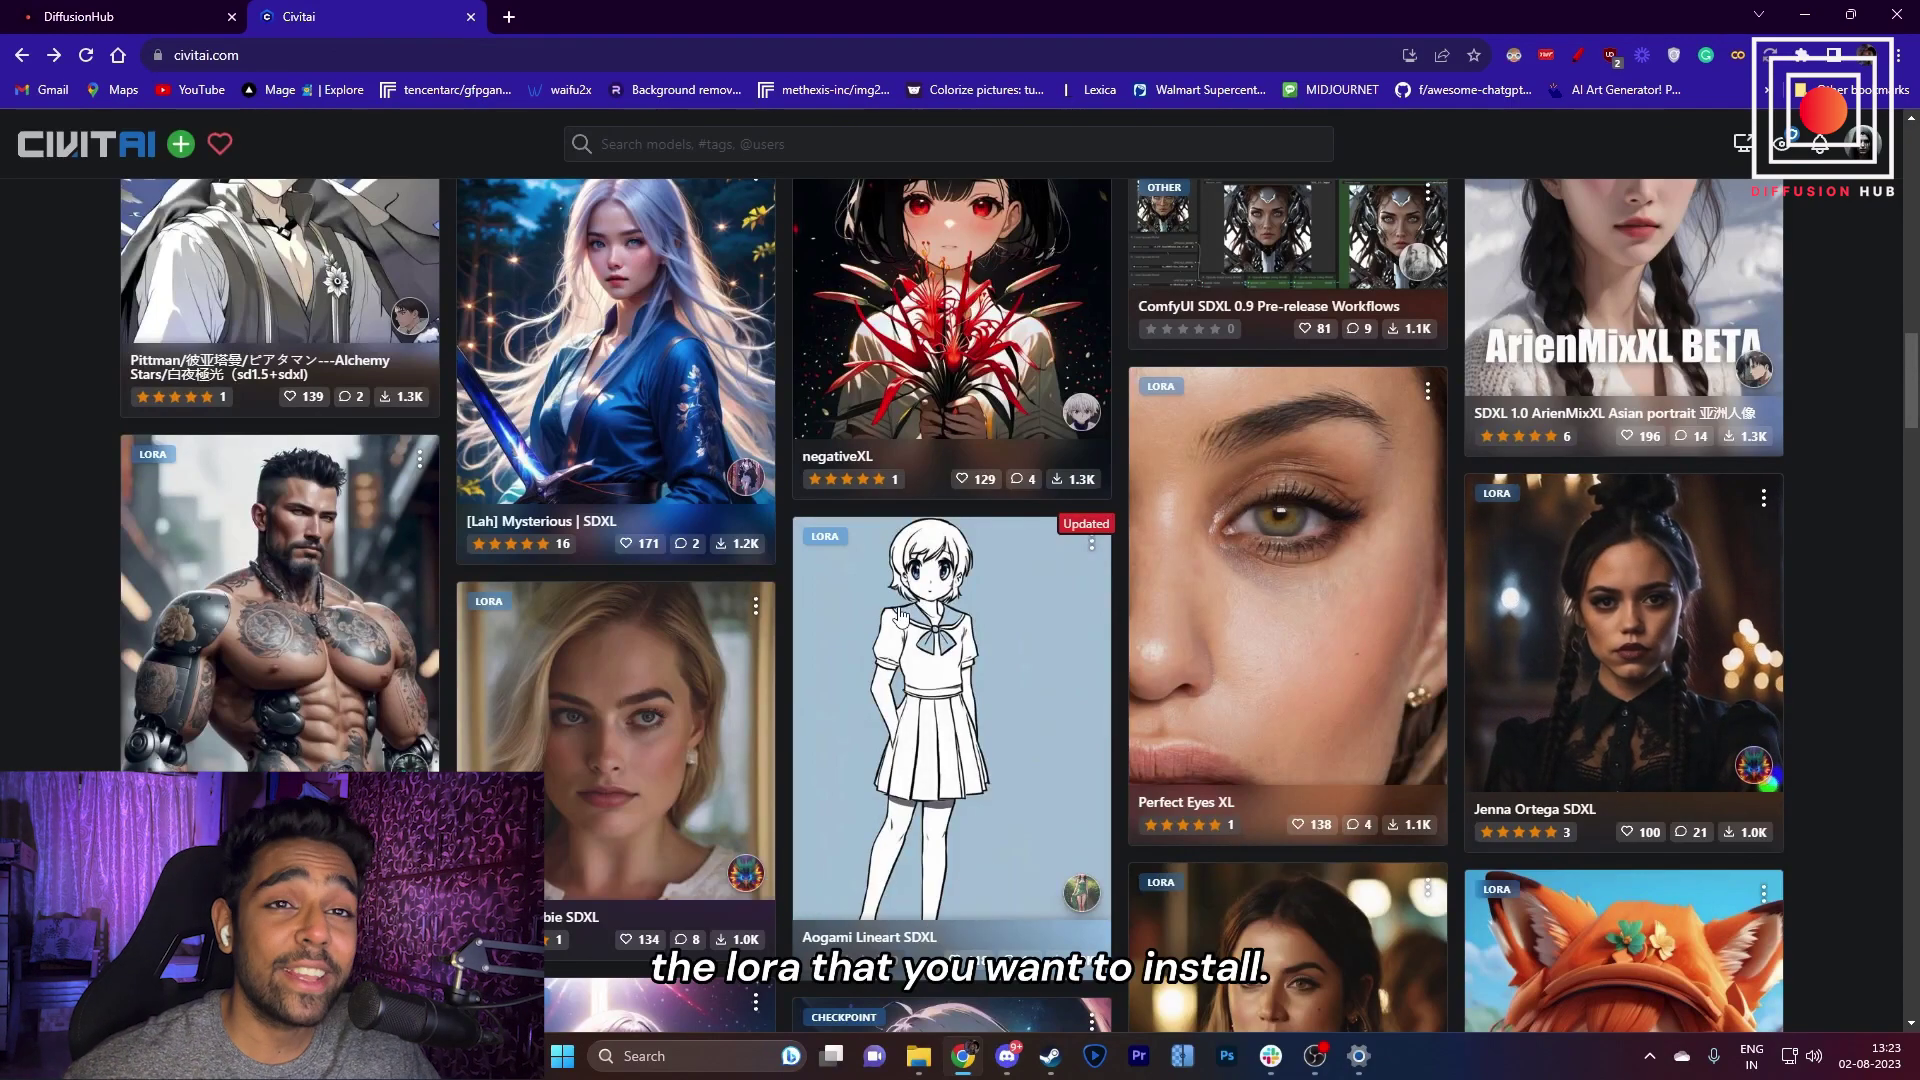
scroll(975, 685, "down", 4)
scroll(975, 684, "down", 6)
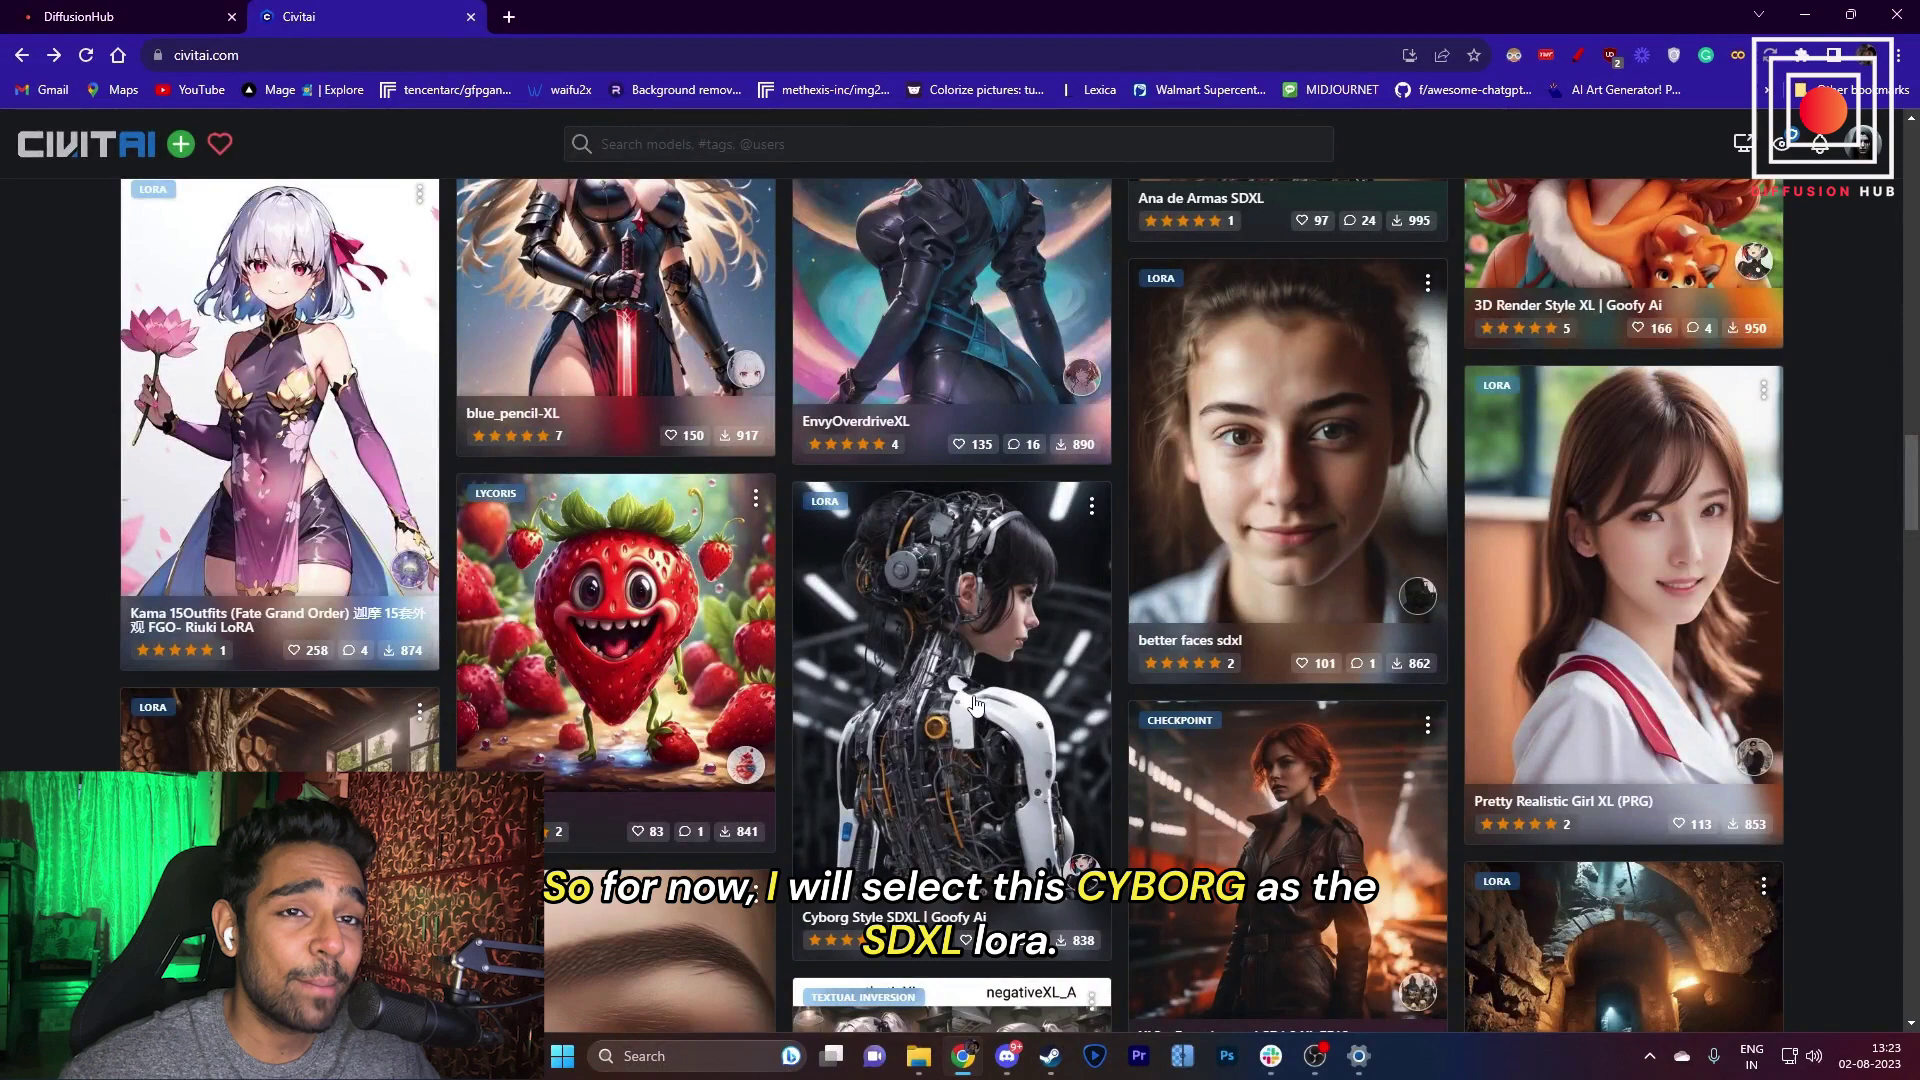
left_click(975, 705)
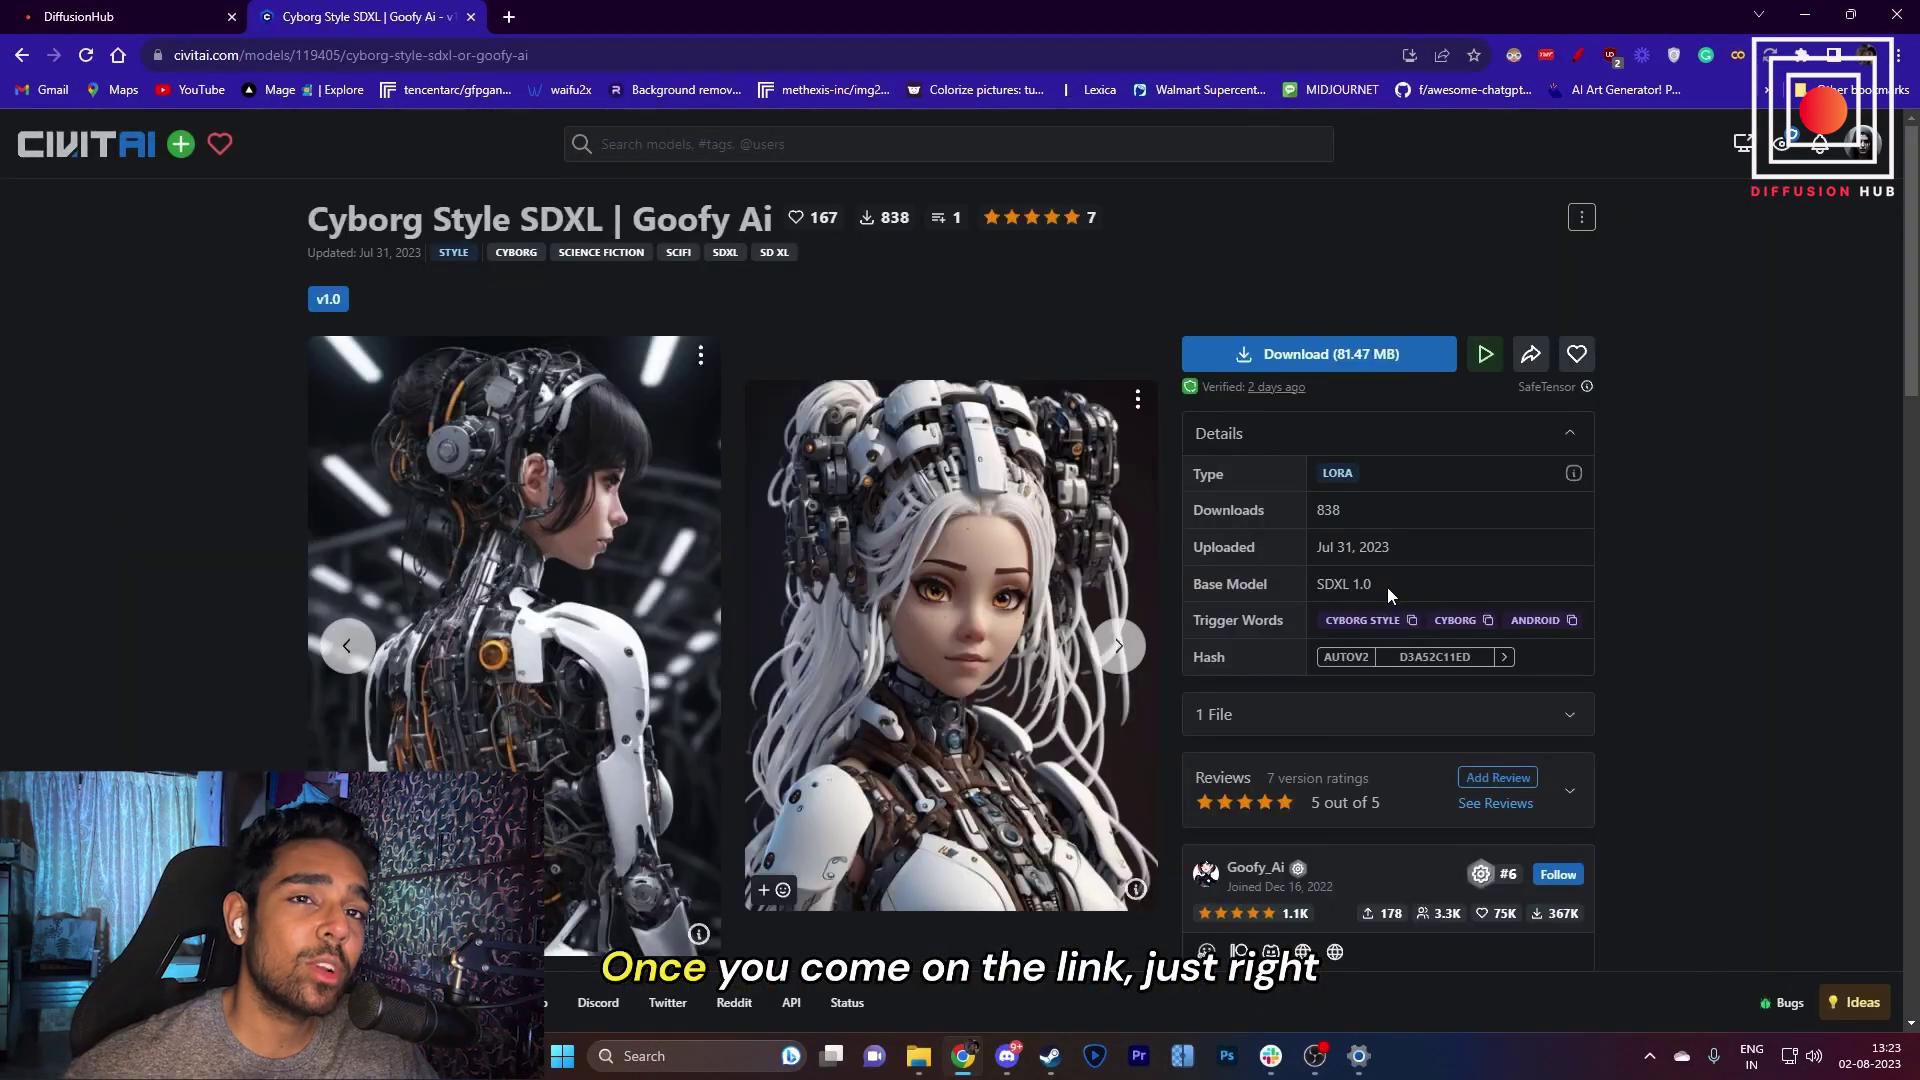
- Copy the LoRA's download link address and return to DiffusionHub
right_click(1337, 368)
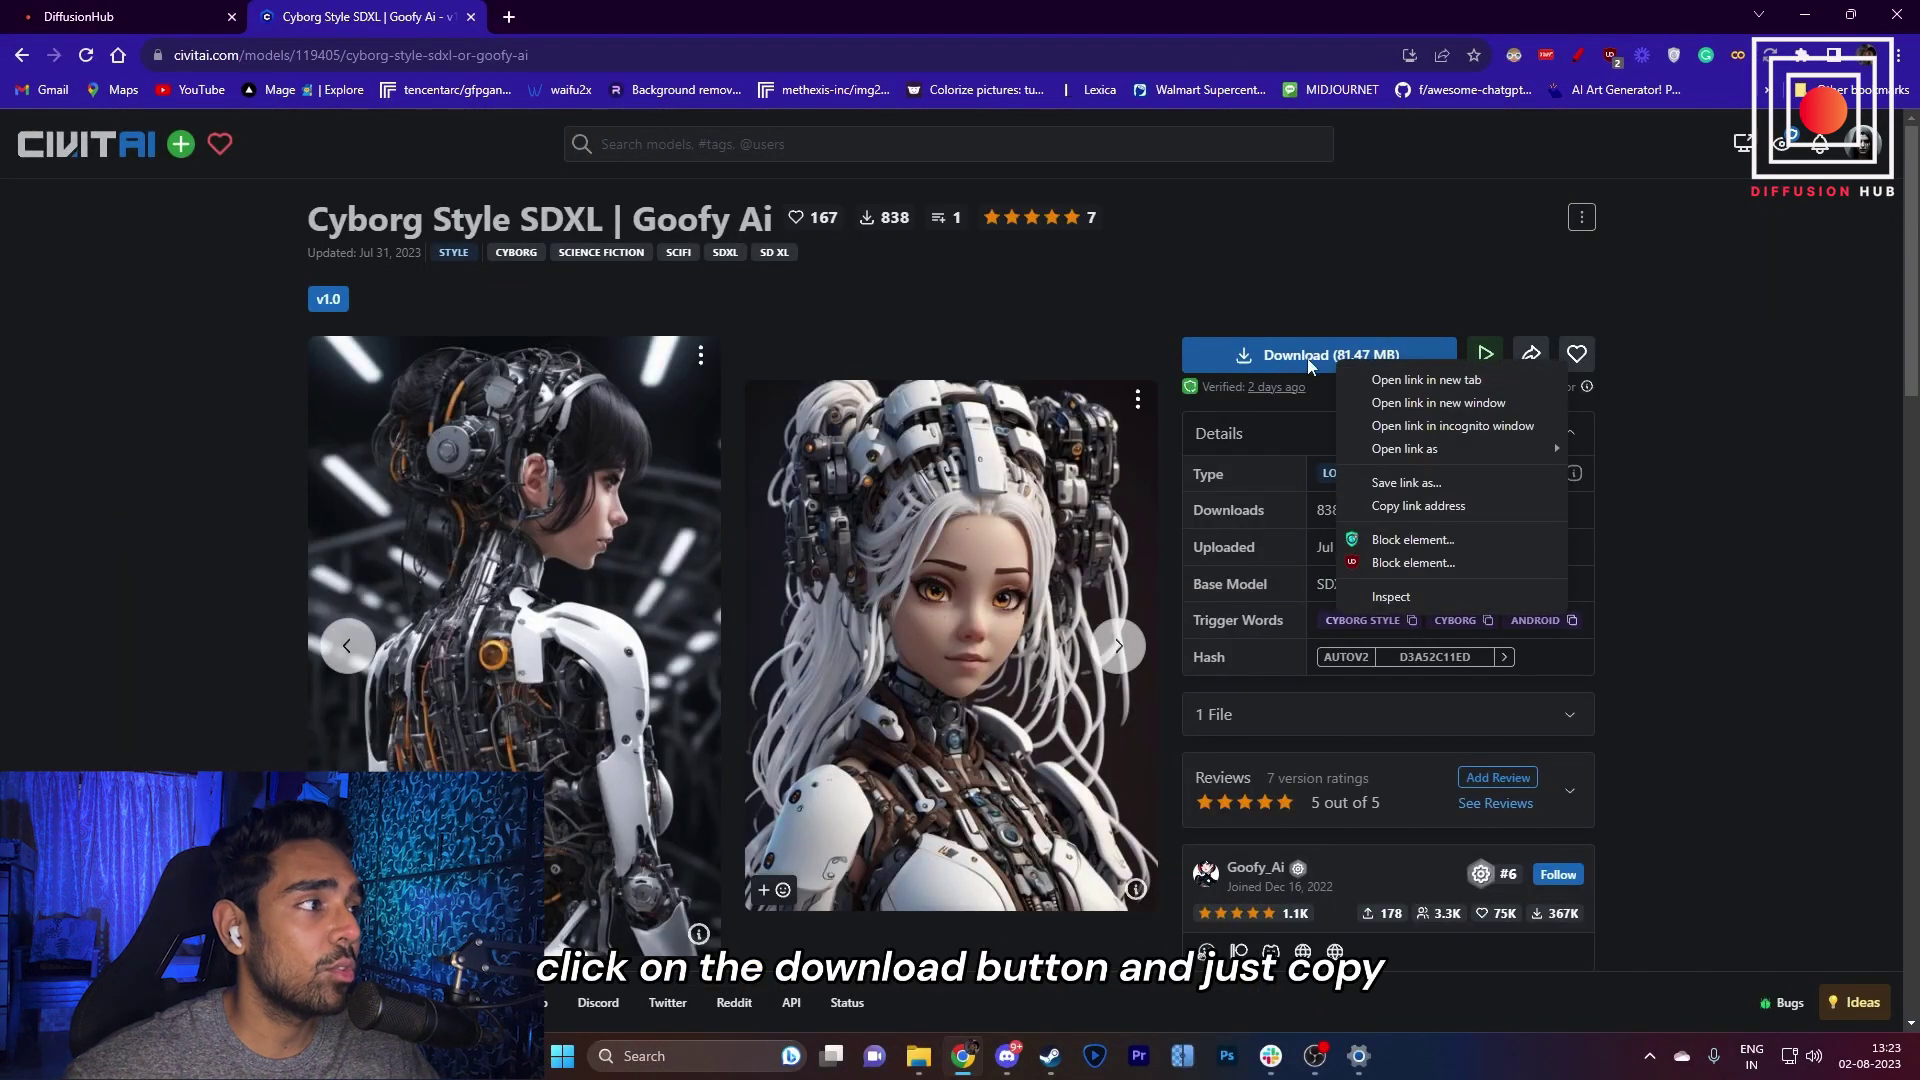
left_click(1401, 506)
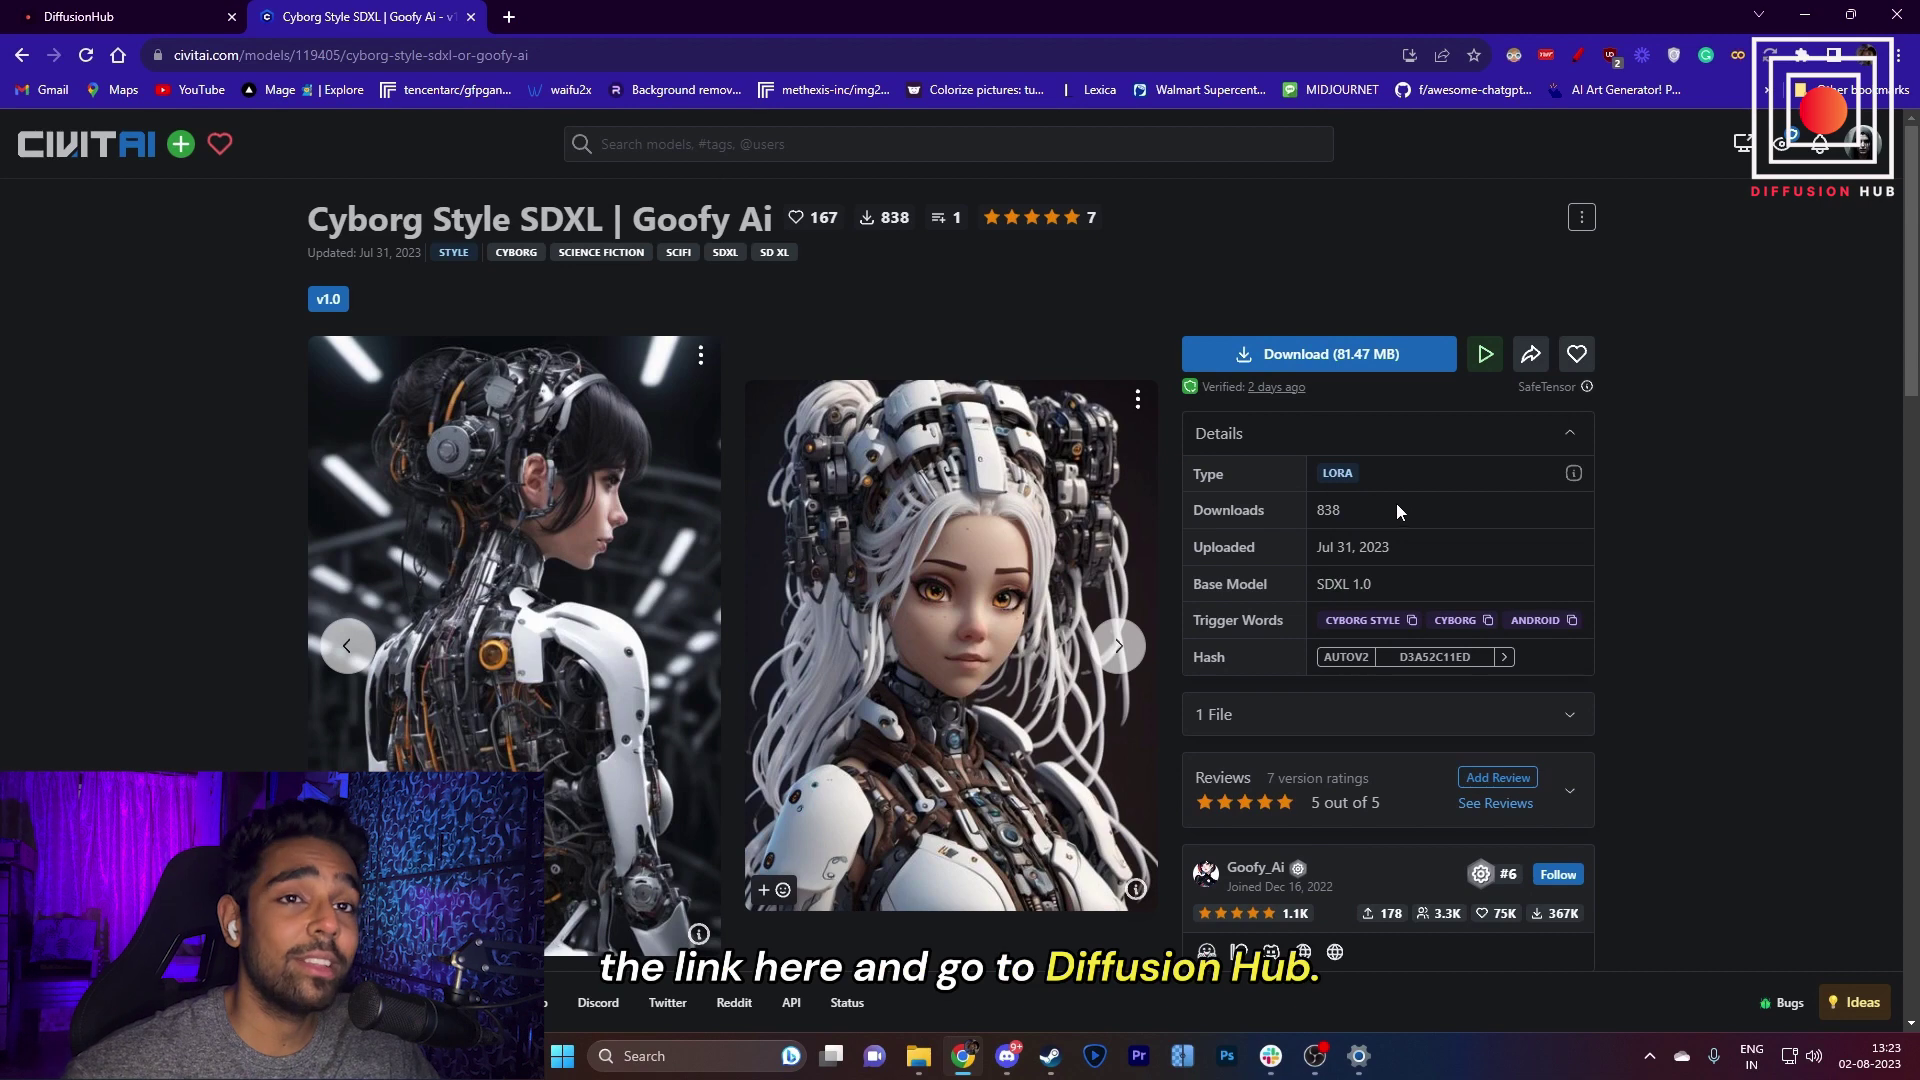
left_click(229, 8)
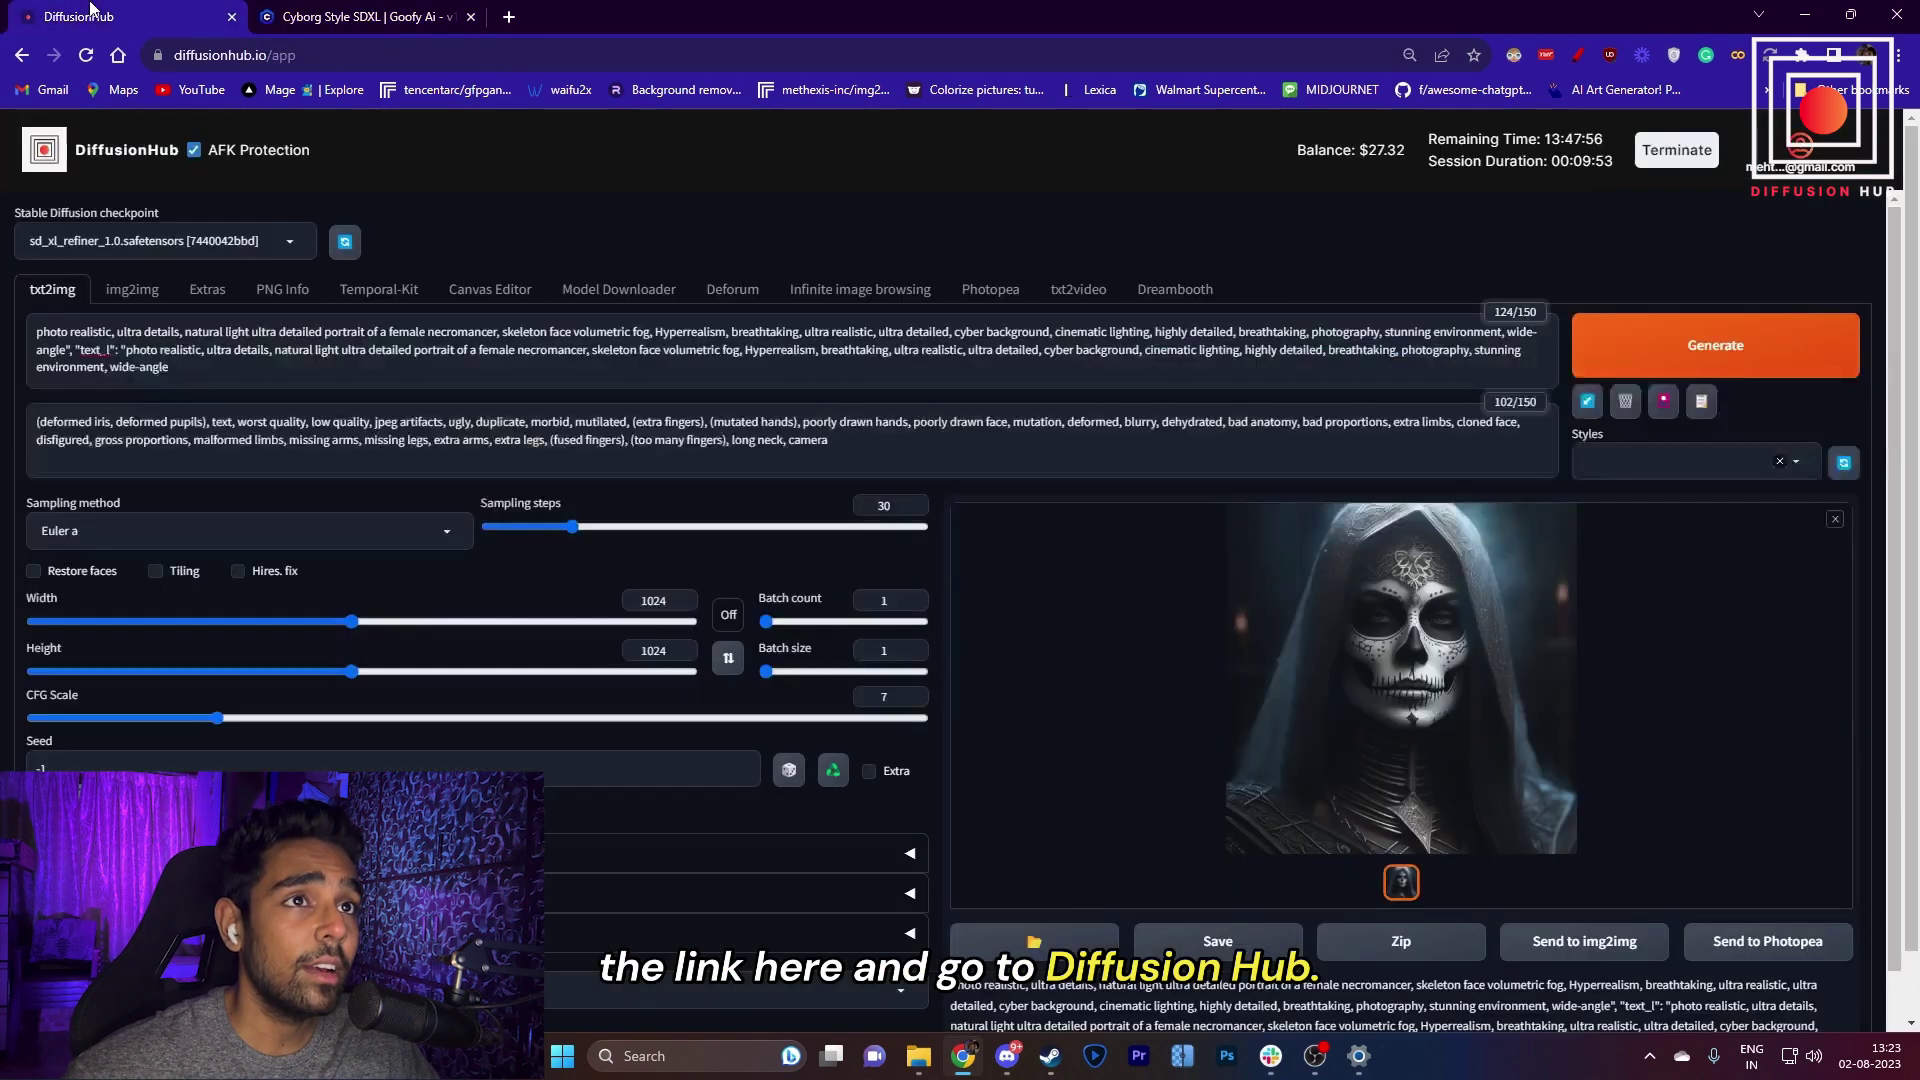
- Download the pasted Civitai link as a LoRA in Model Downloader, then reload the UI
left_click(604, 291)
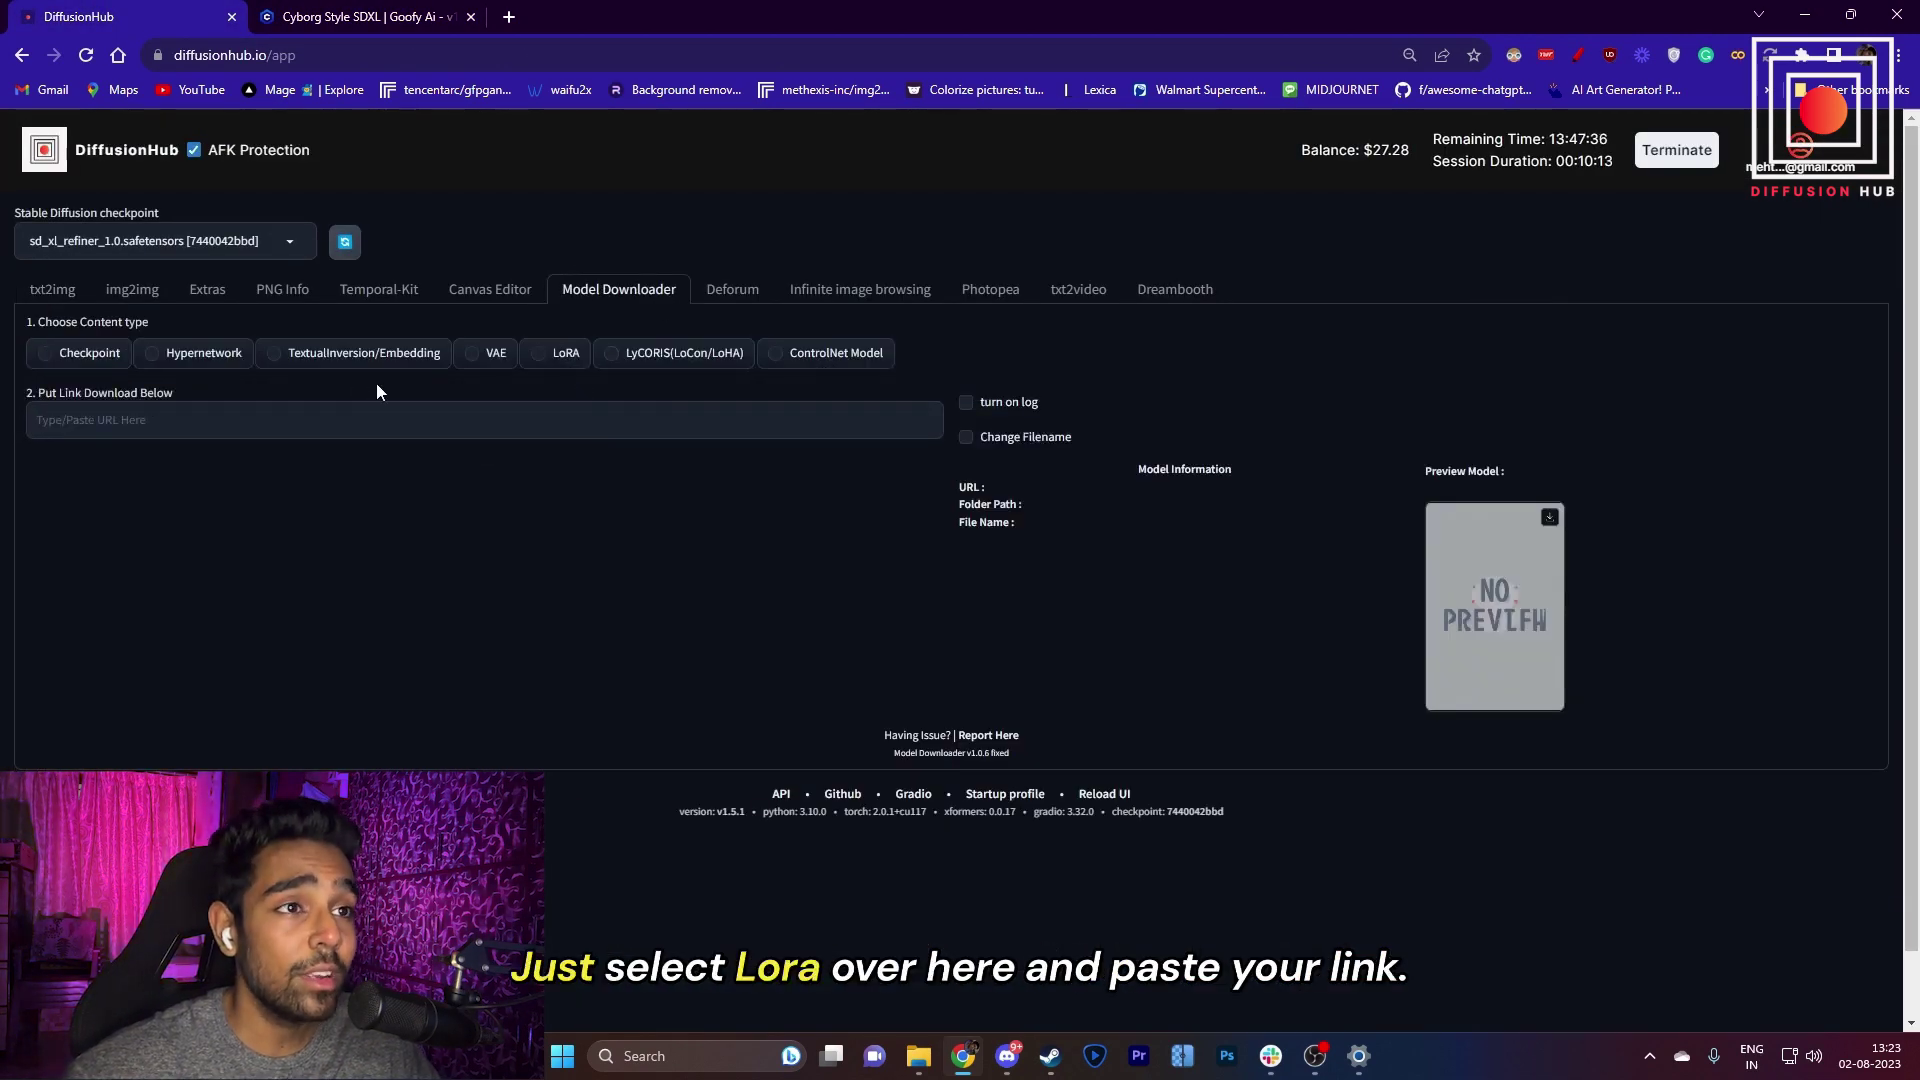
left_click(538, 353)
right_click(330, 427)
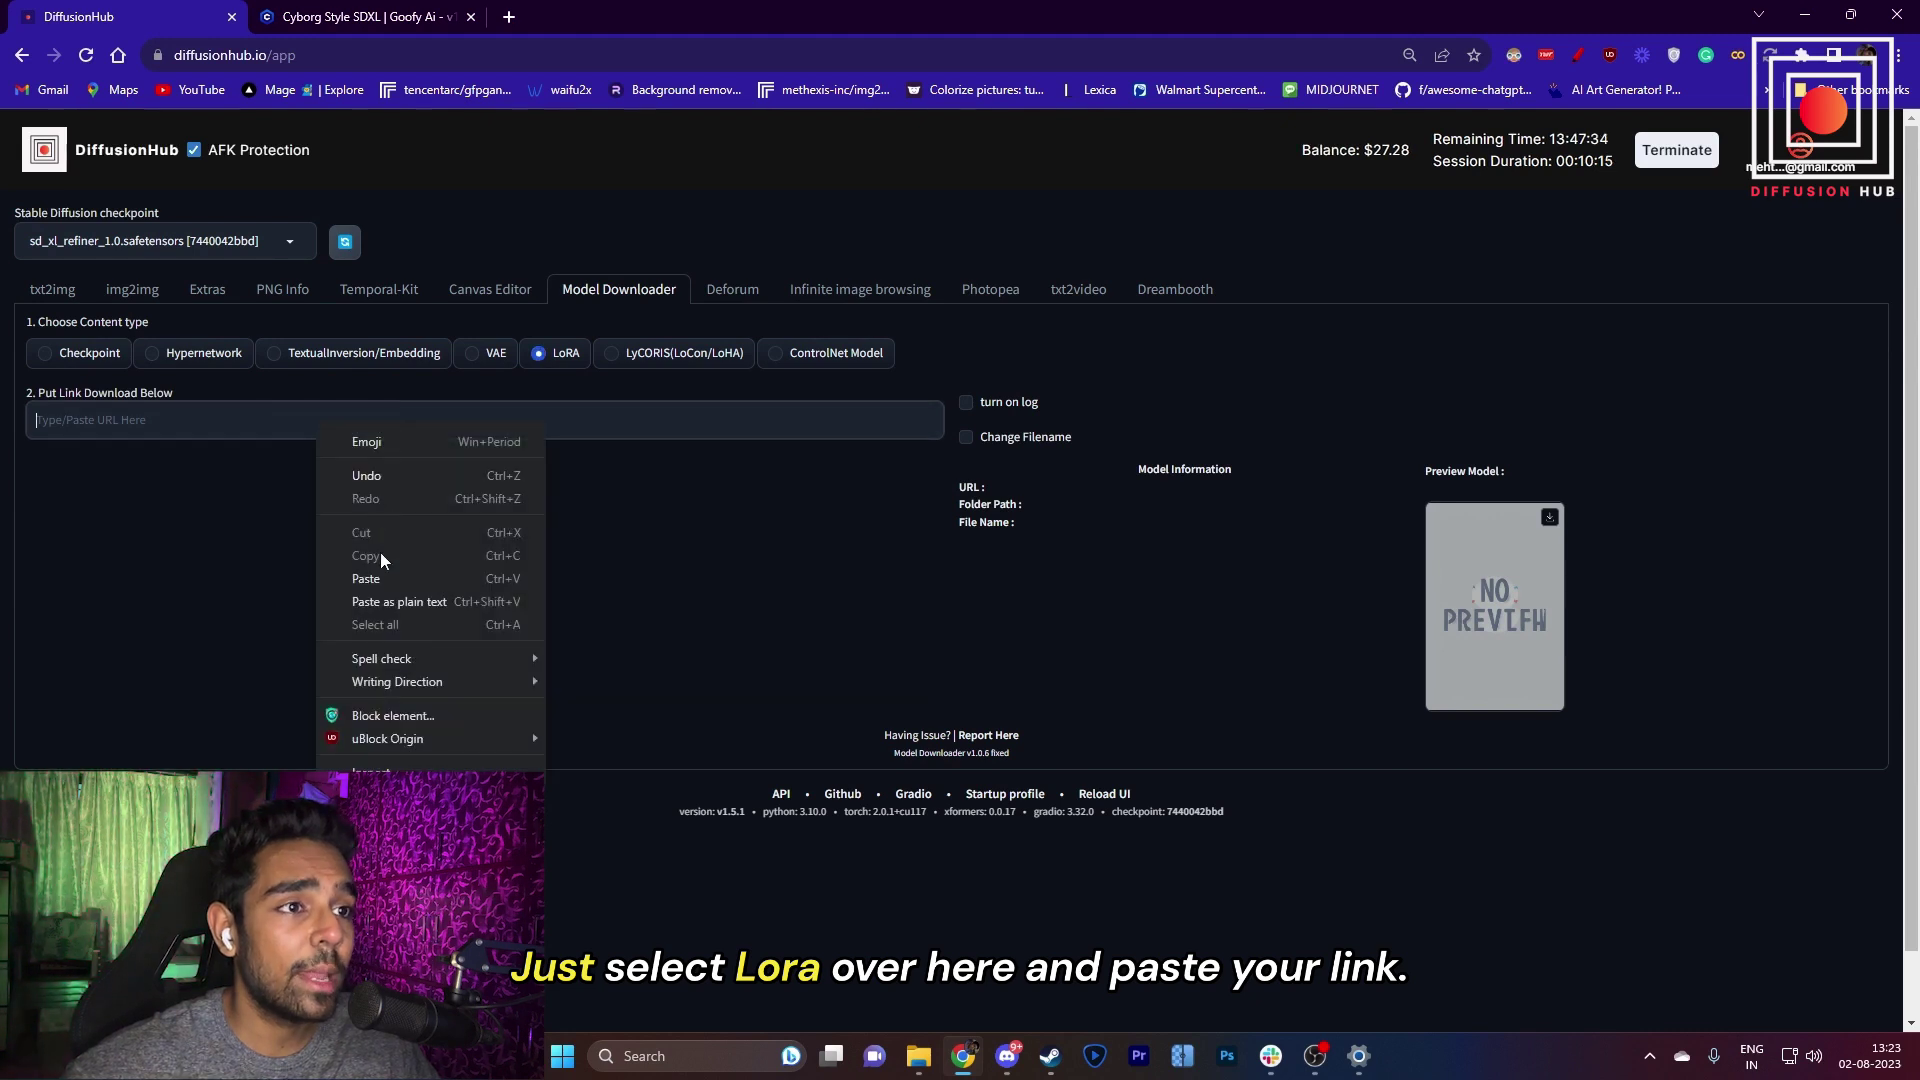
left_click(390, 570)
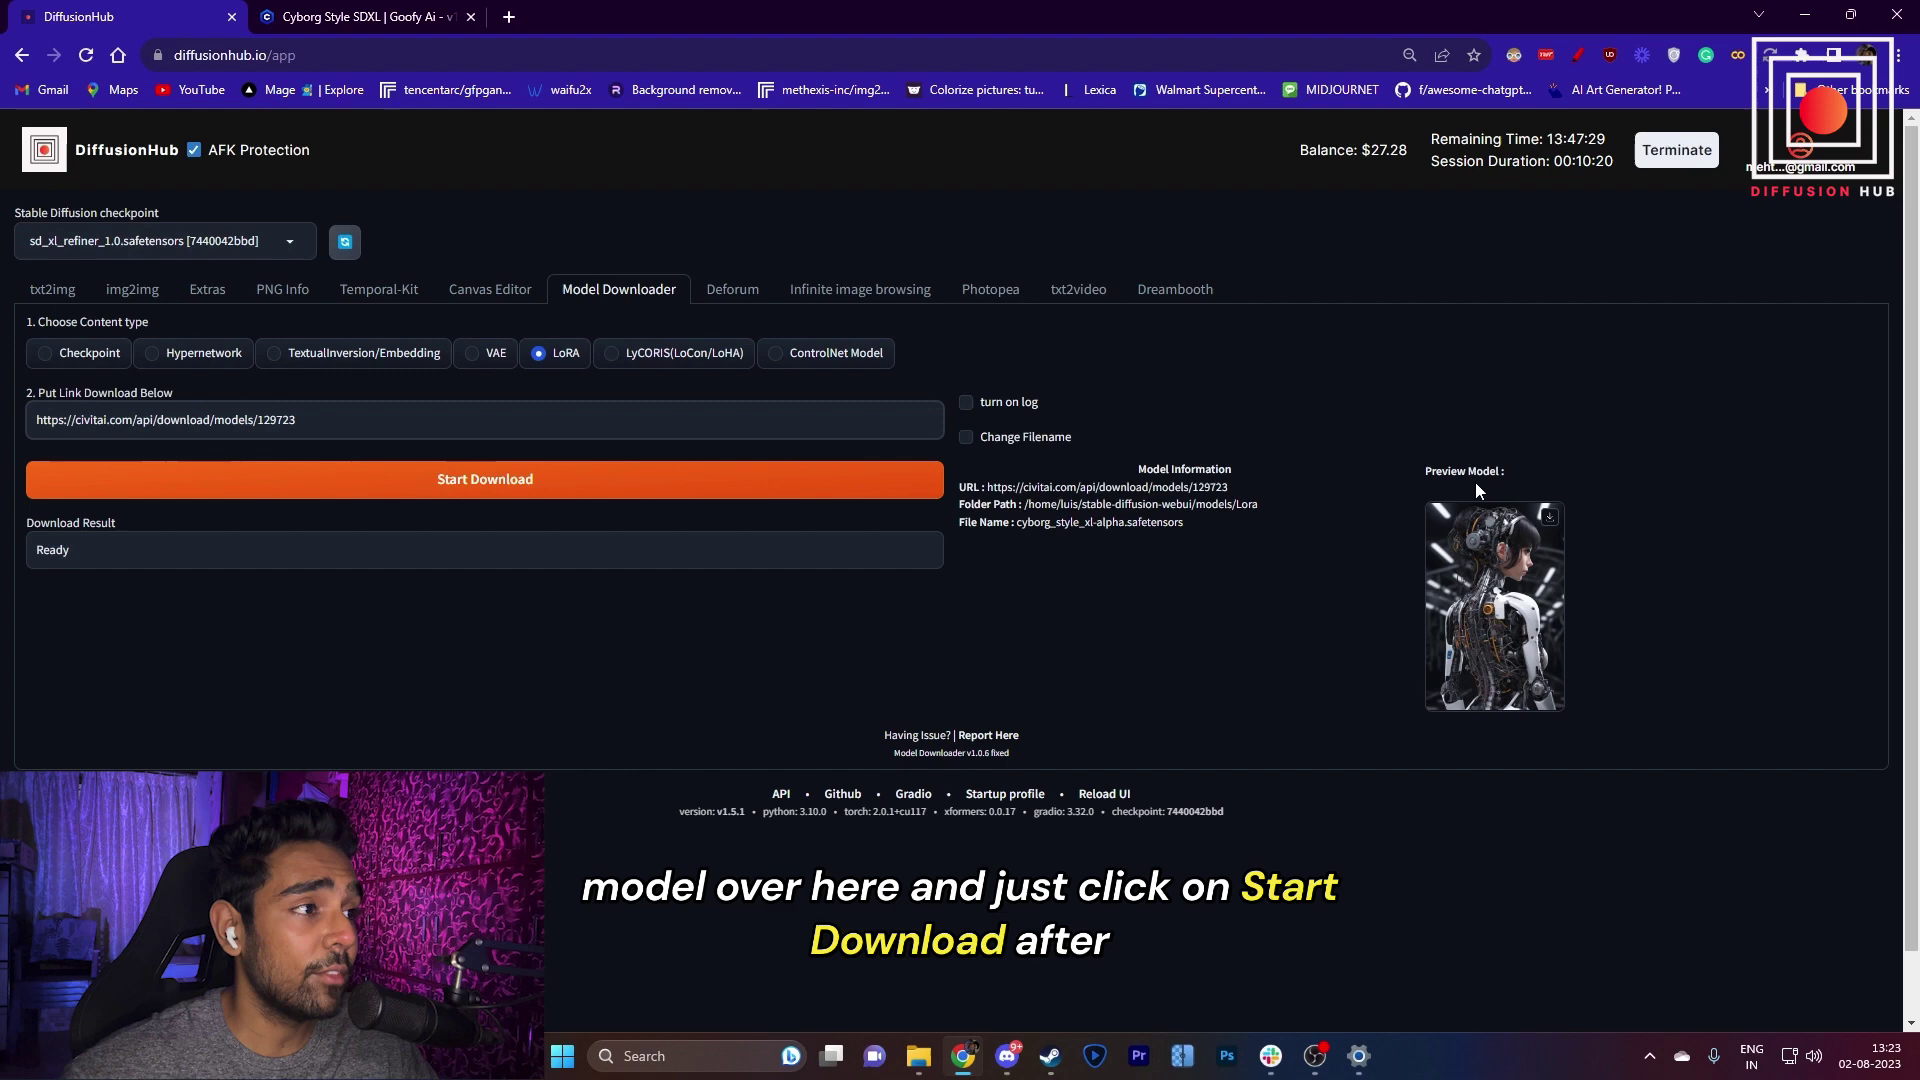
left_click(556, 484)
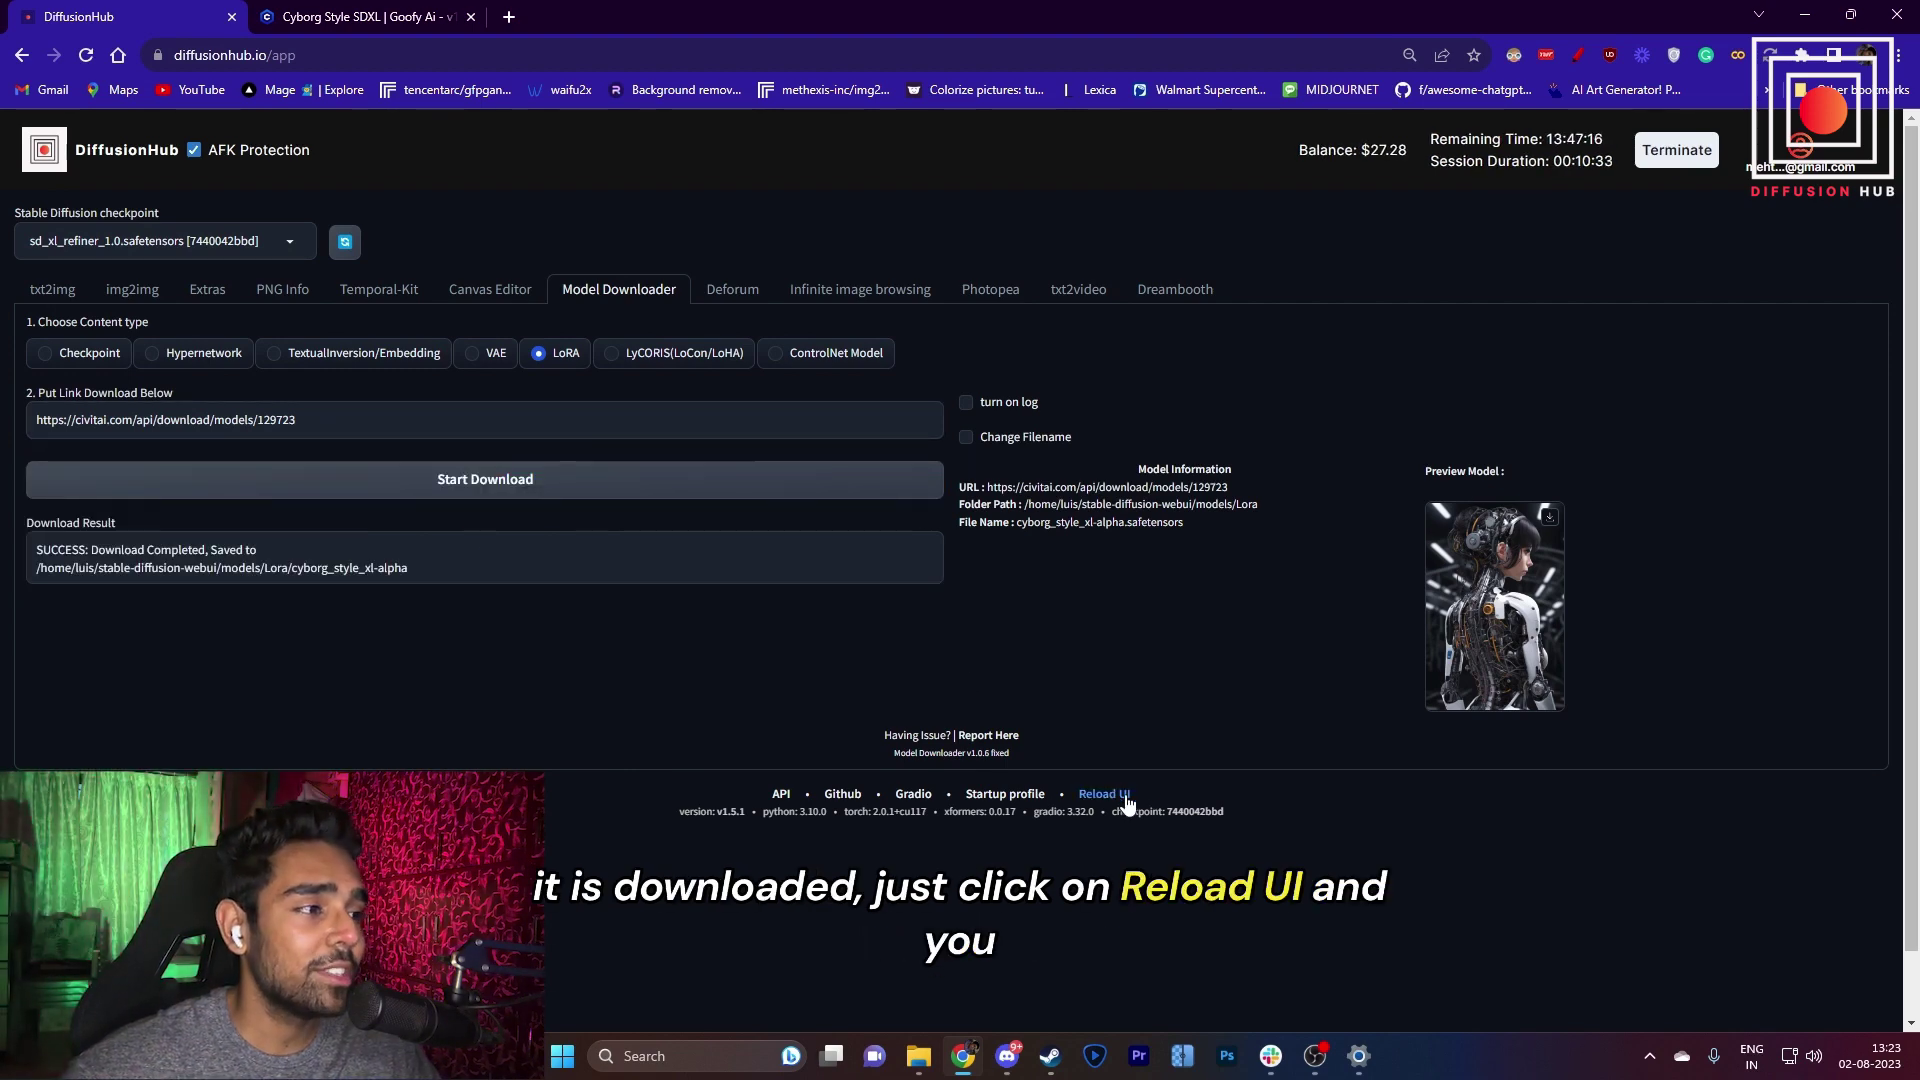
left_click(1110, 795)
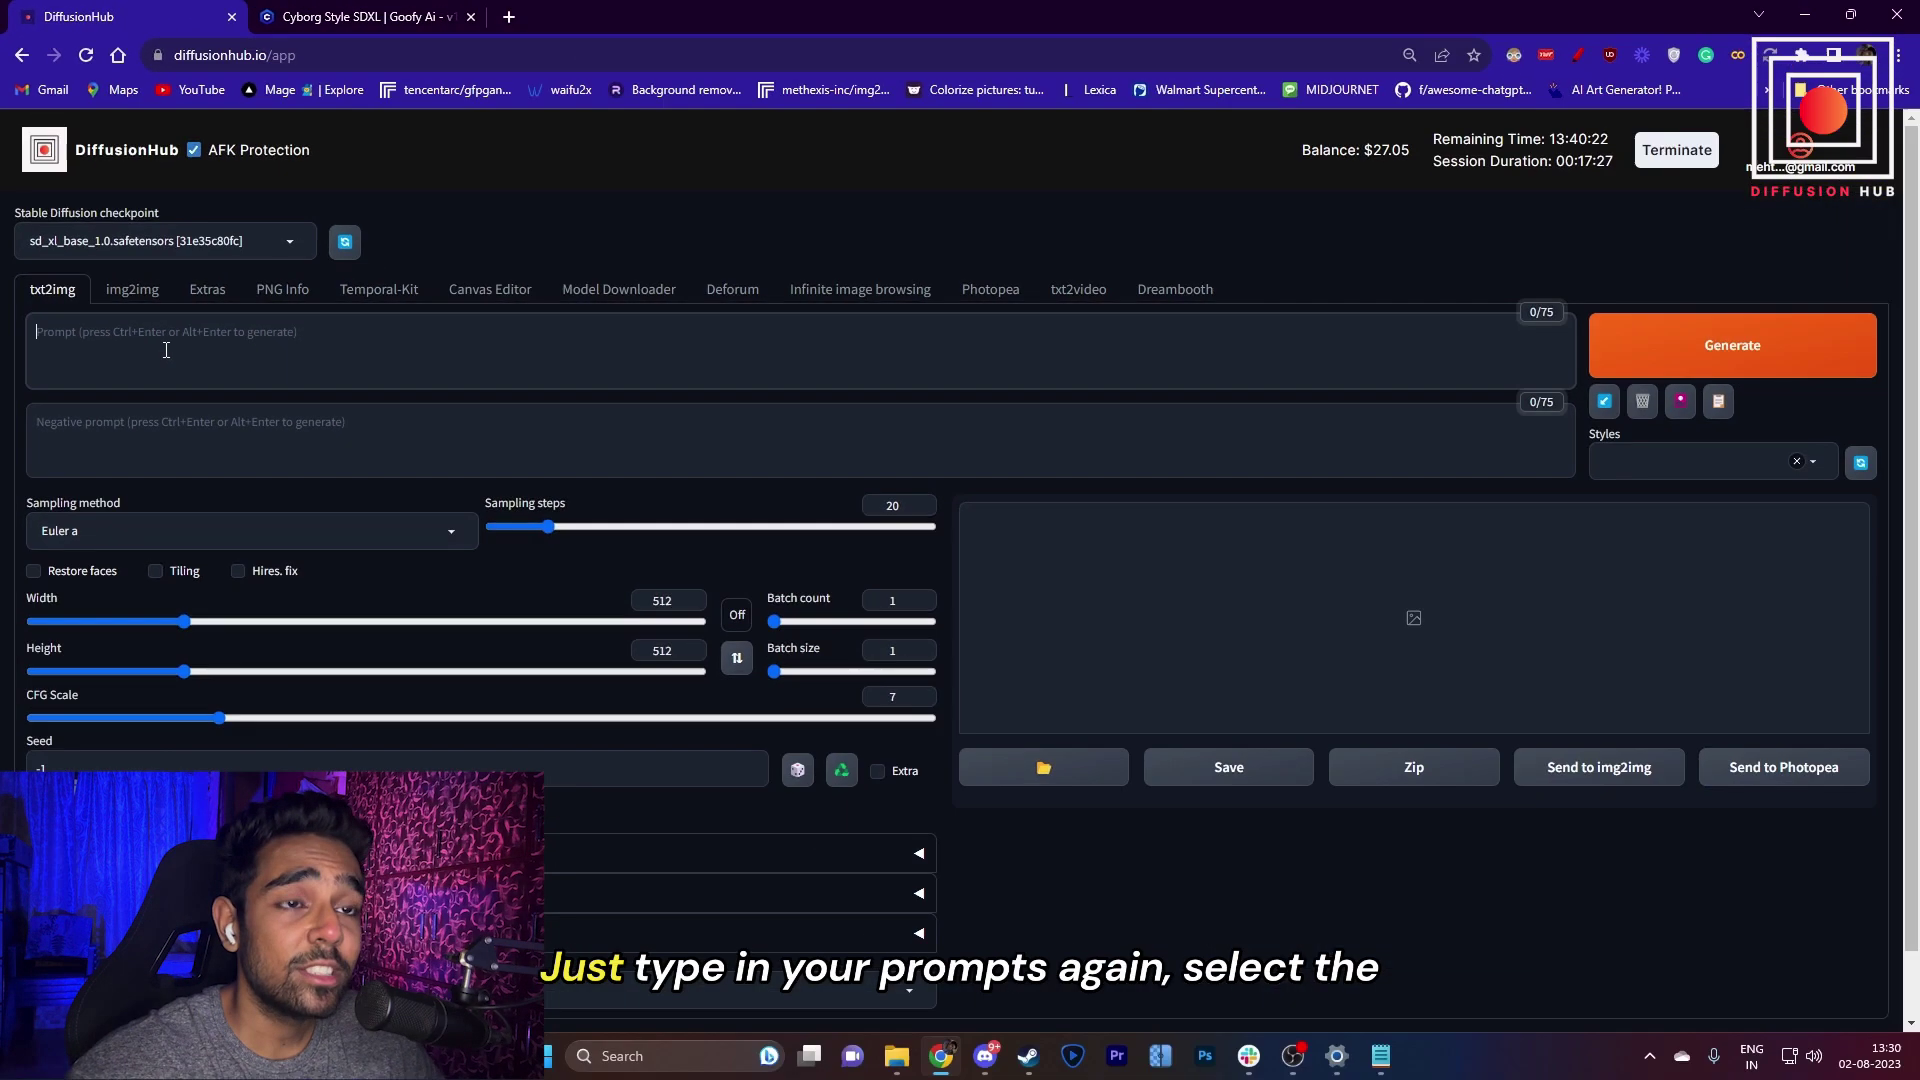
- Search the Lora extra networks for 'cyb' and insert the cyborg_style_xl tag
left_click(171, 424)
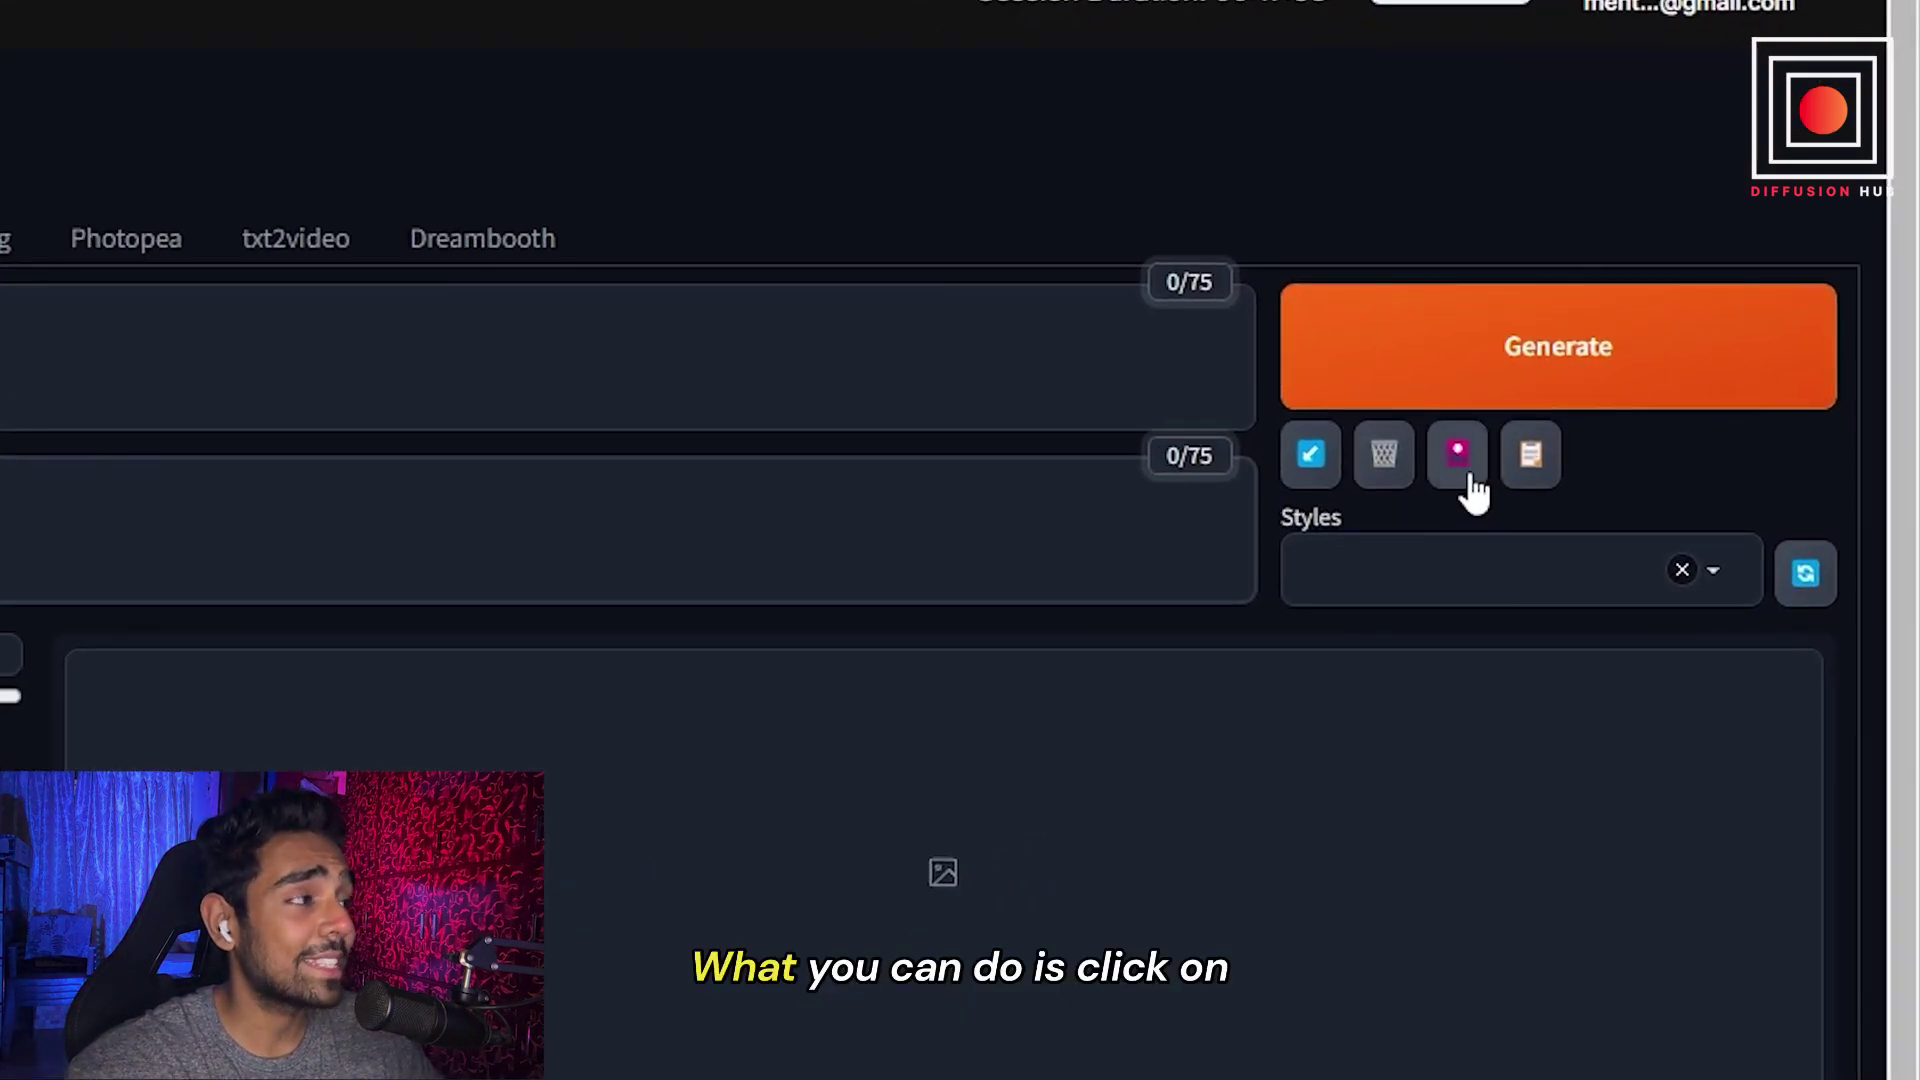
left_click(1469, 482)
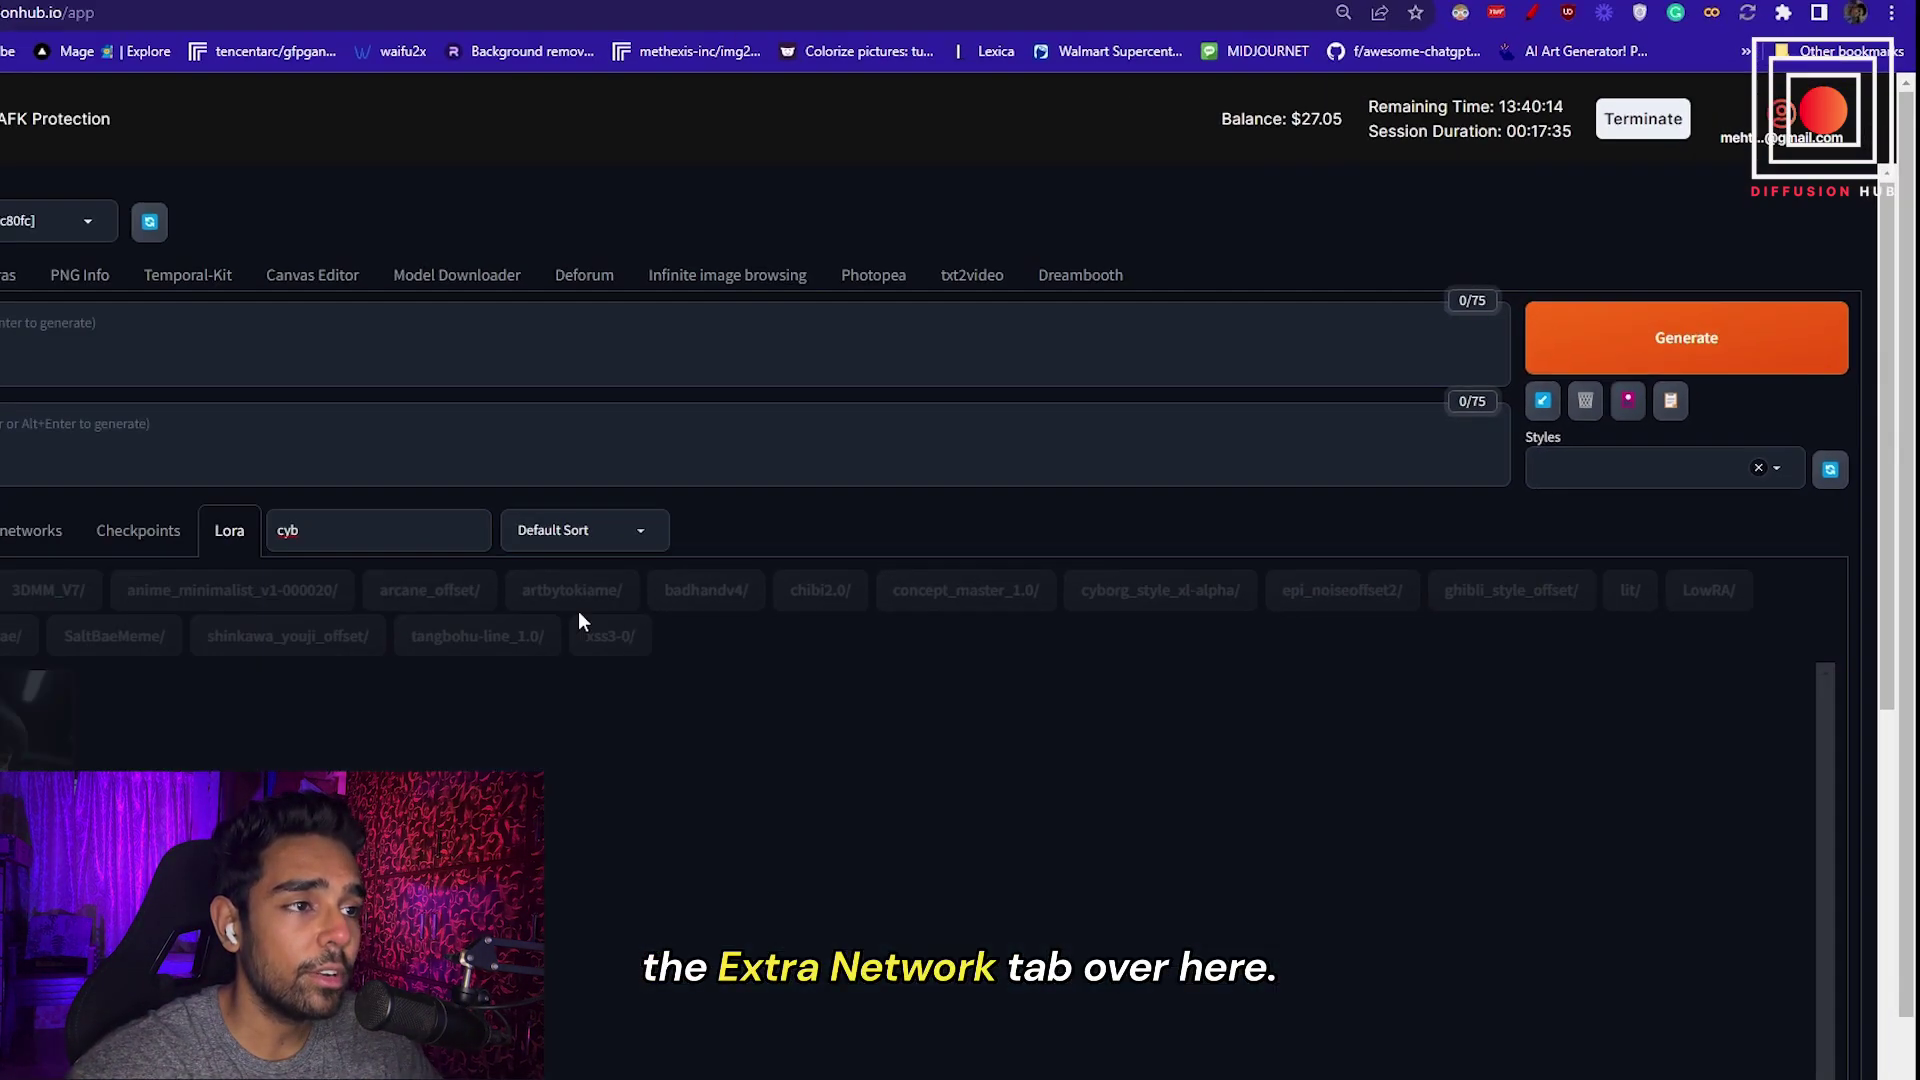
left_click(235, 537)
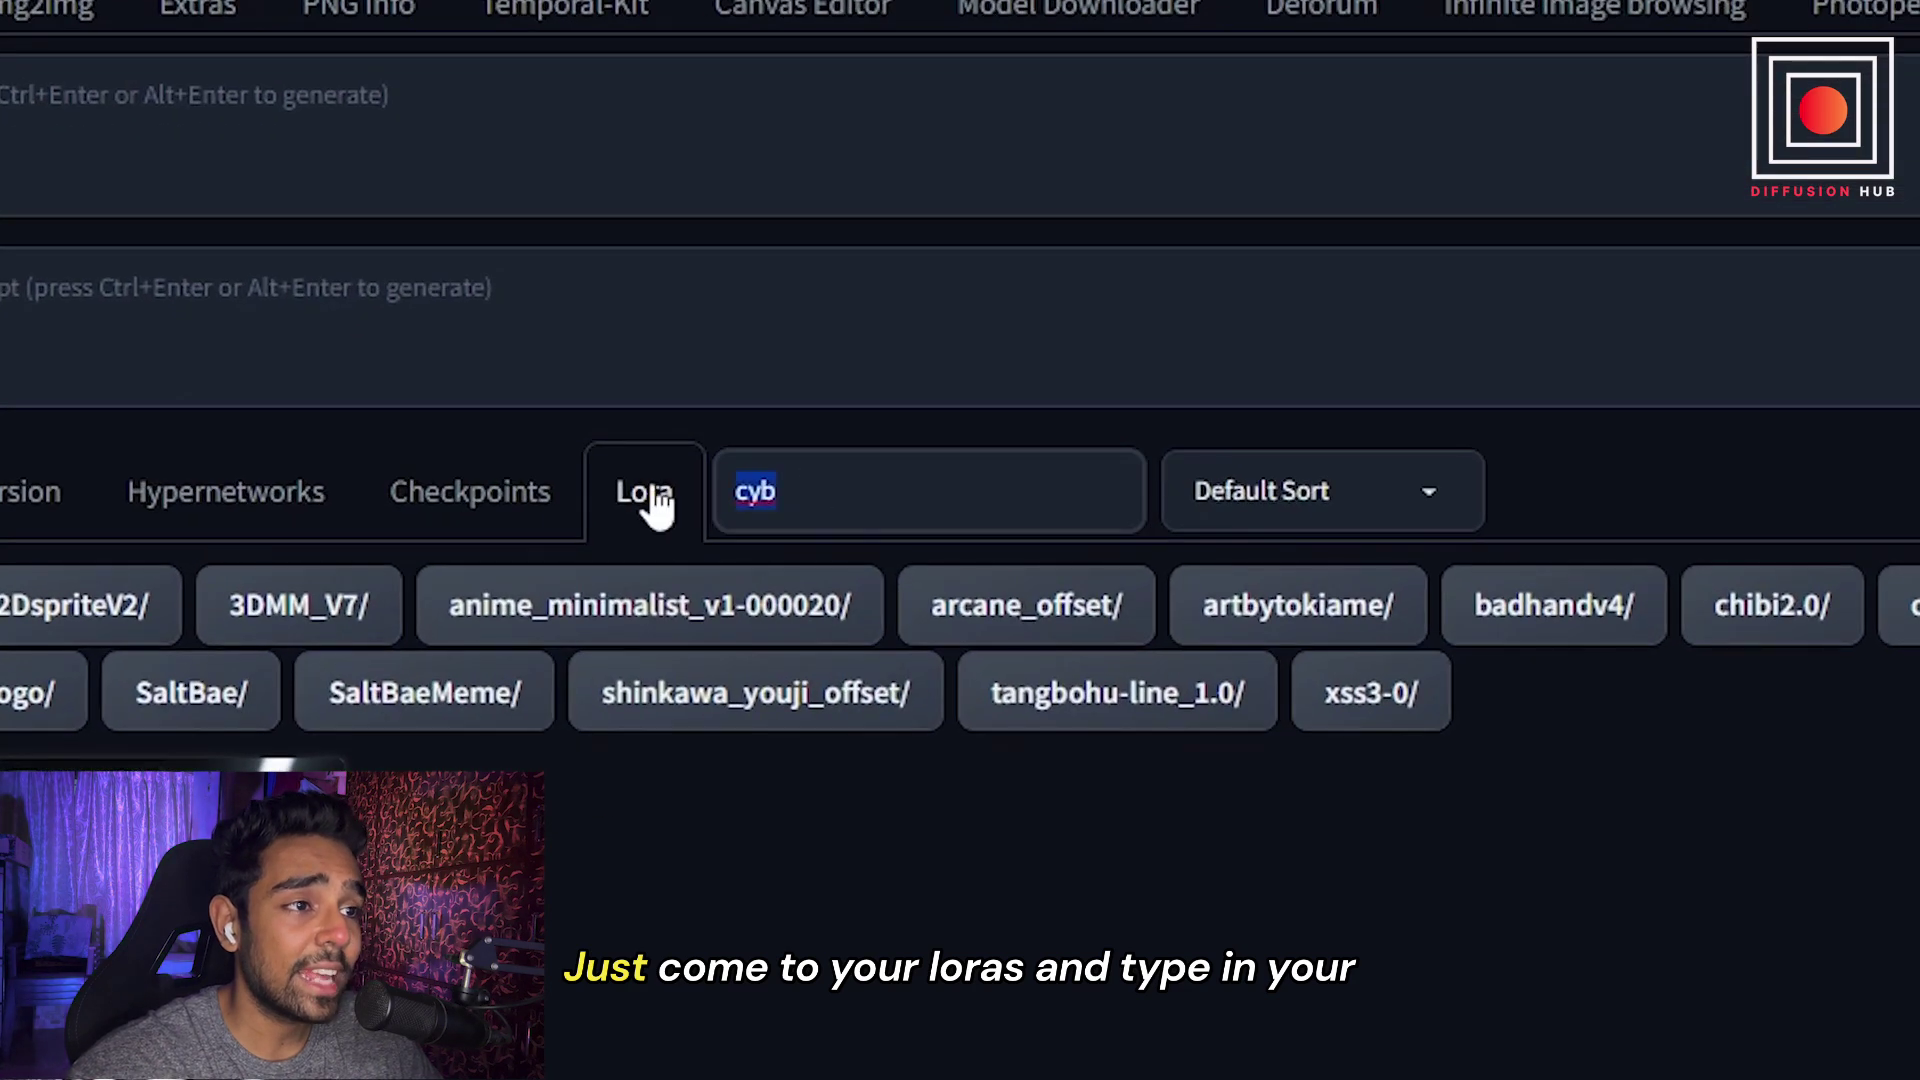
key("BackSpace")
type("cry")
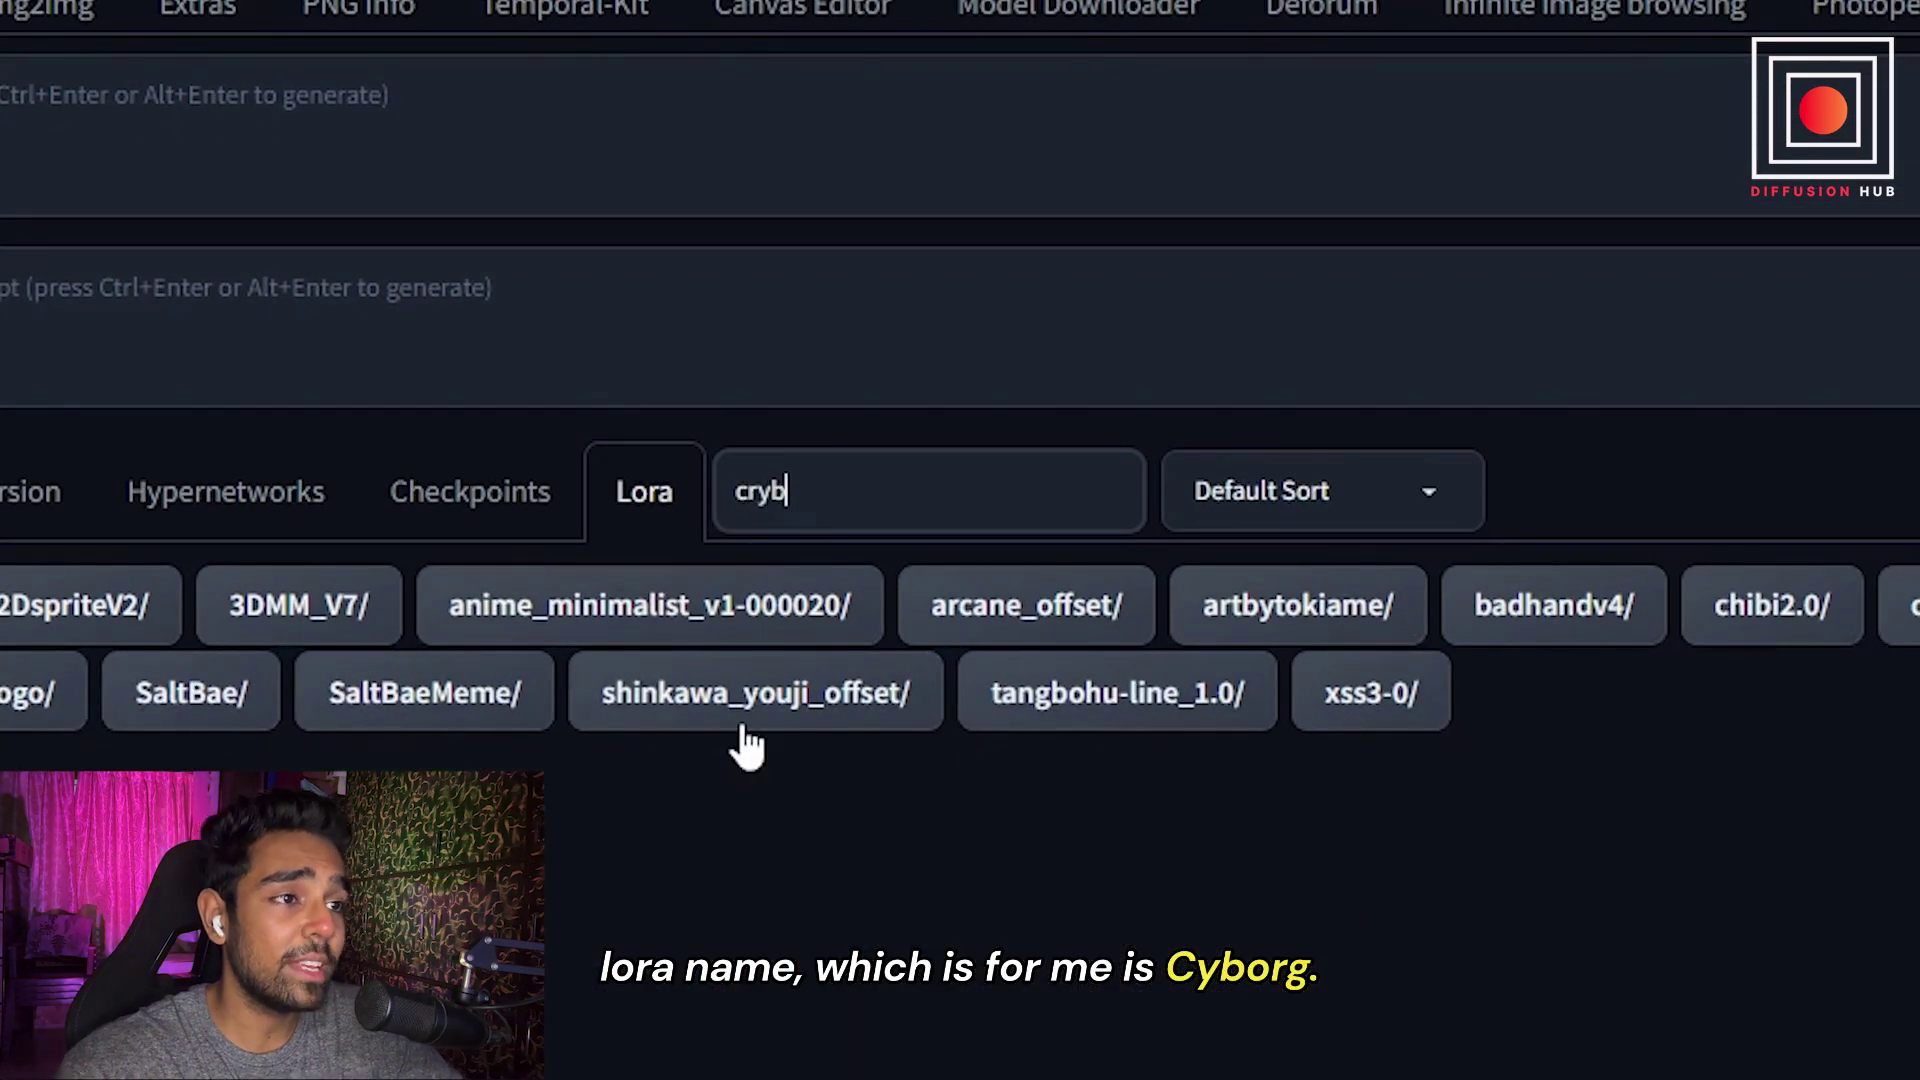
type("b")
key("BackSpace")
key("BackSpace")
key("BackSpace")
type("yb")
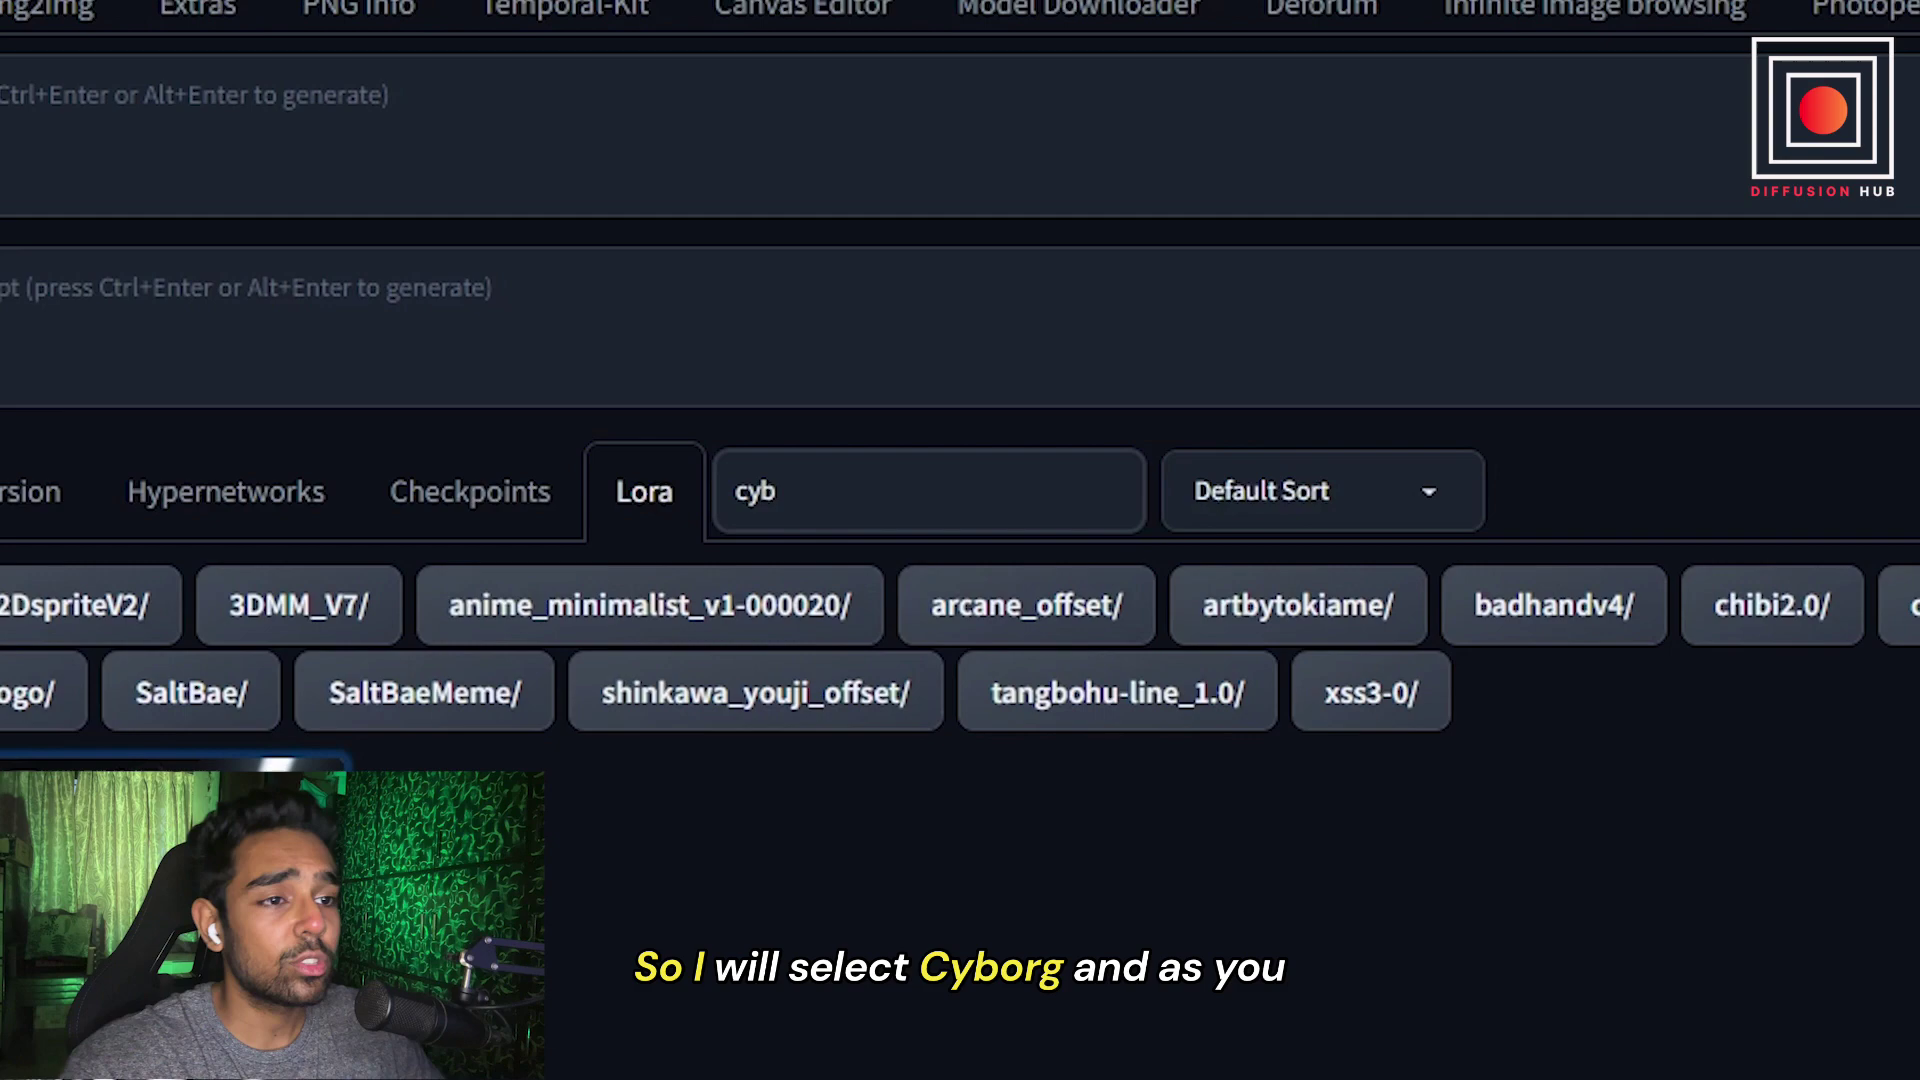
left_click(300, 790)
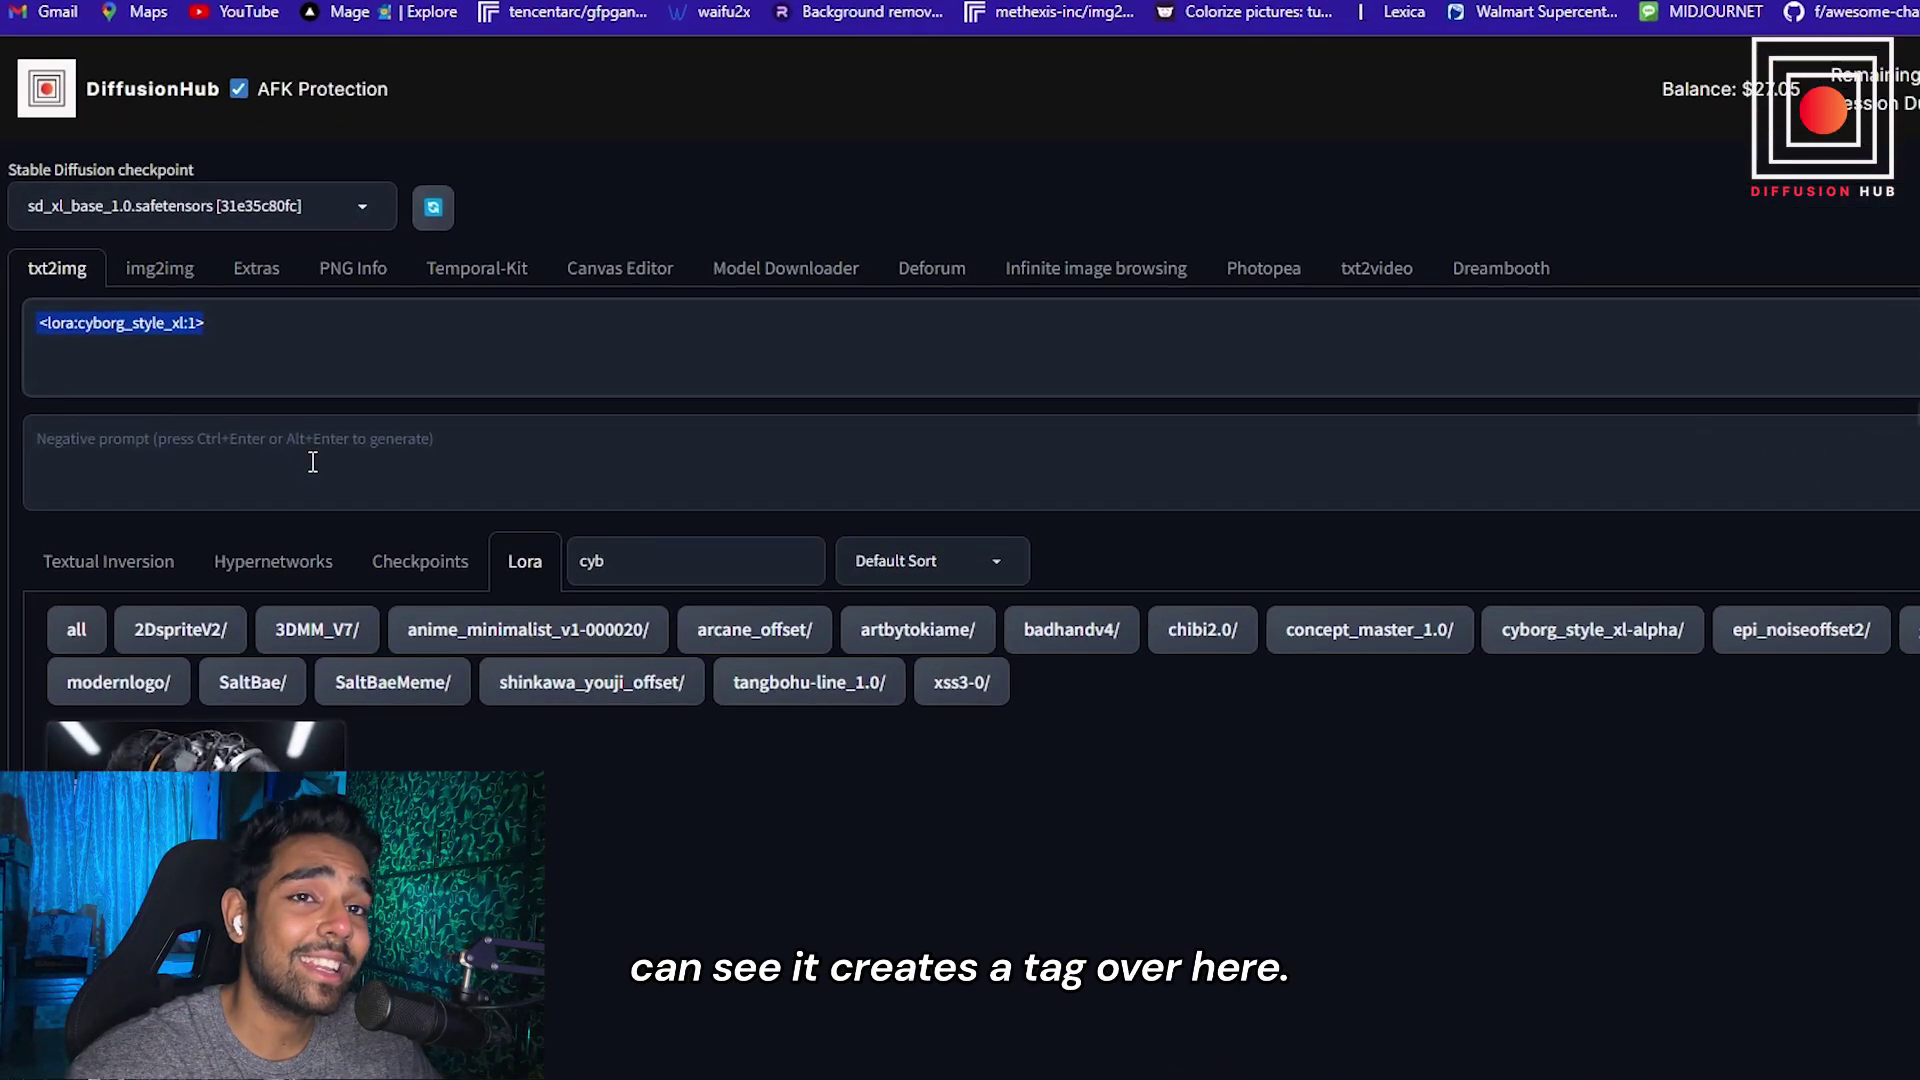
- Change the tag's weight to 0.8, giving <lora:cyborg_style_xl:0.8>
double_click(286, 277)
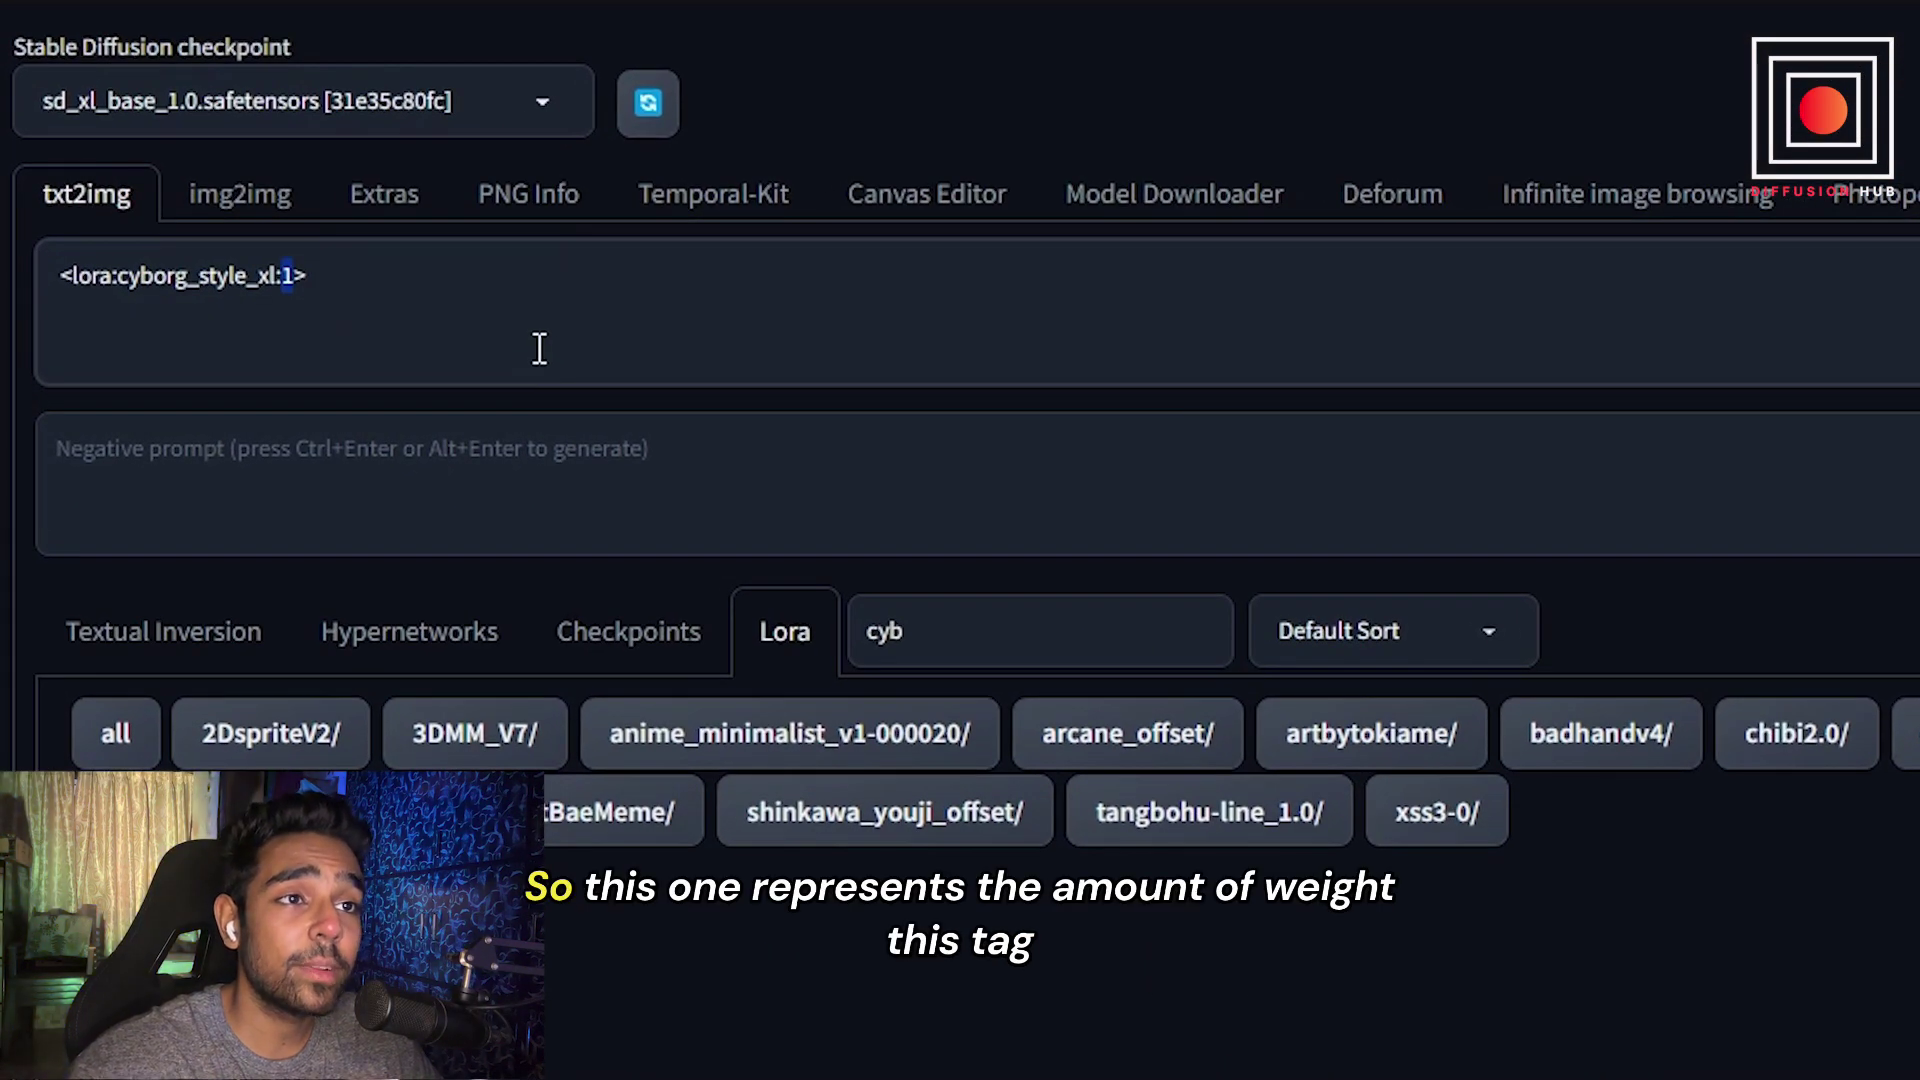
left_click_drag(536, 343, 9, 296)
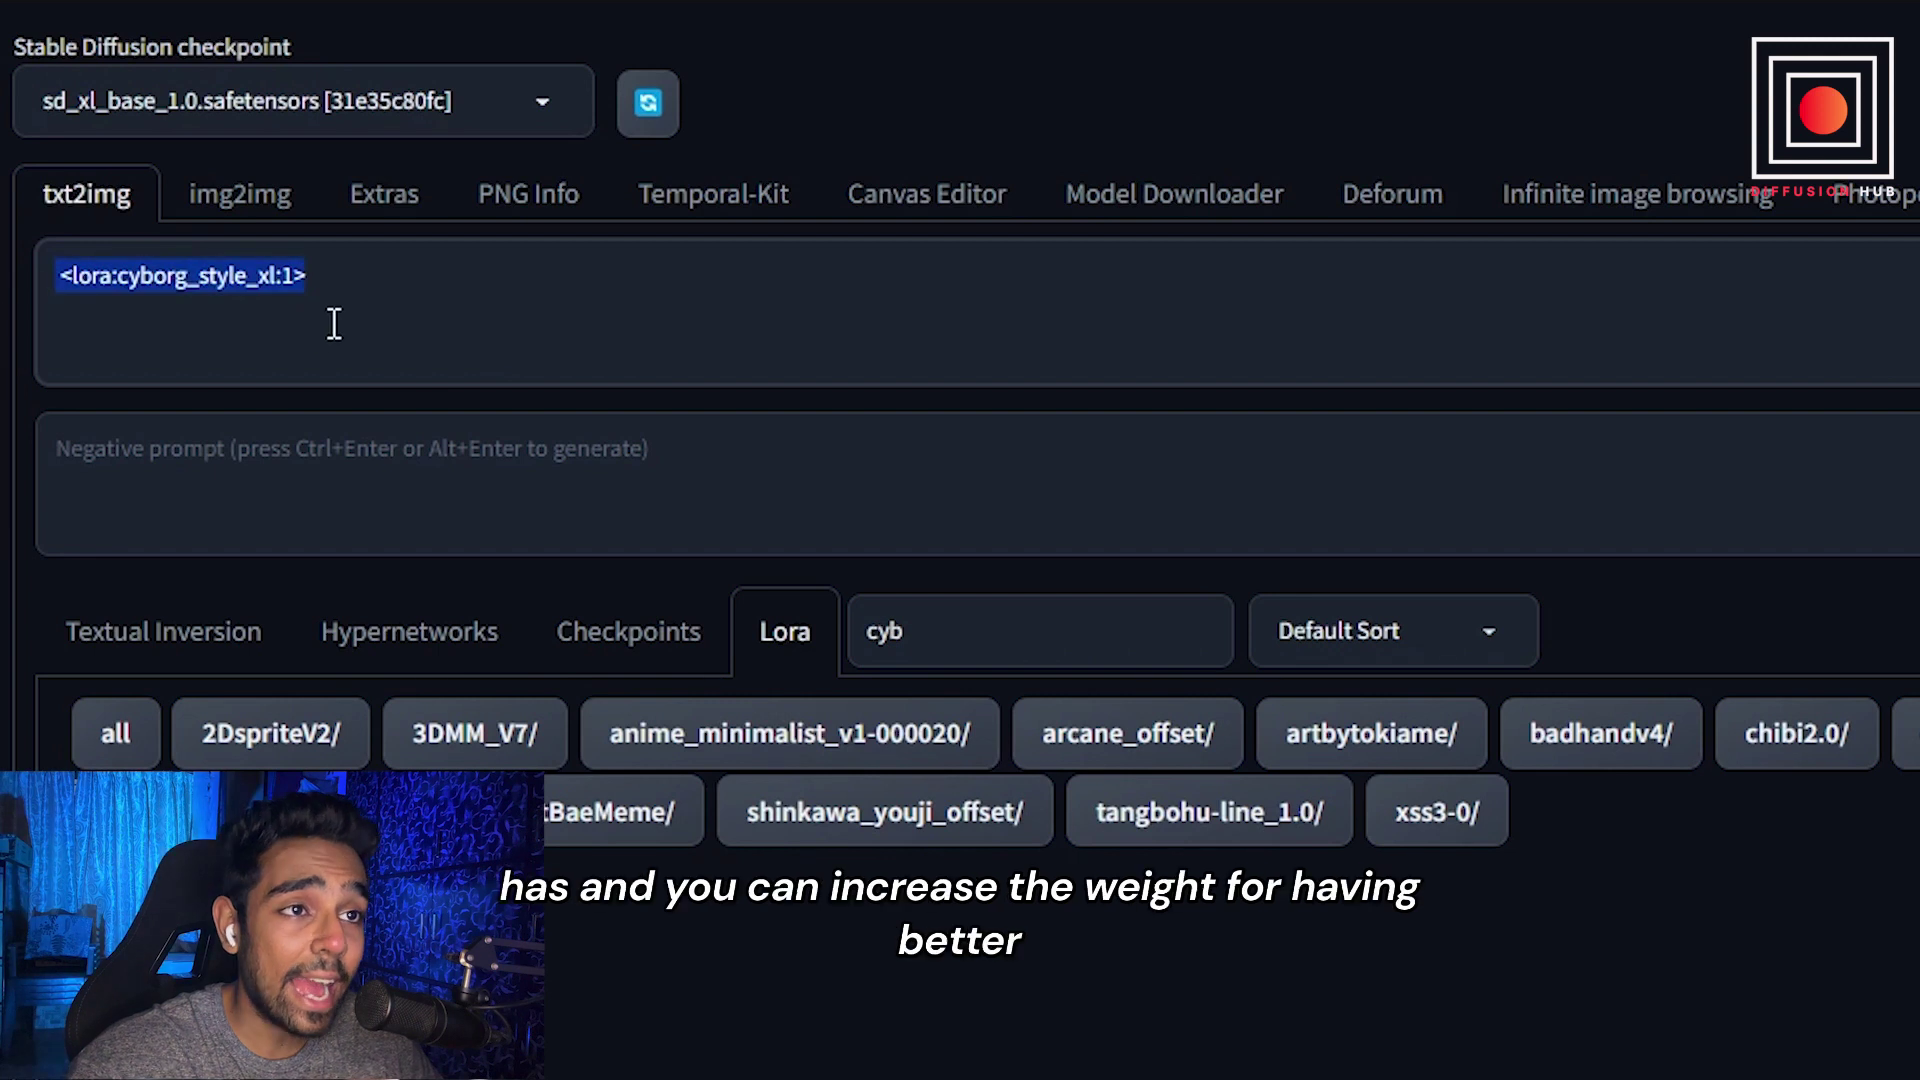
double_click(288, 276)
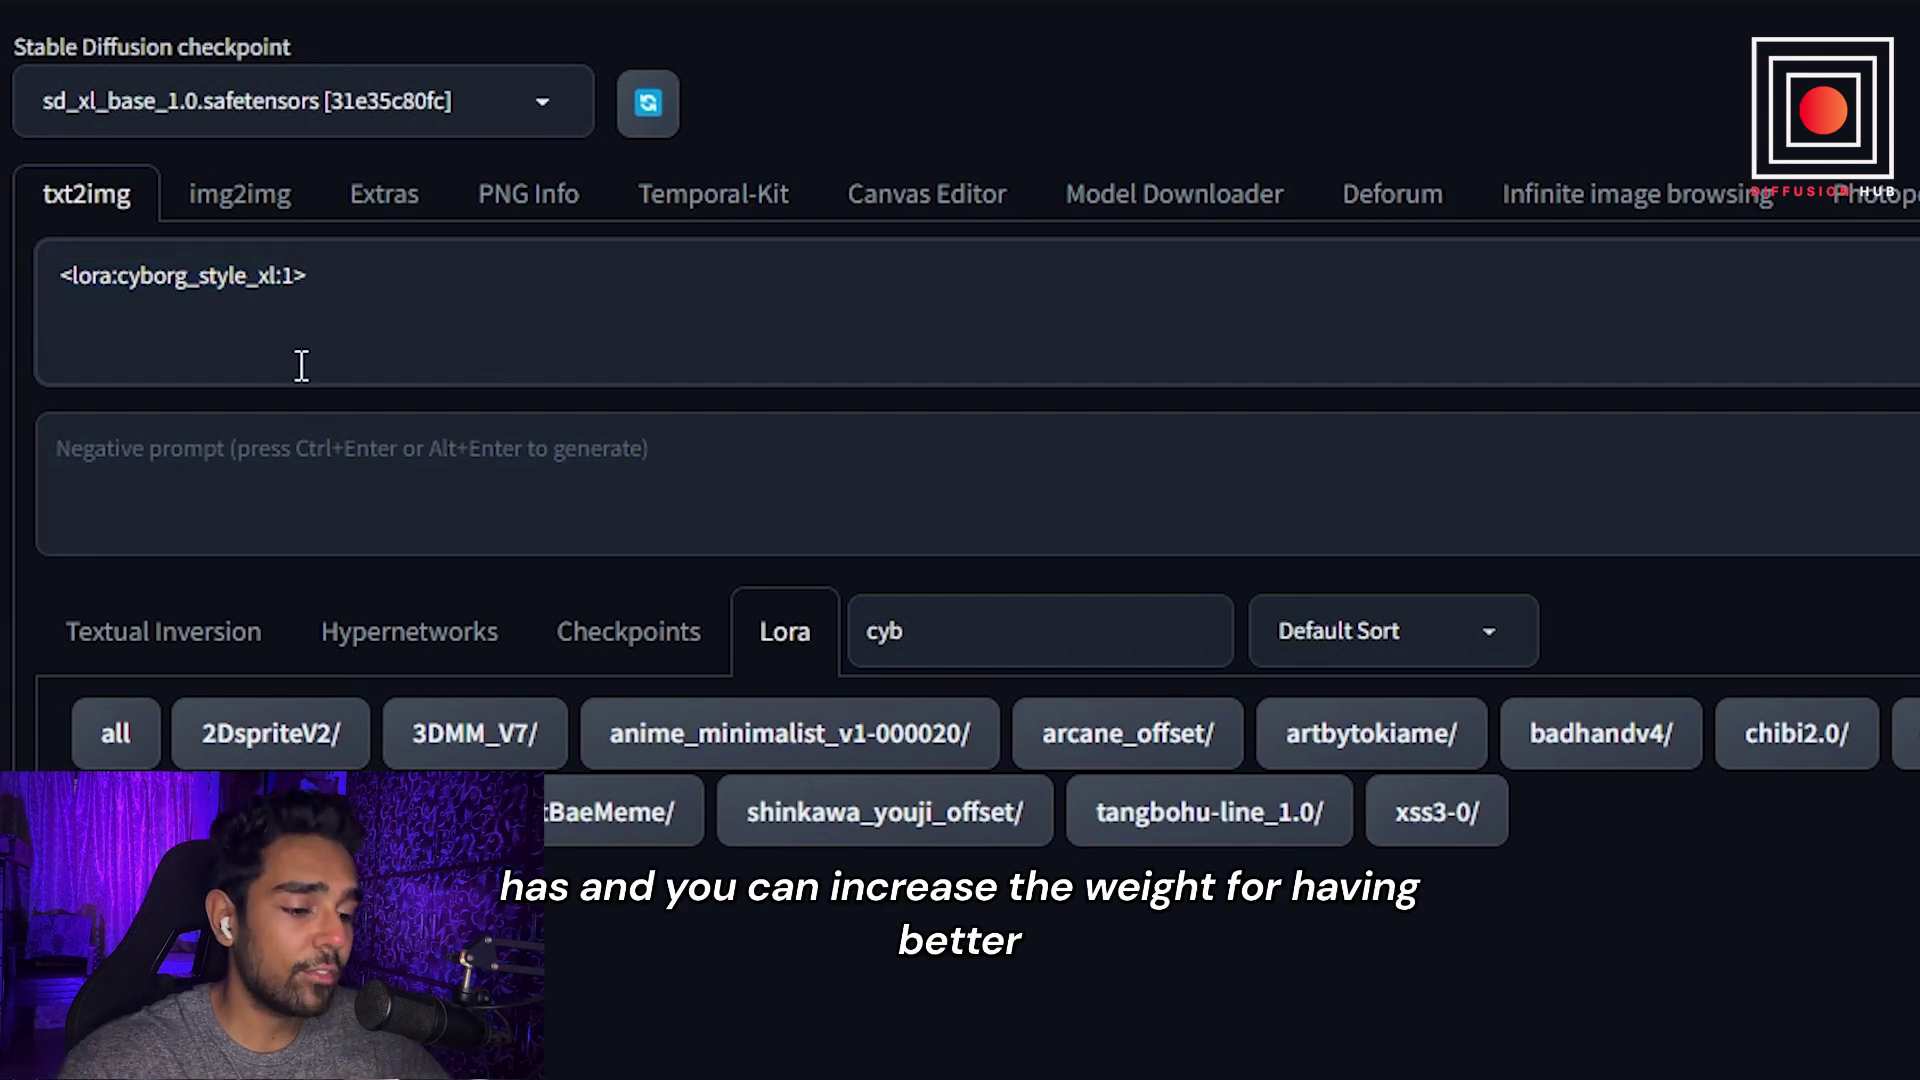
type("1.2")
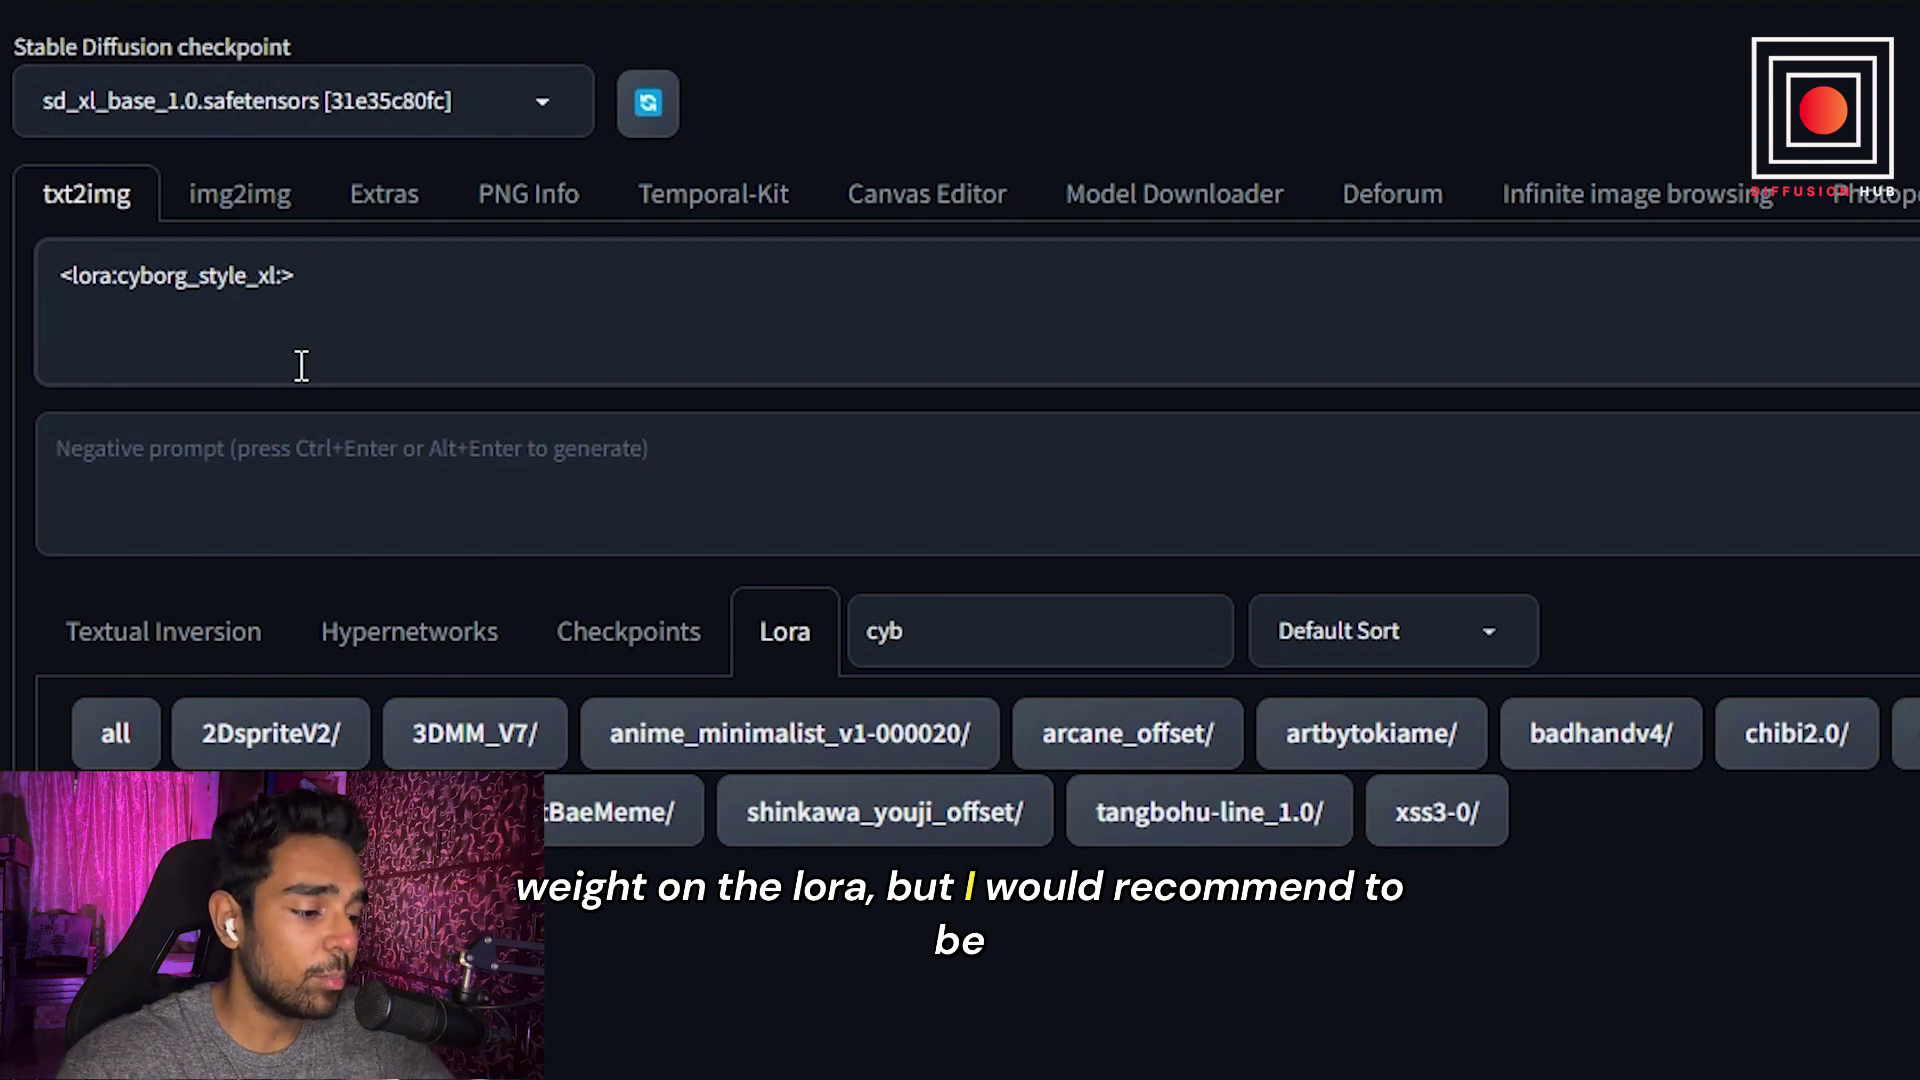
type("0.8")
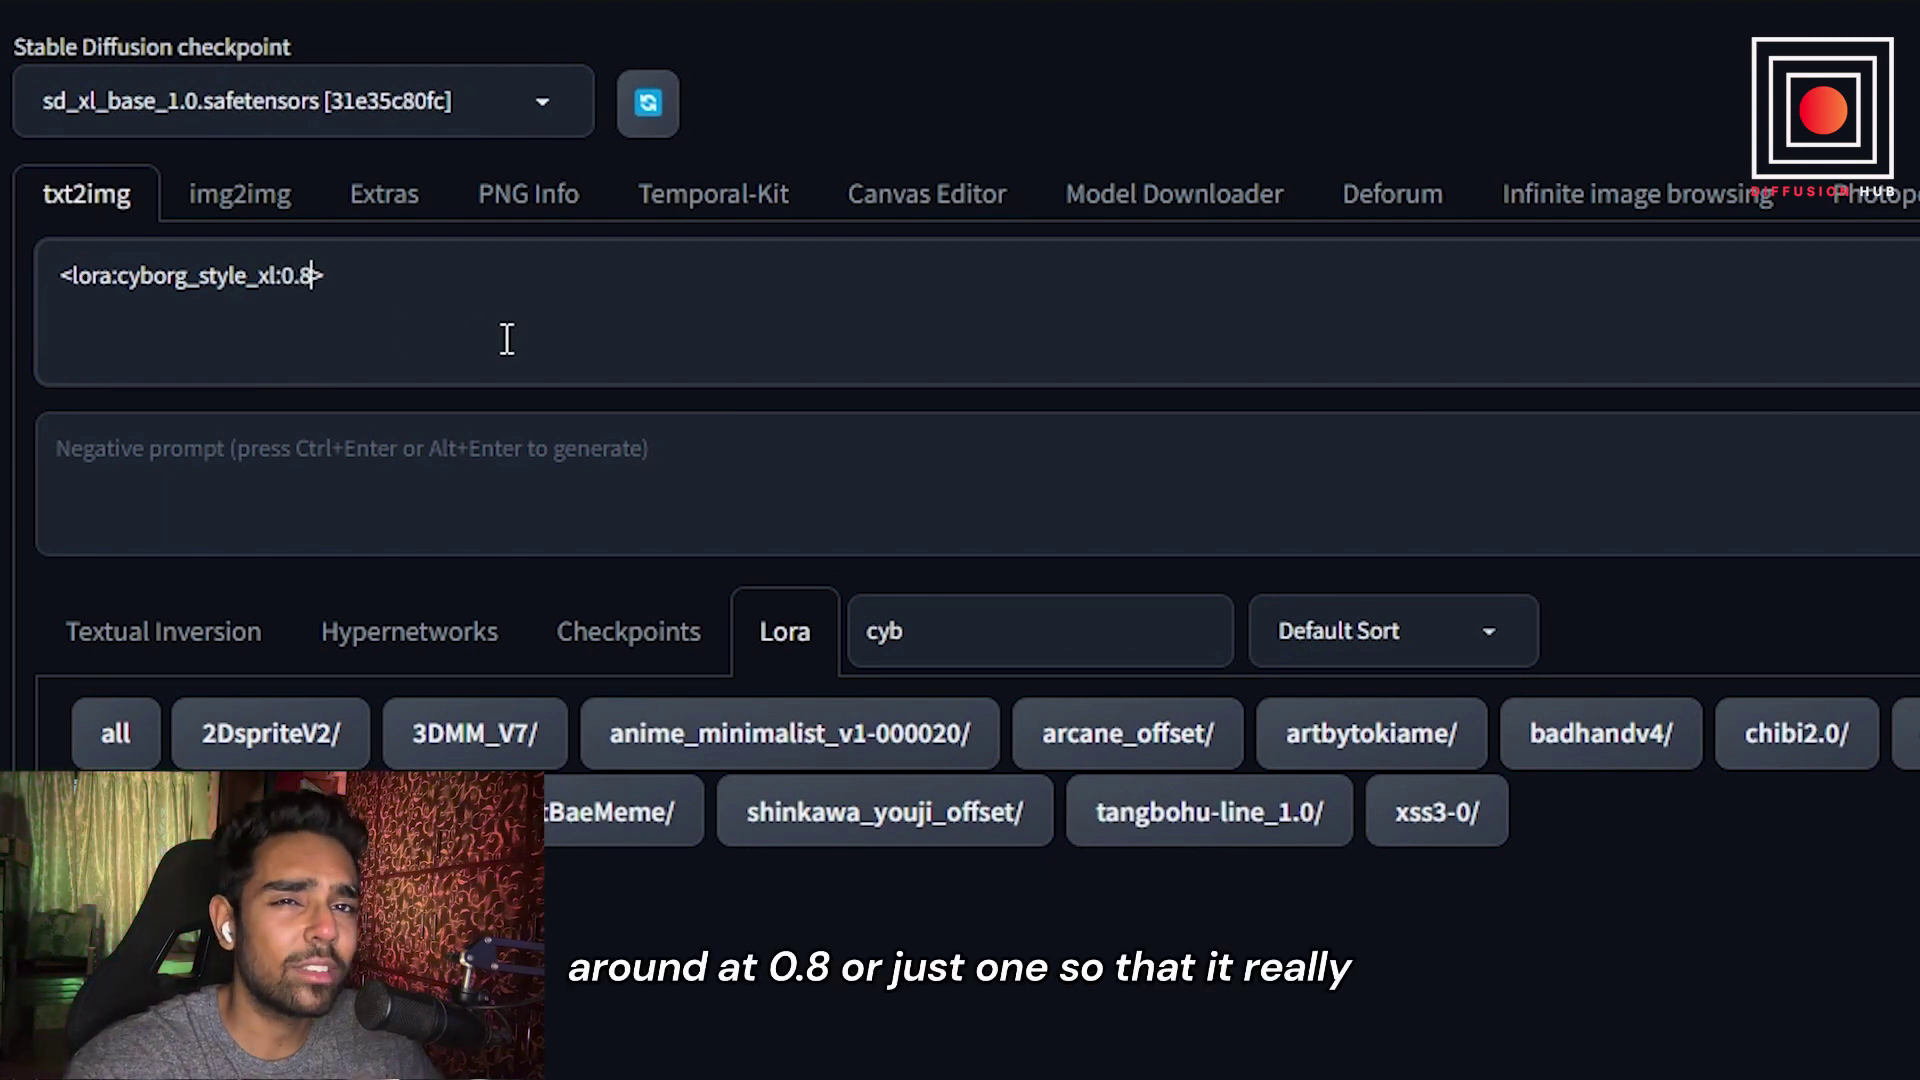
left_click_drag(430, 297, 62, 290)
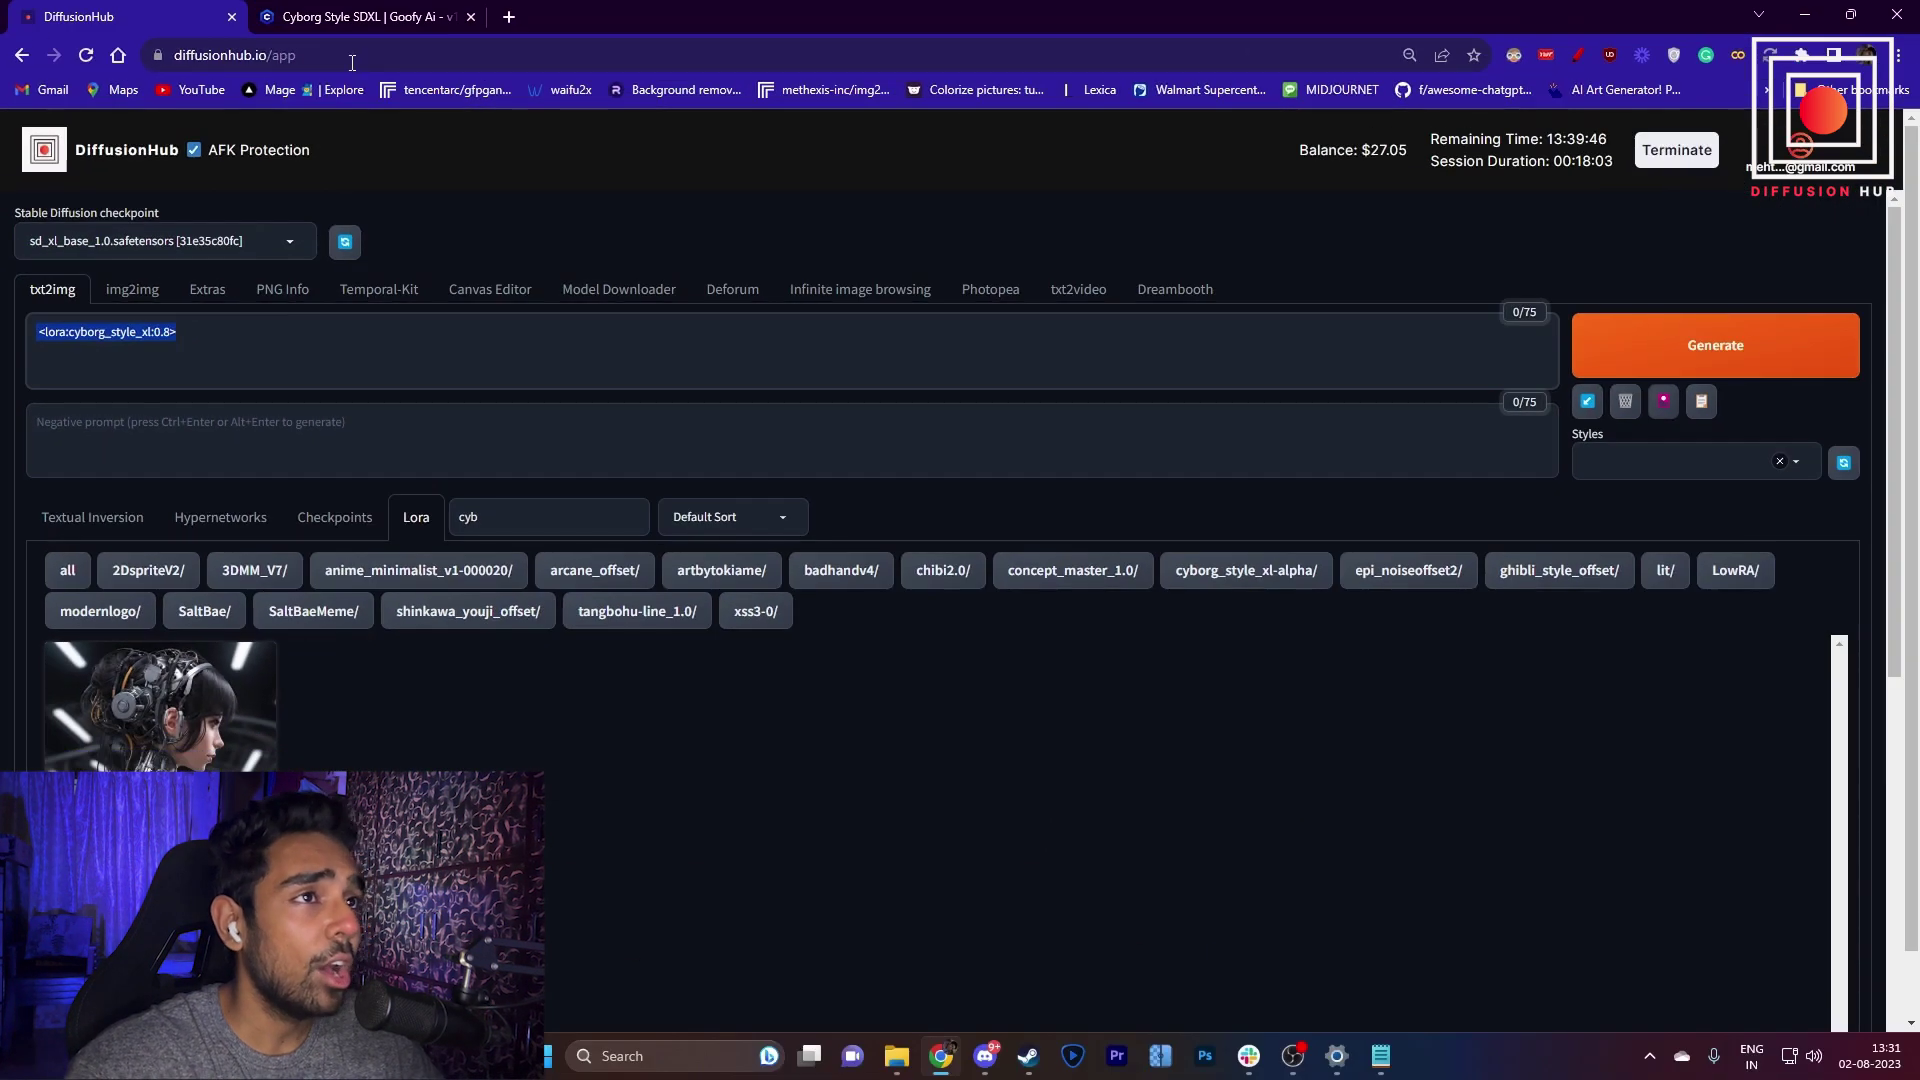
key("ctrl+Tab")
- Add the full cyborg prompt before the LoRA tag and generate the portrait
left_click_drag(1192, 620, 1286, 626)
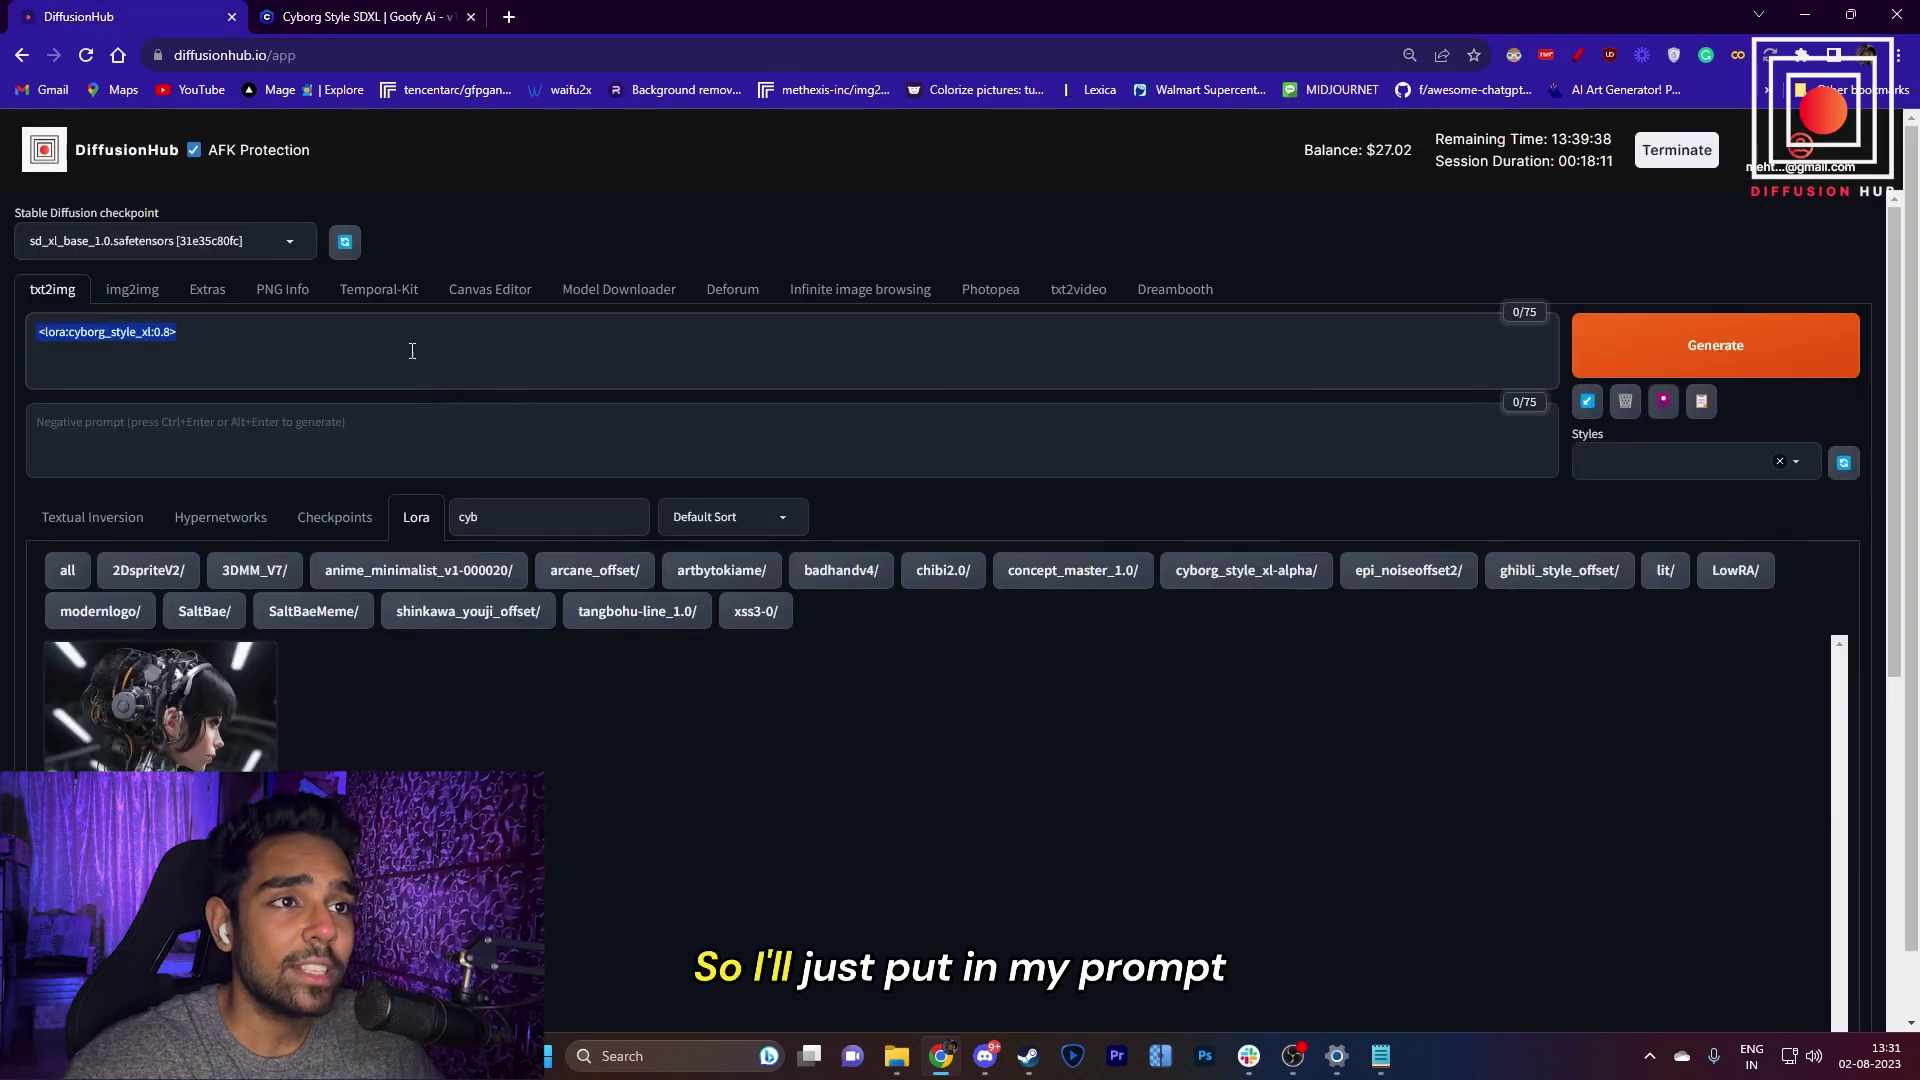
left_click(413, 351)
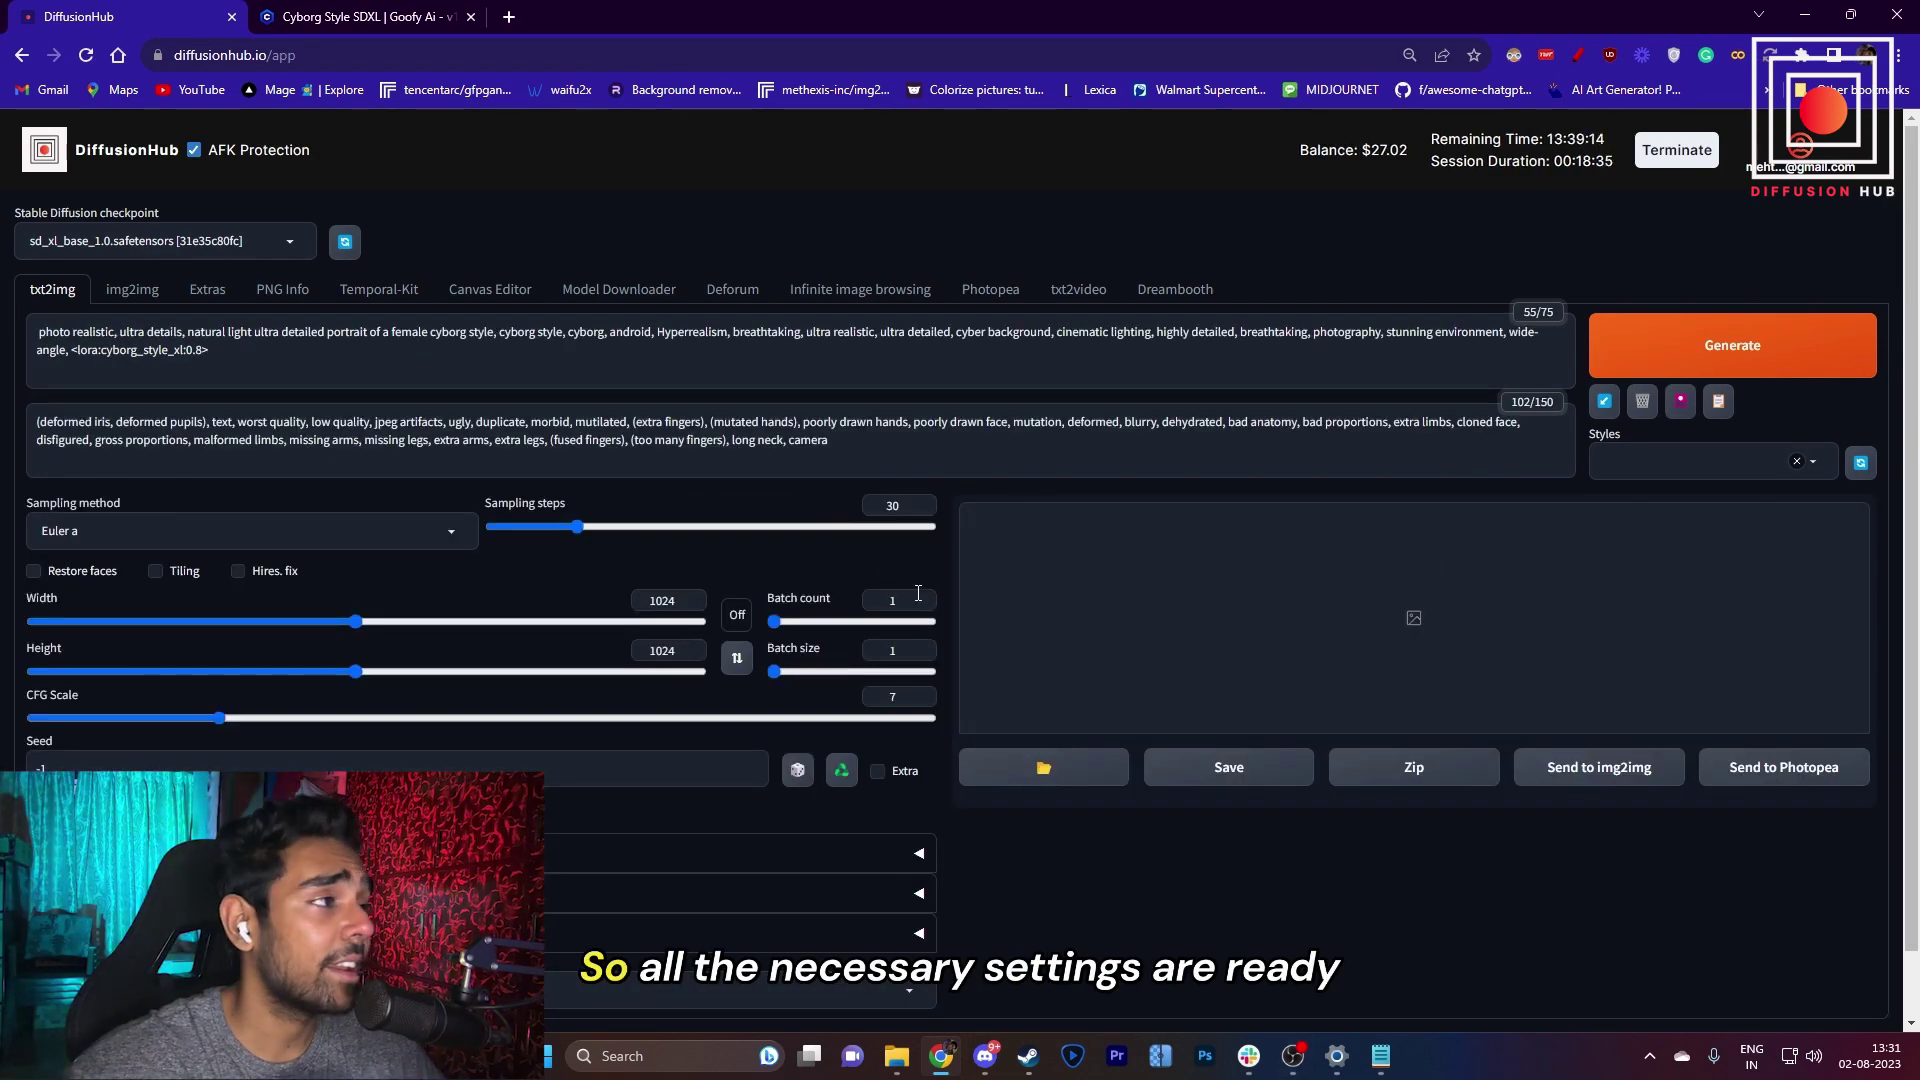
left_click(1762, 369)
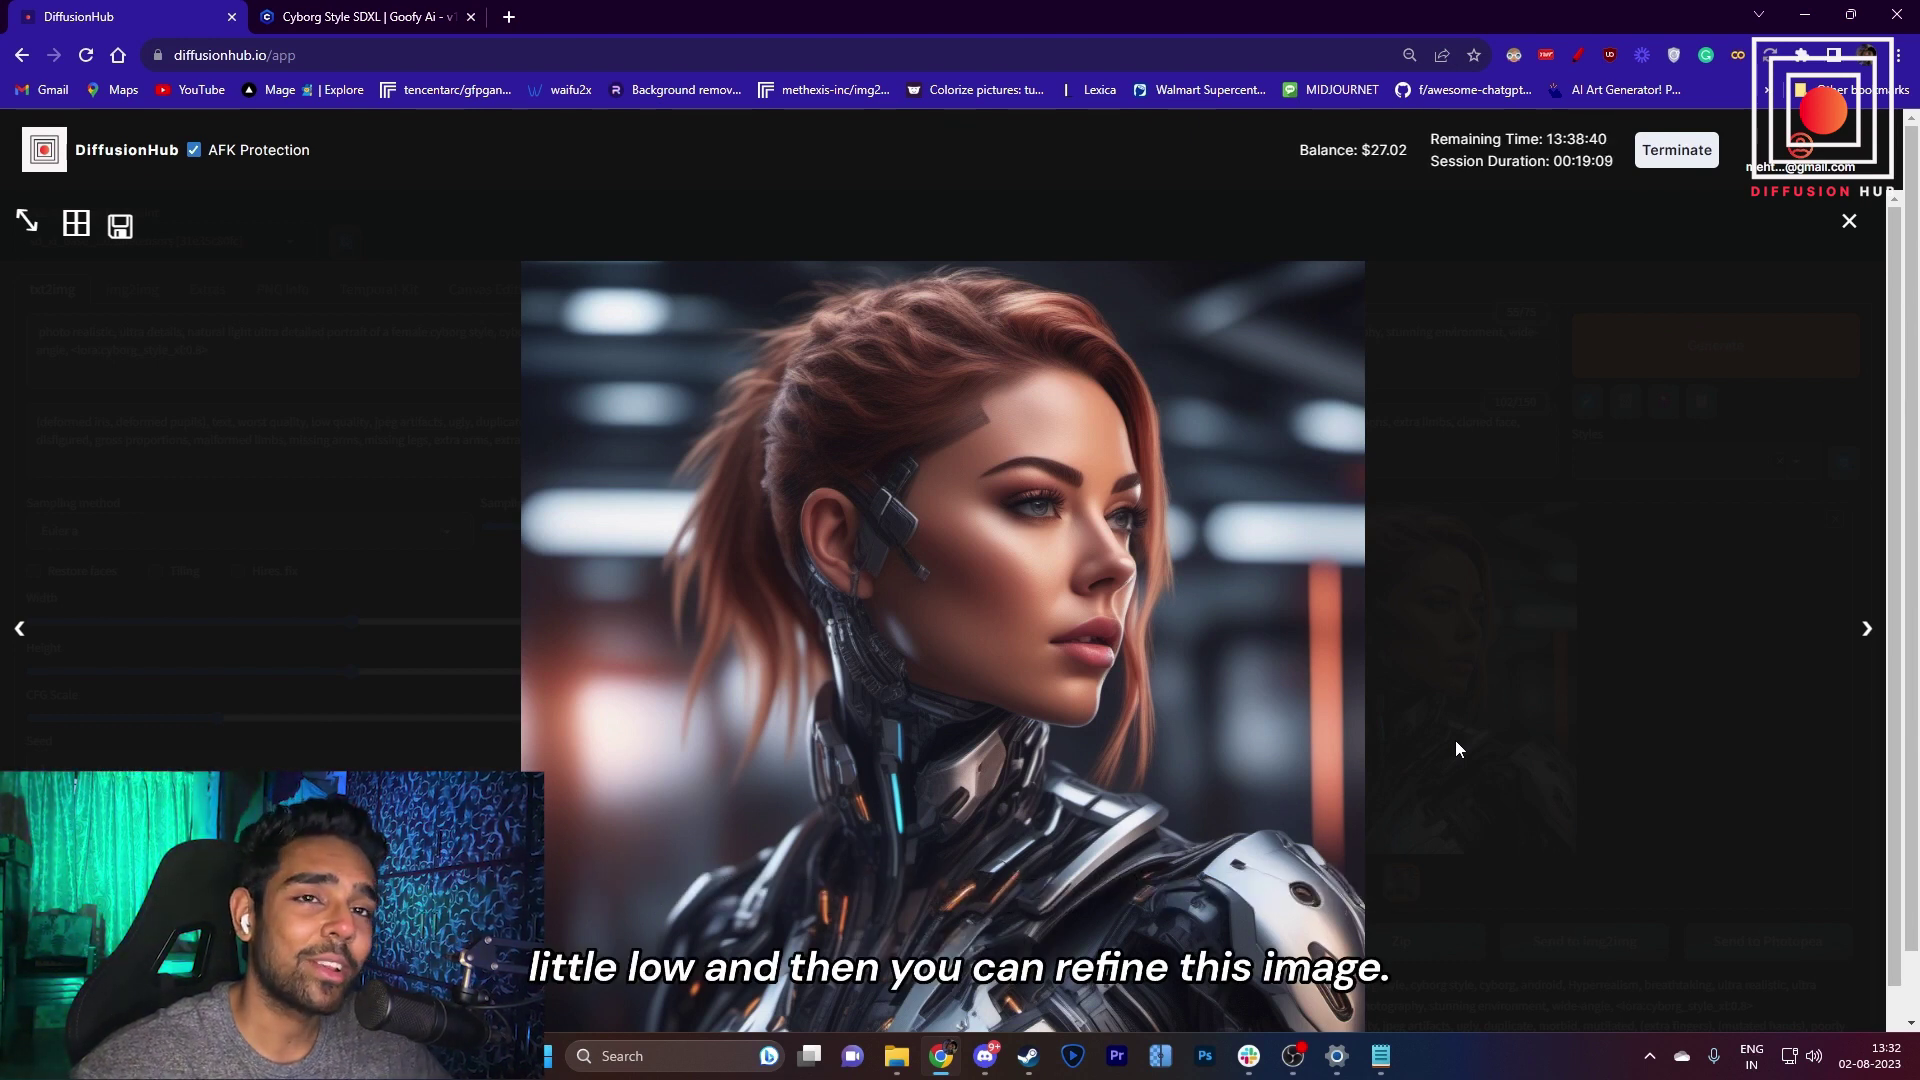
- Enlarge the red-haired cyborg portrait and save it via Save image as
left_click(1568, 730)
left_click(1290, 630)
right_click(1132, 634)
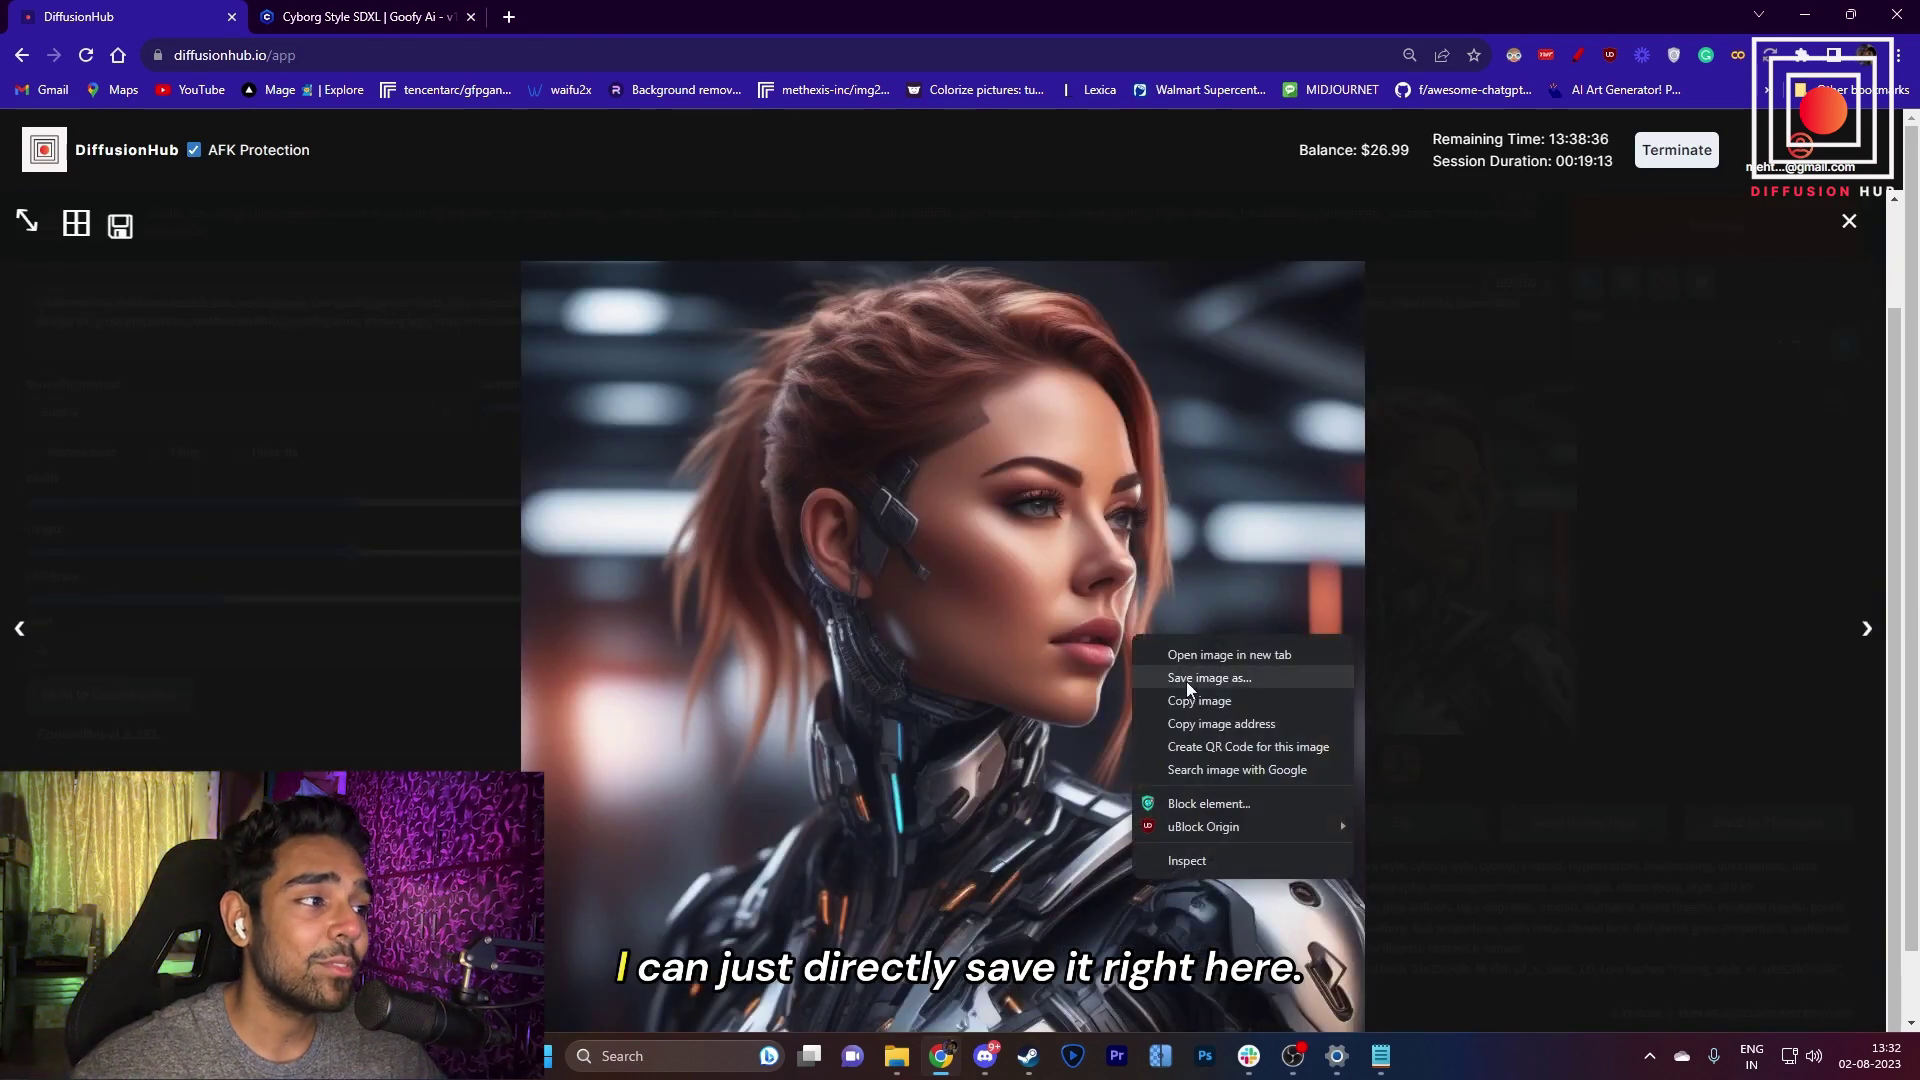
left_click(1604, 675)
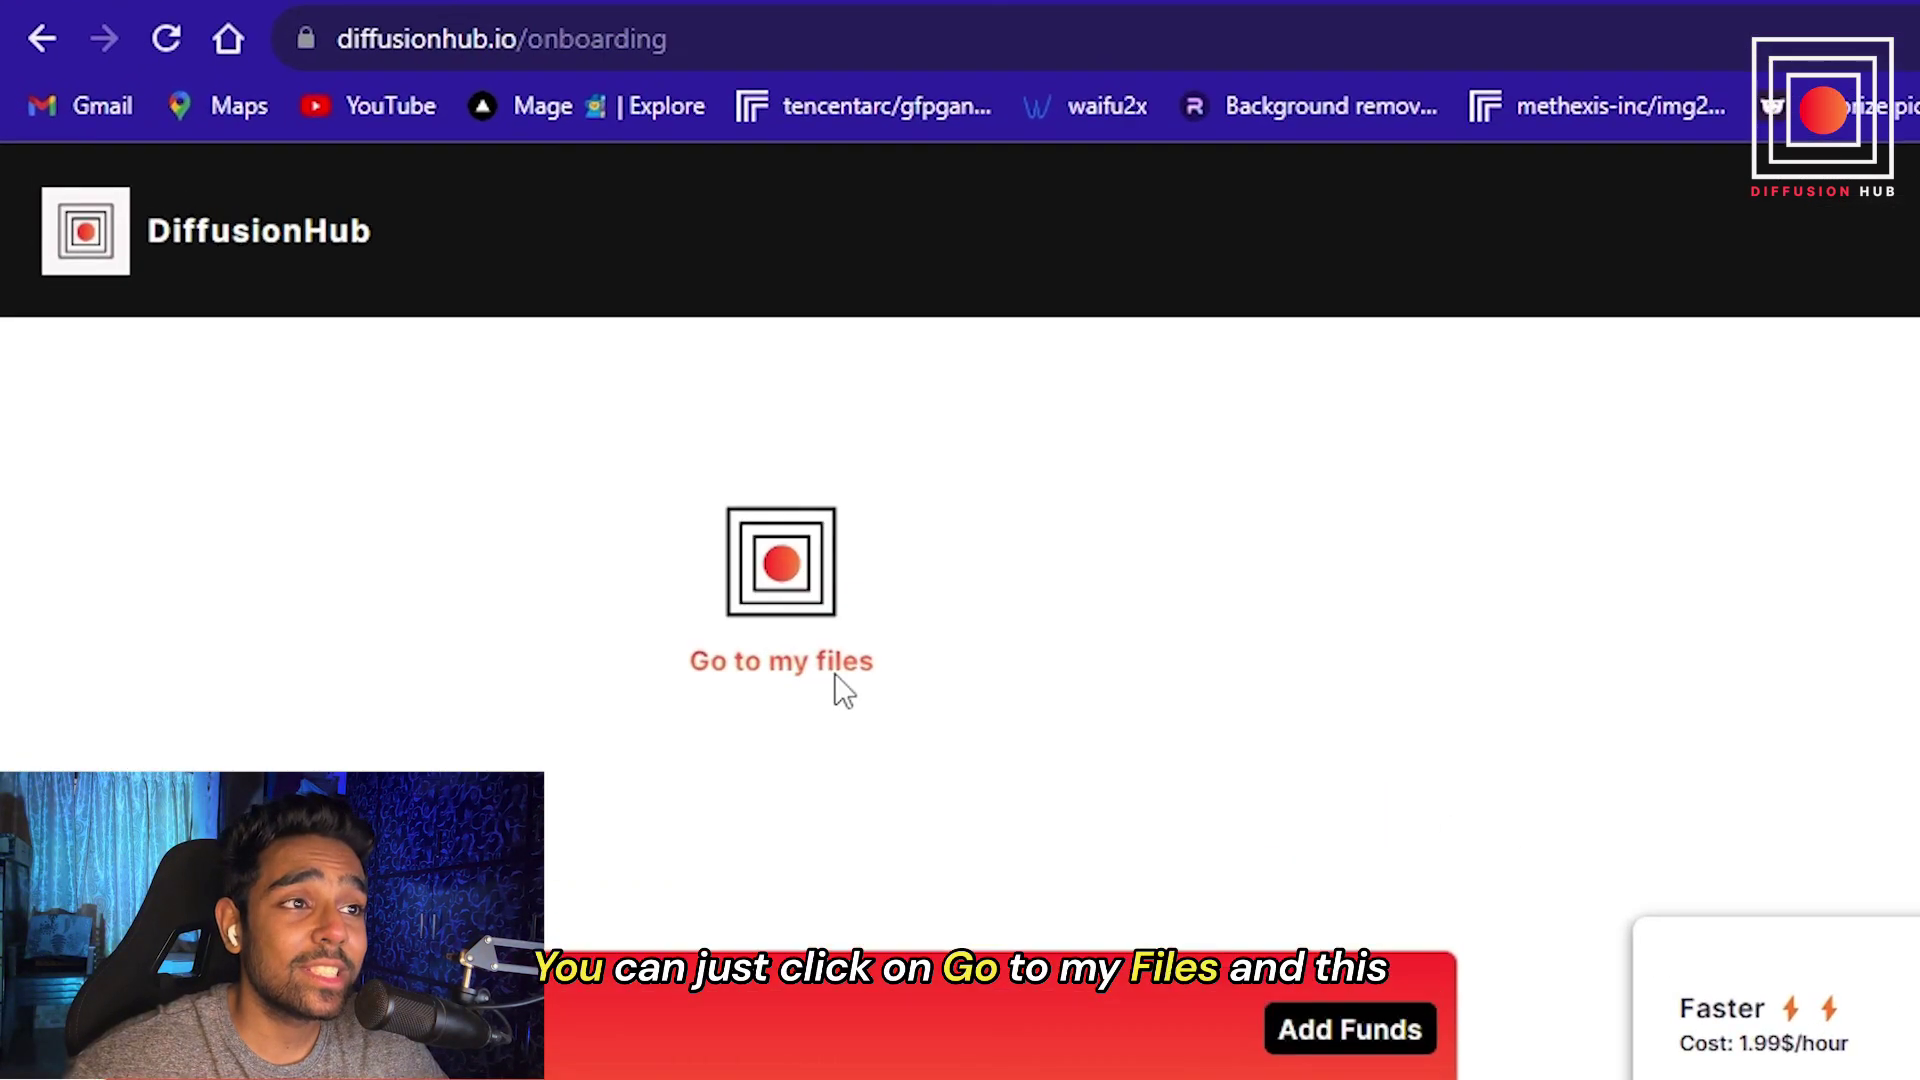
- Open My Files from the onboarding page to browse the txt2img-images output folders
left_click(410, 378)
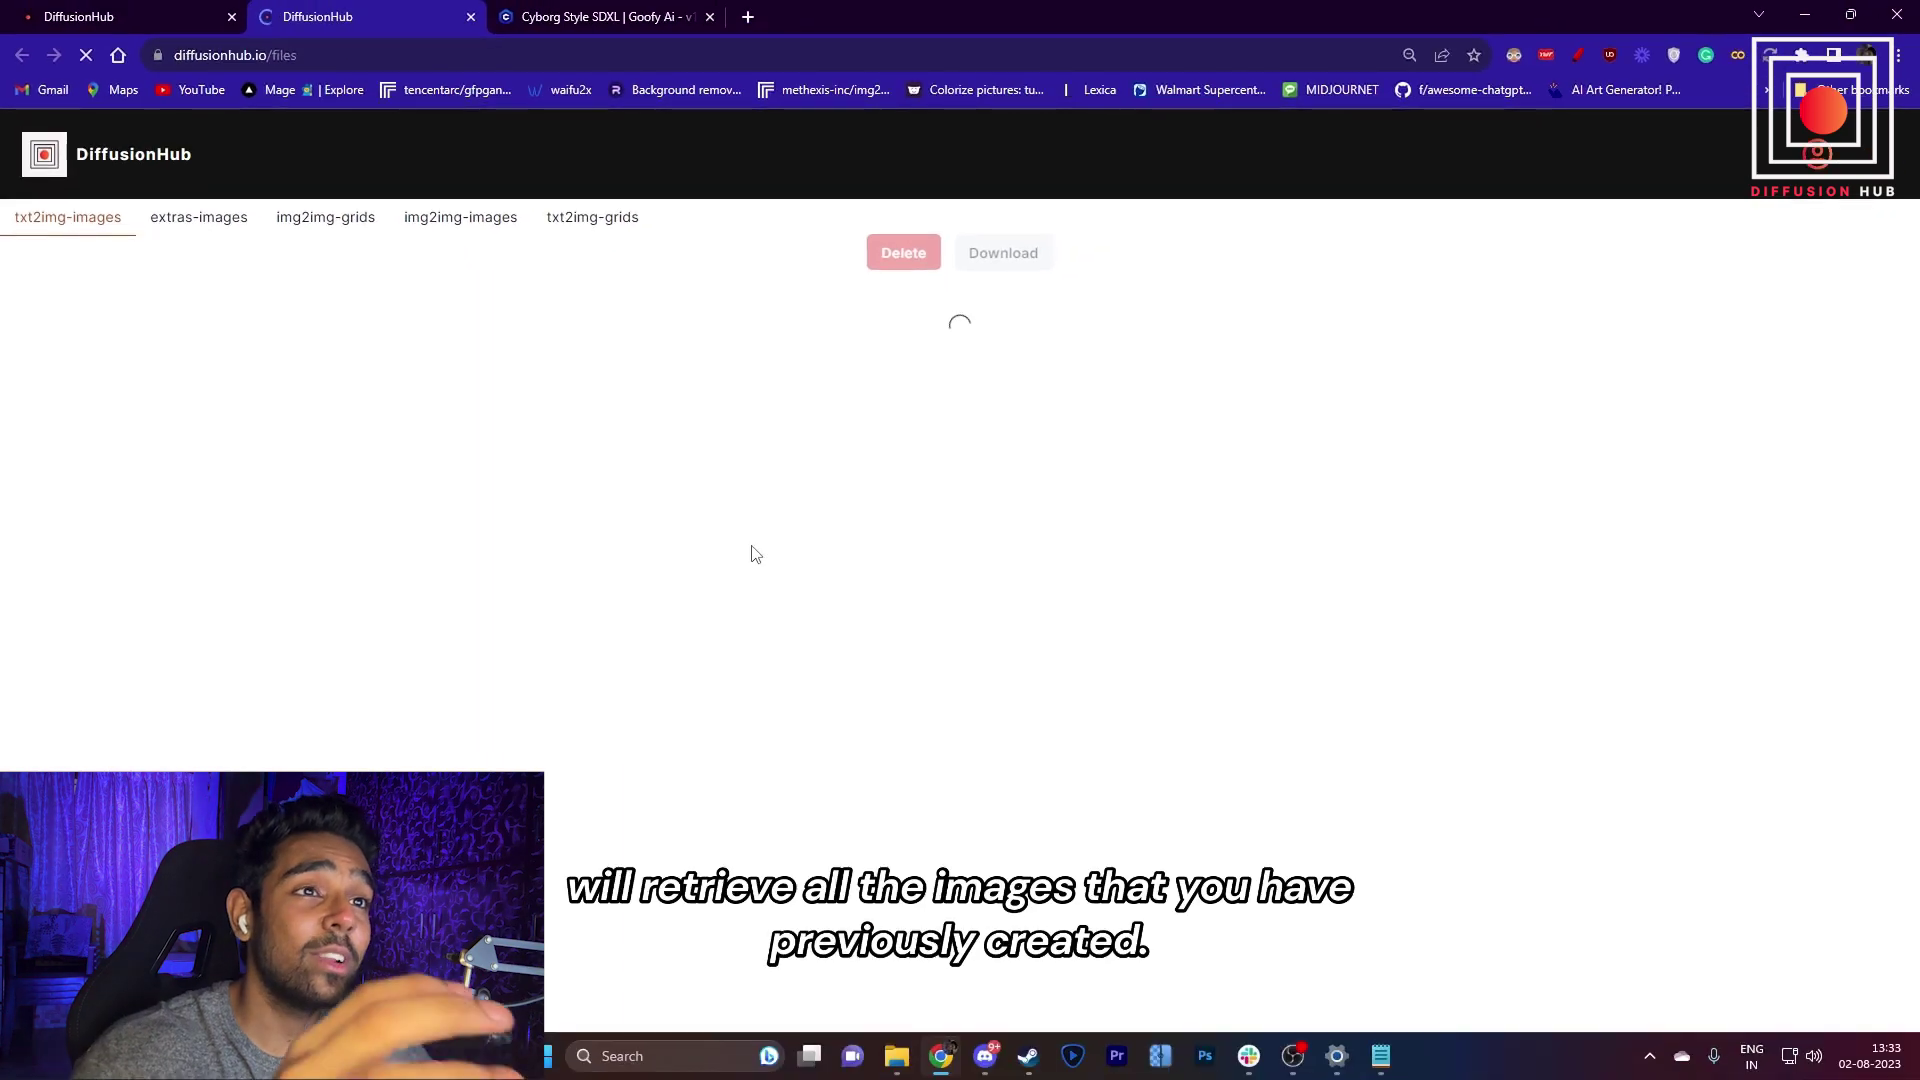